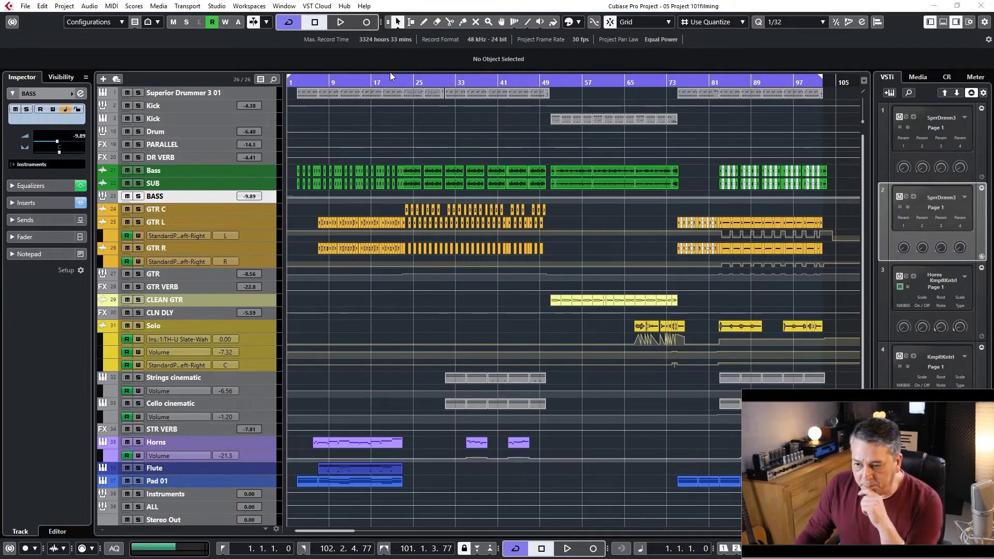
# Step: Place the playhead near bar 5 and solo the Superior Drummer 3 01 track together with the BASS group channel
pyautogui.click(309, 81)
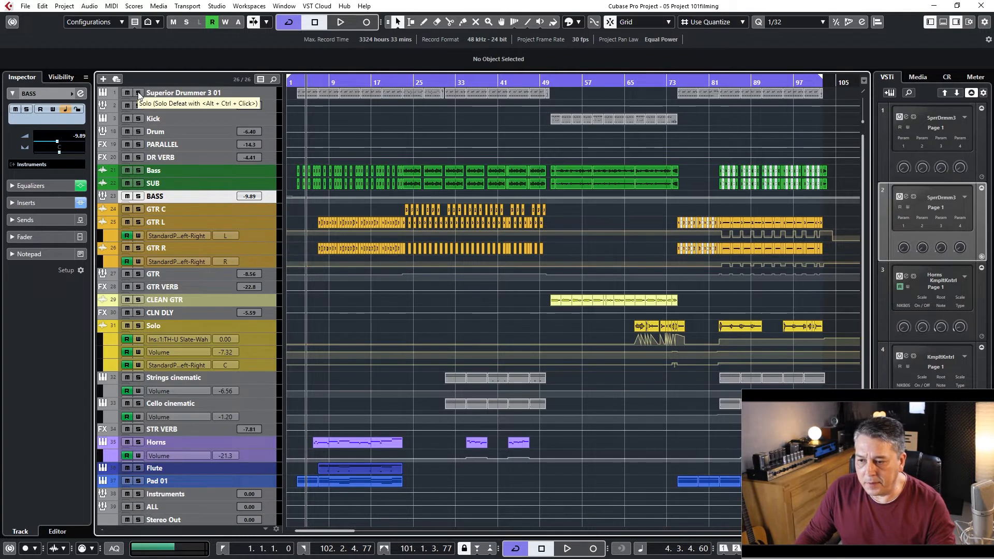
pyautogui.click(310, 82)
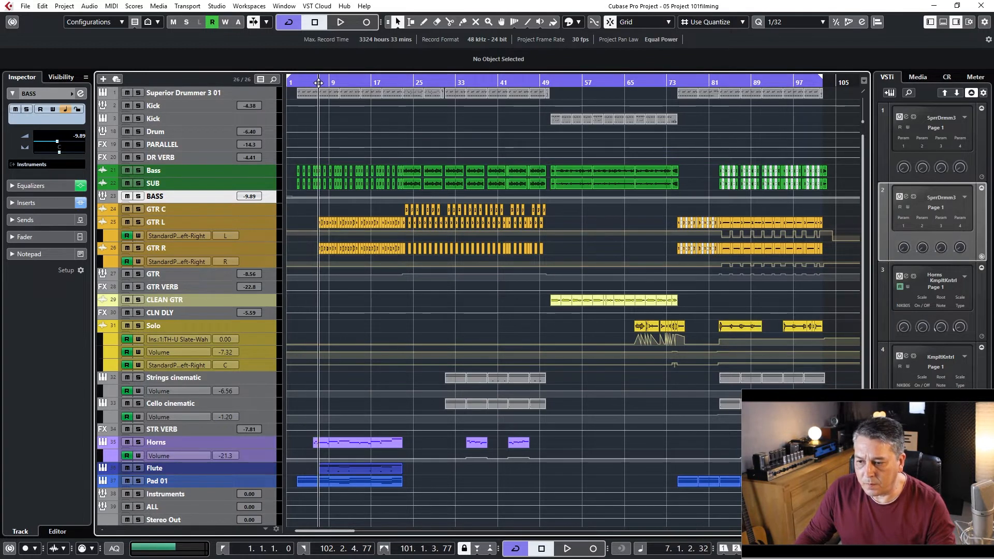
pyautogui.click(139, 94)
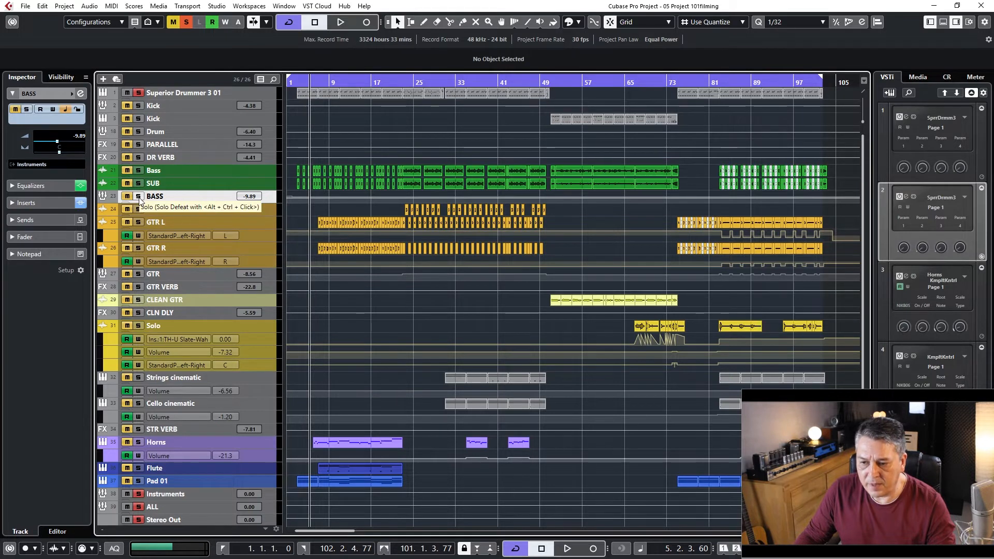
pyautogui.press('F3')
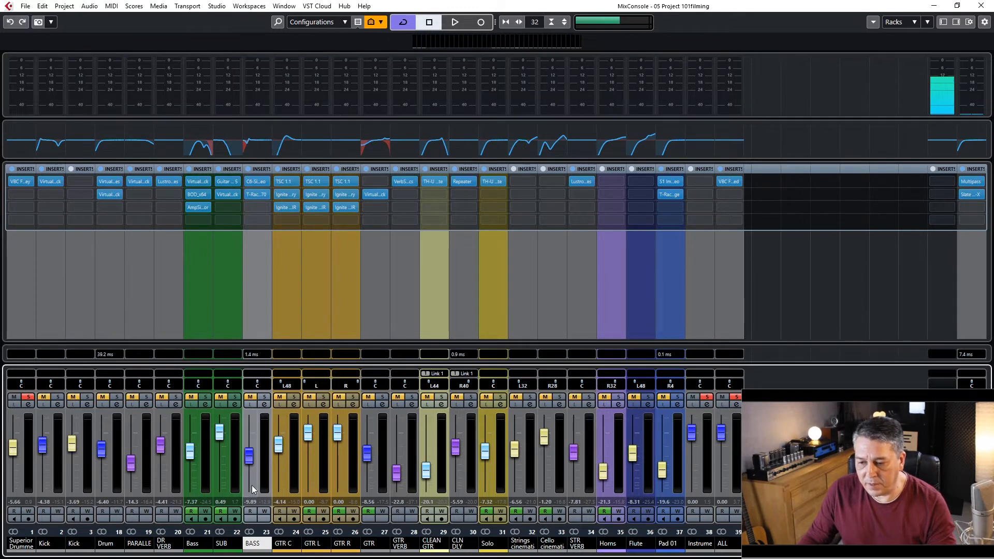
pyautogui.click(263, 398)
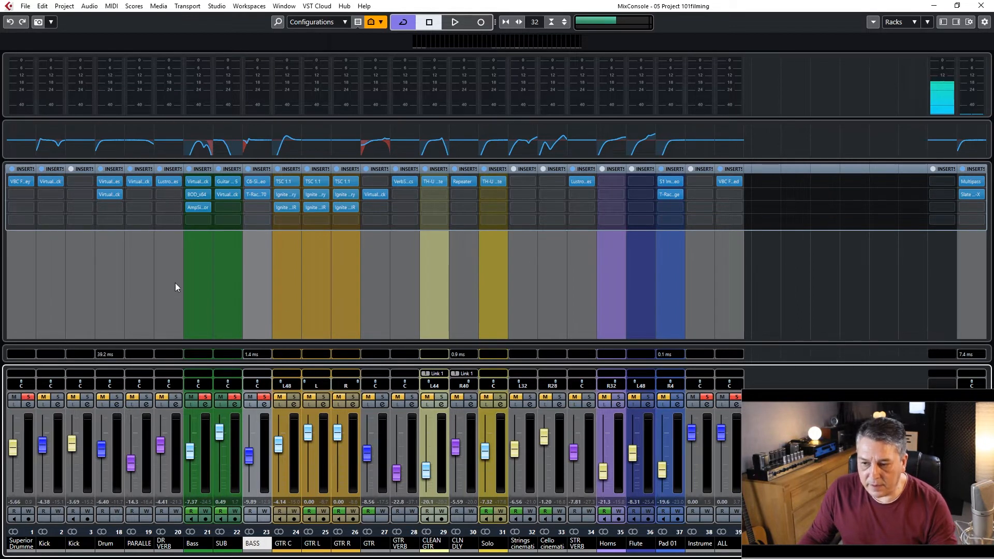
pyautogui.press('F3')
# Step: Audition the soloed drums and bass from the intro and again from the section where the cinematic strings enter
pyautogui.press('space')
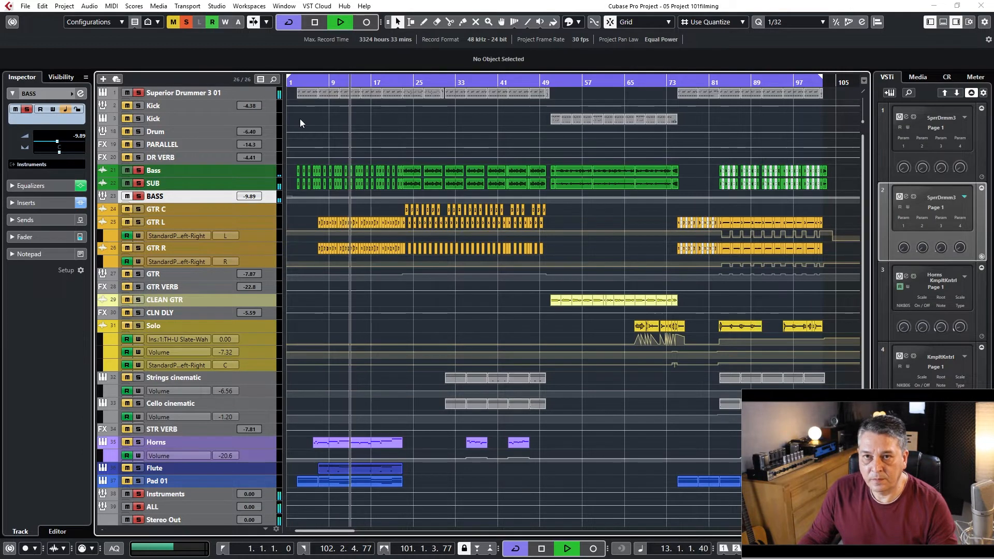
pyautogui.press('space')
pyautogui.moveTo(445, 84); pyautogui.dragTo(456, 83)
pyautogui.press('space')
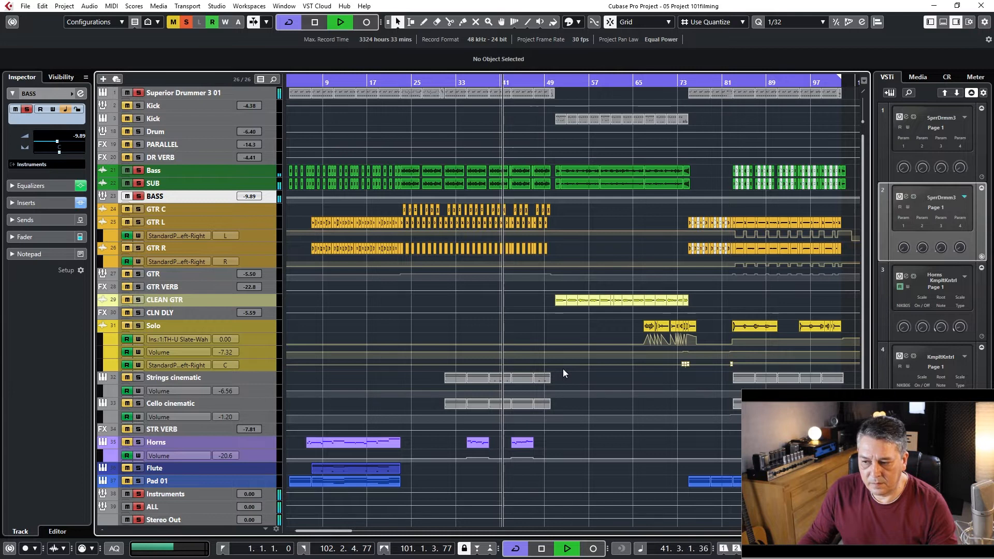
pyautogui.press('space')
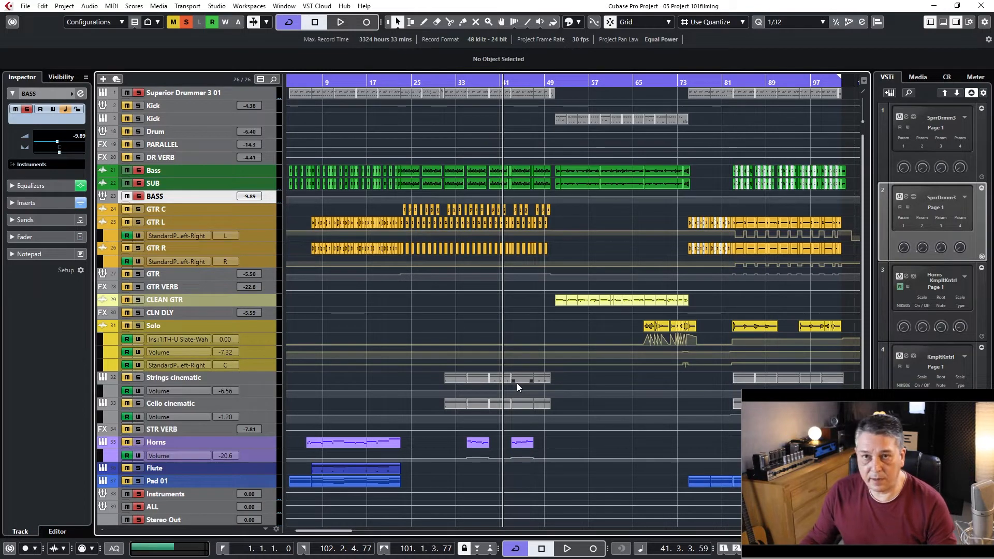
# Step: Audition the clean guitar section from about bar 50 with its separate Kick drum track and the bass soloed
pyautogui.click(554, 82)
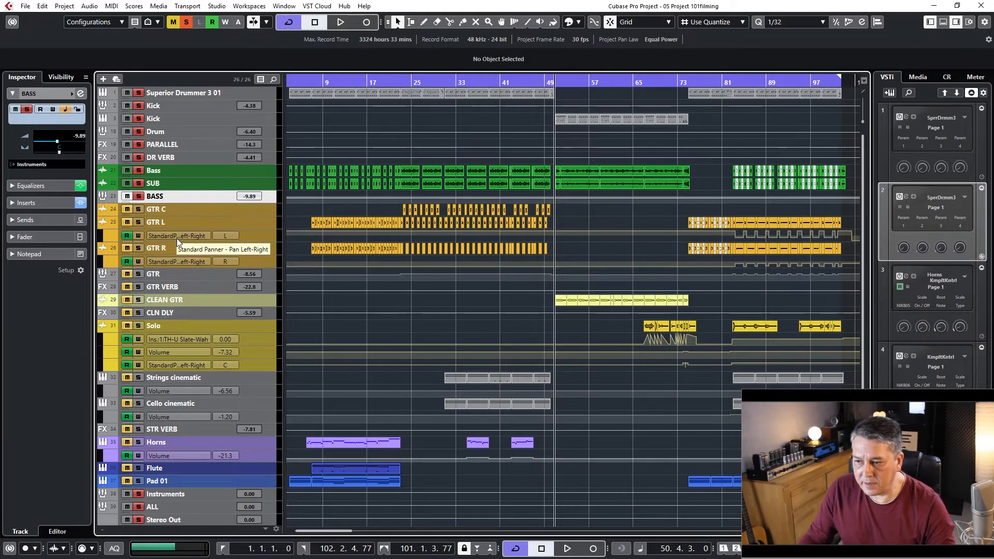
pyautogui.press('space')
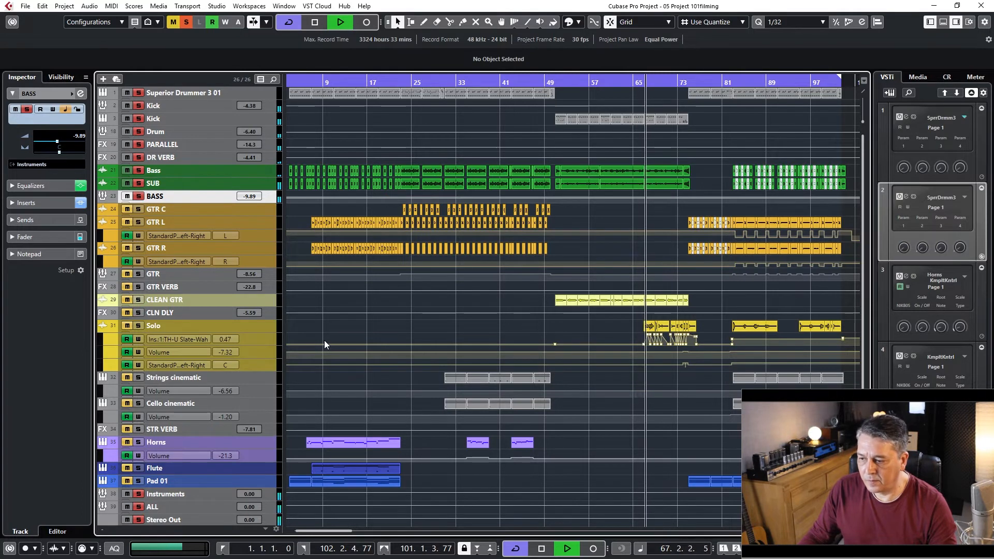
pyautogui.press('space')
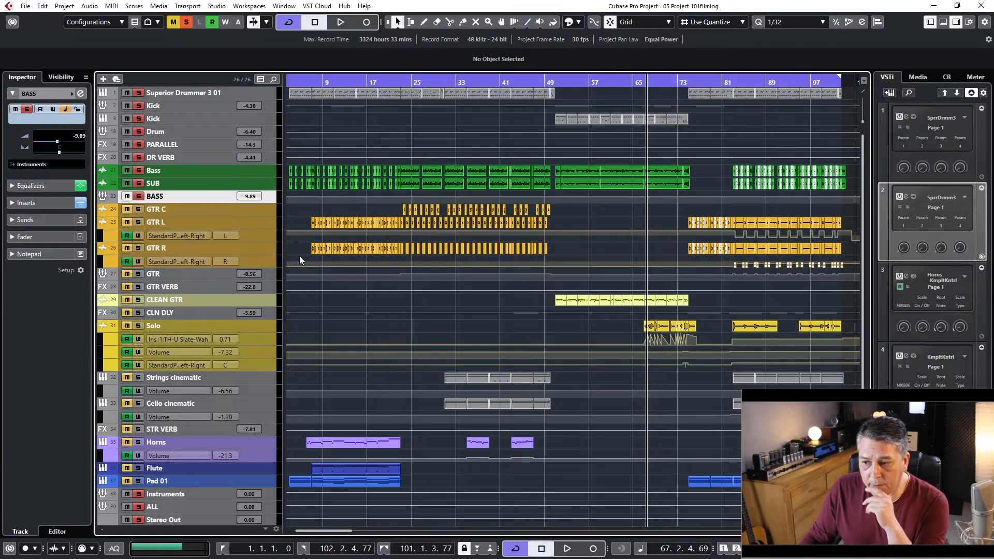
# Step: Return the playhead to about bar 2 near the song start and clear the solos on the drum and bass tracks
pyautogui.click(286, 82)
pyautogui.moveTo(286, 82); pyautogui.dragTo(299, 104)
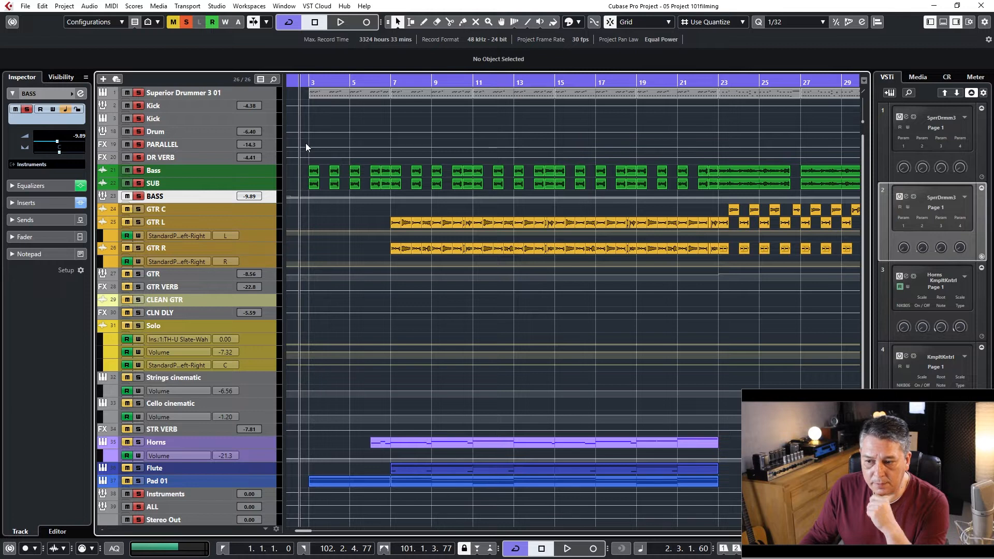
pyautogui.click(139, 119)
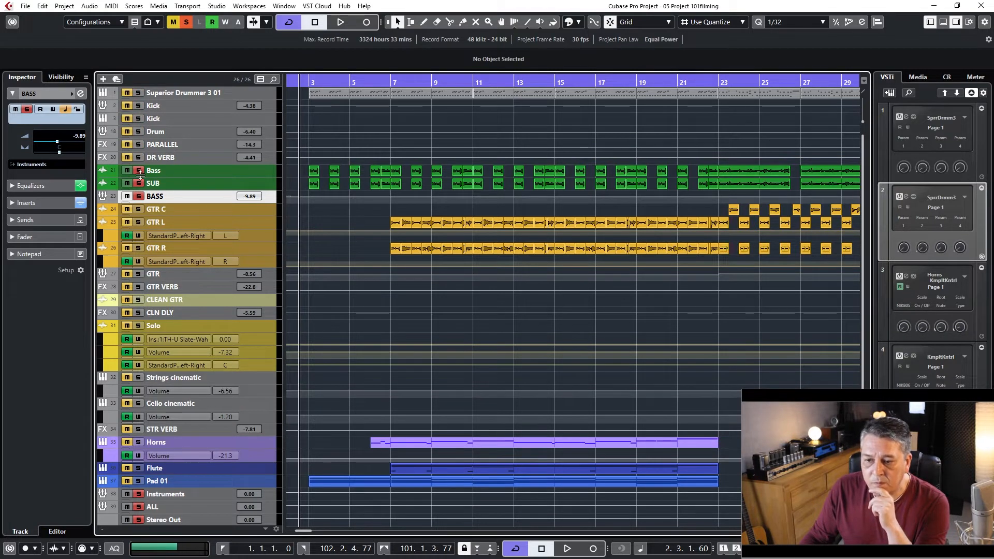
pyautogui.click(139, 196)
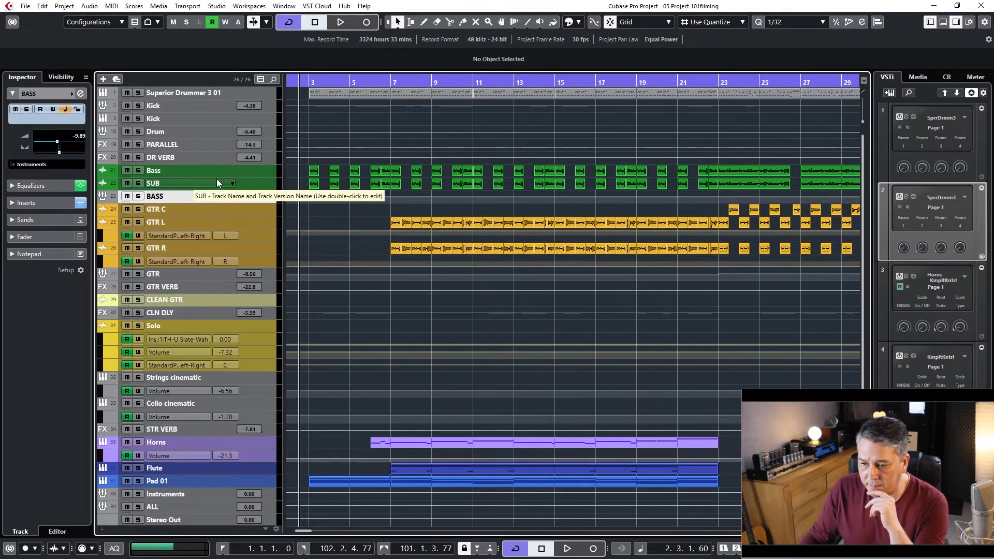
# Step: Enlarge the Bass track's lane and open its channel settings
pyautogui.moveTo(215, 176); pyautogui.dragTo(208, 200)
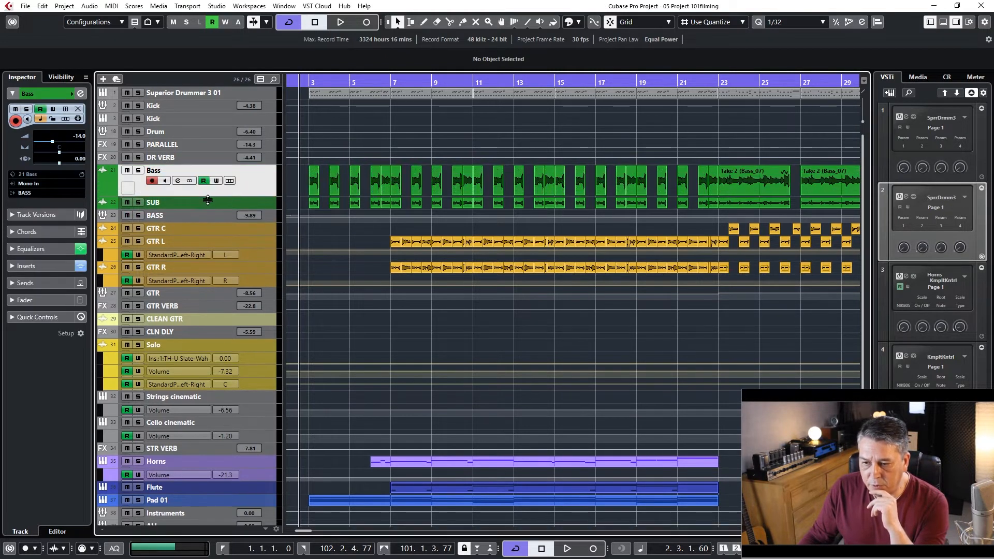
pyautogui.click(178, 181)
pyautogui.moveTo(333, 98); pyautogui.dragTo(338, 87)
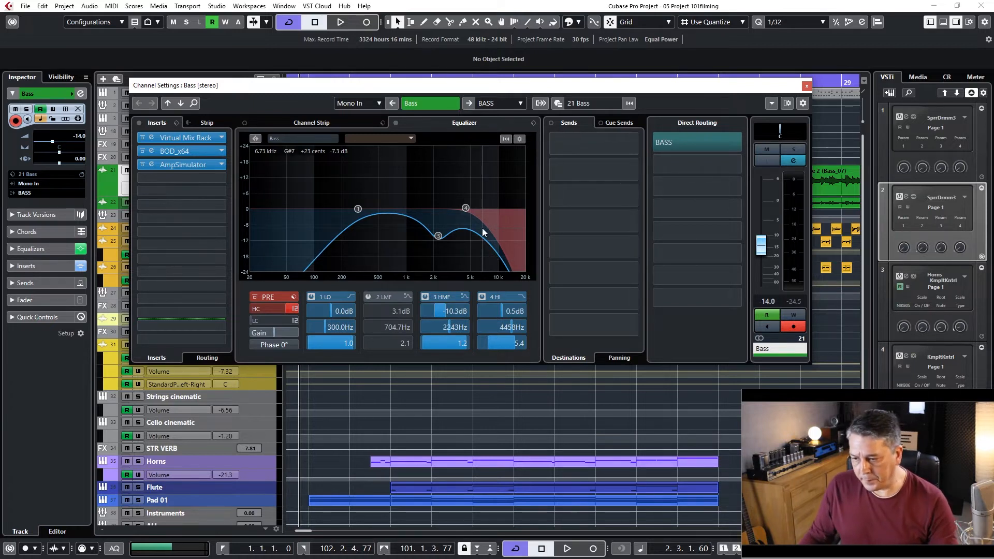
# Step: Examine the Bass channel's EQ, including the HI band's filter types and the pre section's high-cut and low-cut filters
pyautogui.click(467, 208)
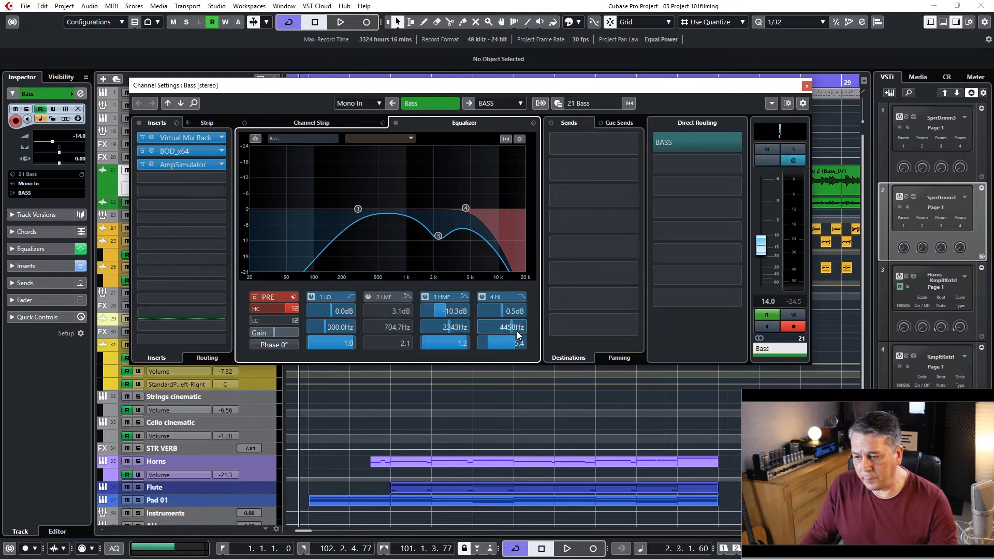
pyautogui.click(521, 297)
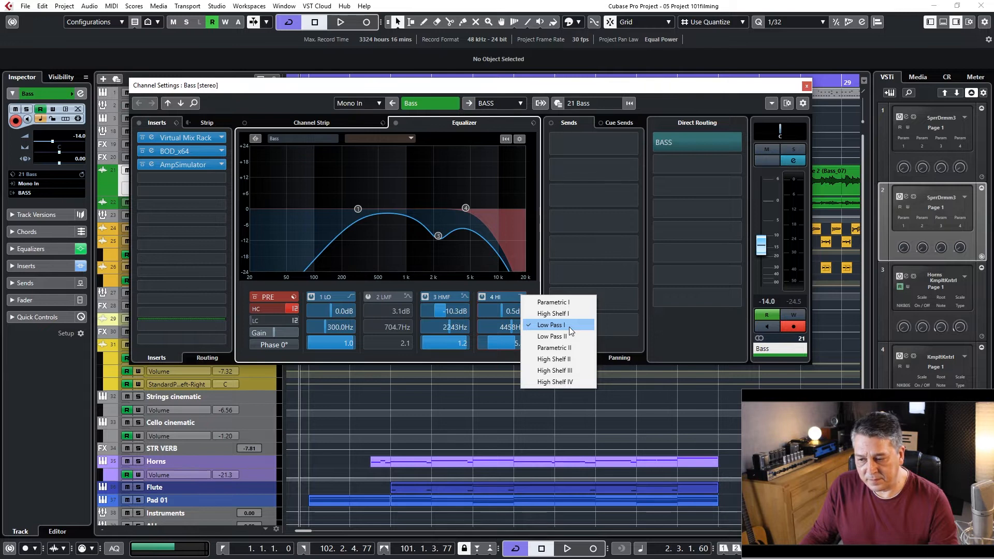
pyautogui.click(274, 306)
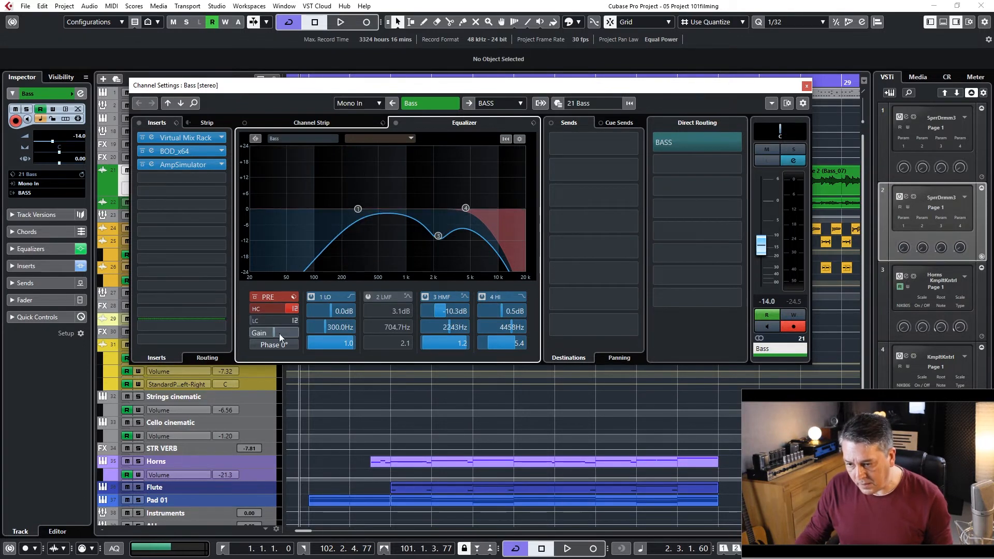
# Step: Set the Gate:Classic threshold in the Bass track's Virtual Mix Rack insert to about -29 dB and close the plug-in
pyautogui.click(182, 137)
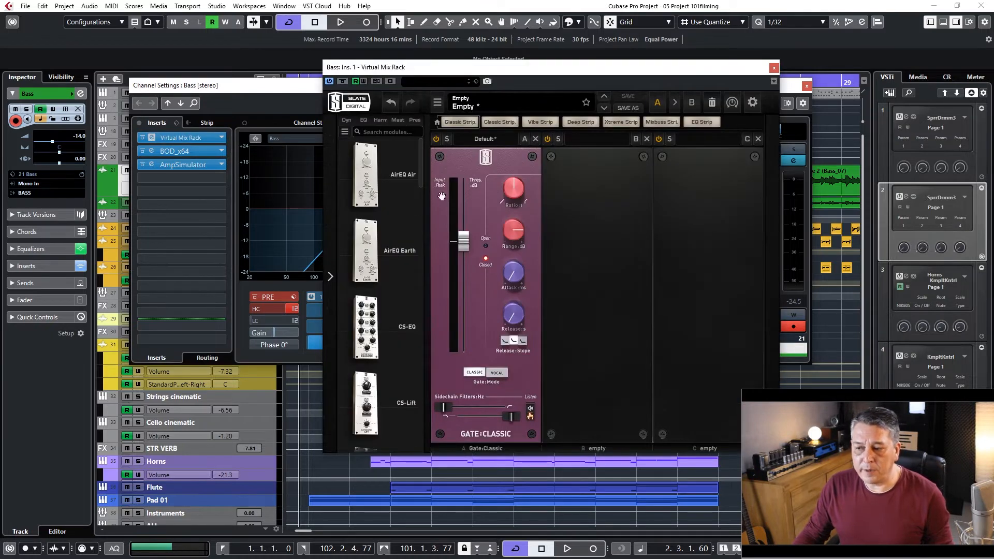
pyautogui.moveTo(480, 69); pyautogui.dragTo(389, 54)
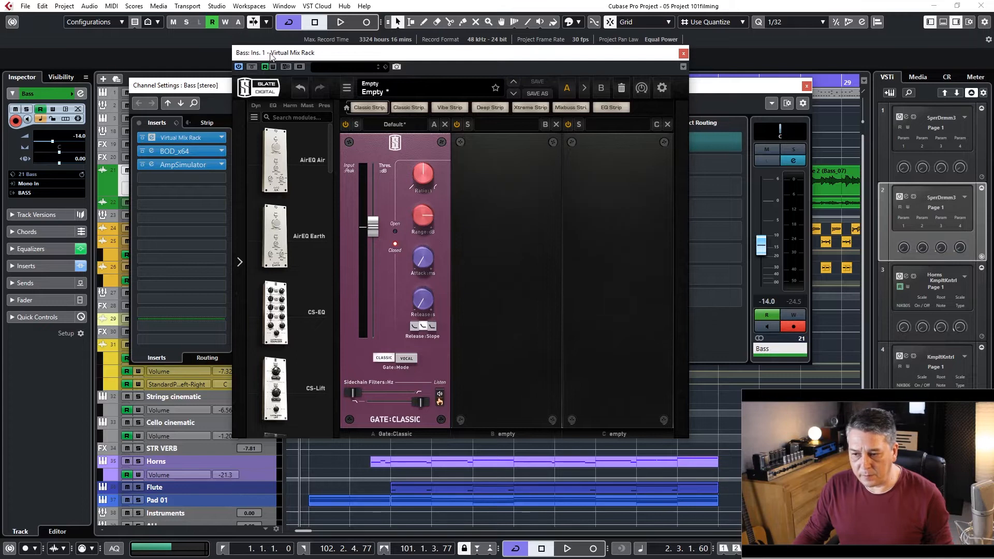
pyautogui.moveTo(271, 55); pyautogui.dragTo(268, 61)
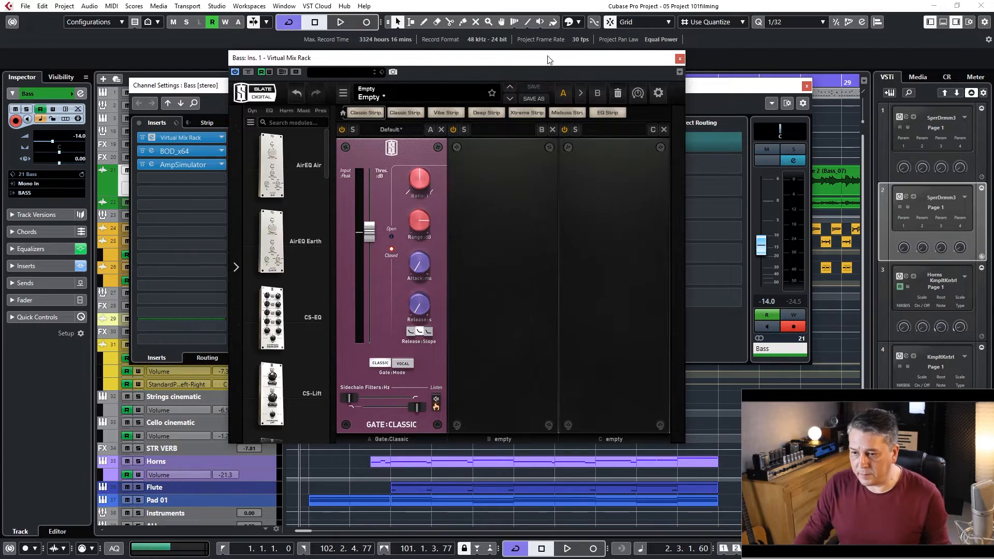
pyautogui.moveTo(548, 59); pyautogui.dragTo(539, 60)
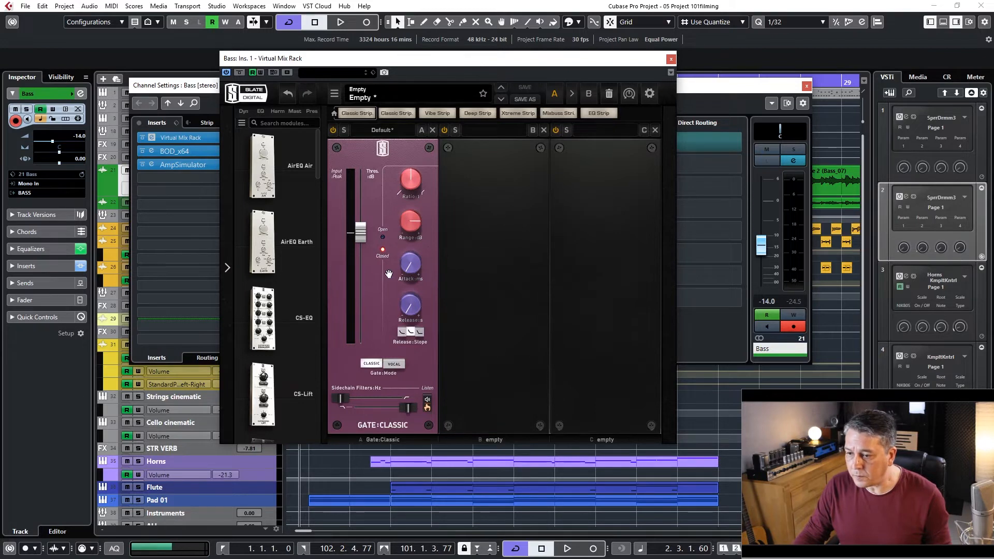
pyautogui.moveTo(362, 238); pyautogui.dragTo(363, 240)
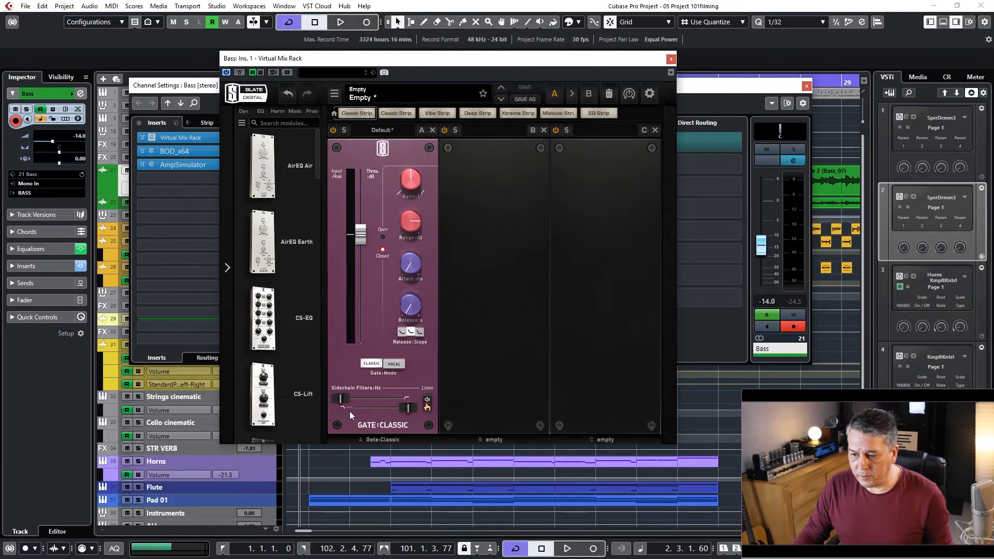
pyautogui.moveTo(358, 237); pyautogui.dragTo(345, 357)
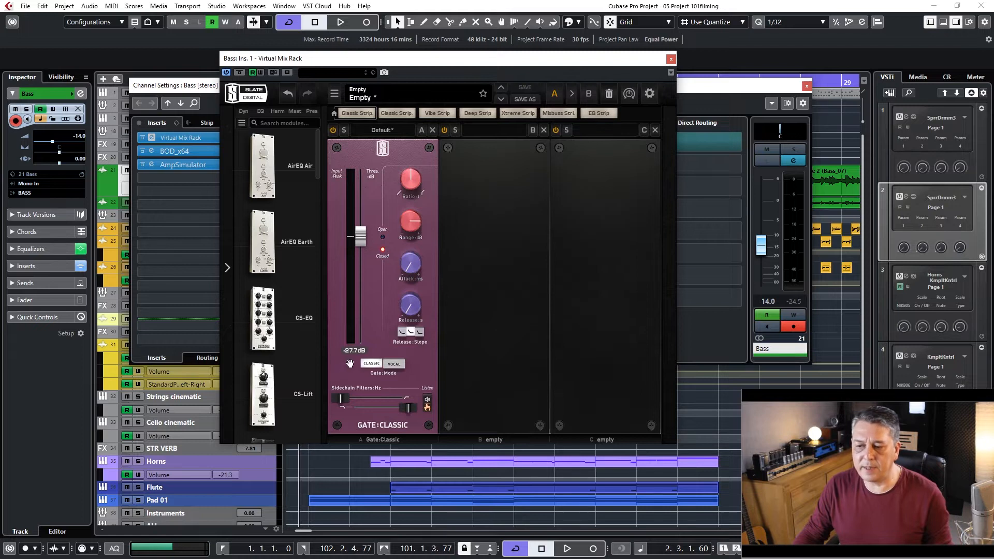
pyautogui.moveTo(361, 238); pyautogui.dragTo(362, 243)
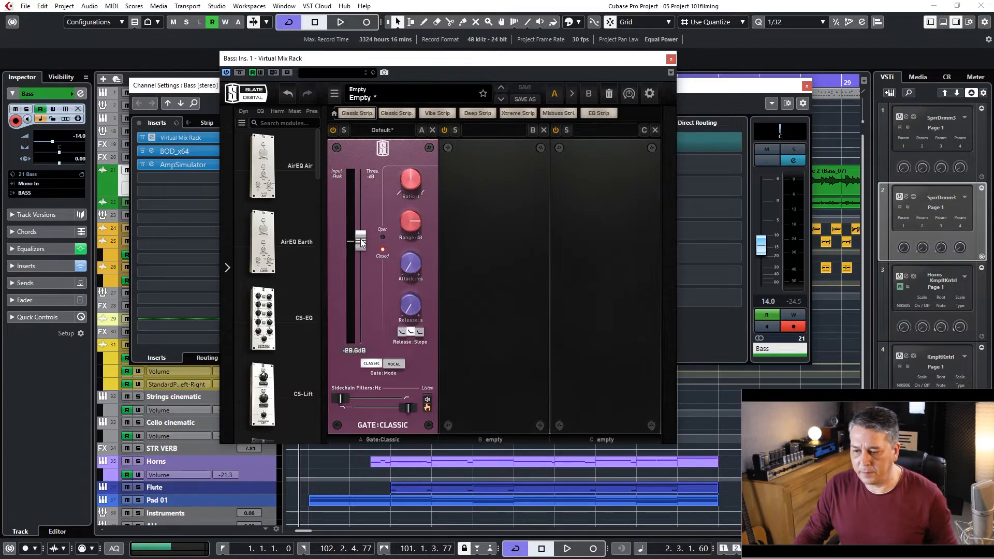
pyautogui.click(362, 248)
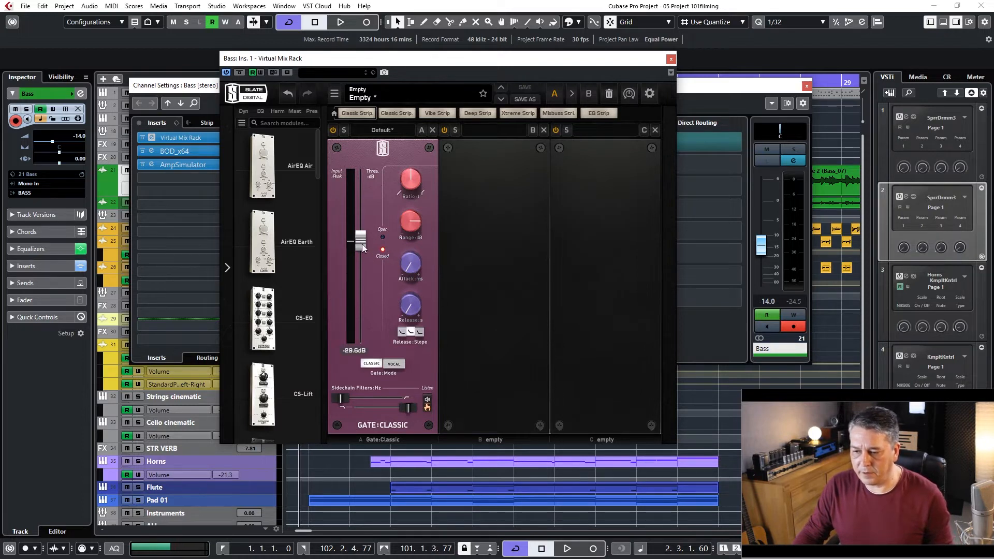
pyautogui.moveTo(363, 244); pyautogui.dragTo(363, 239)
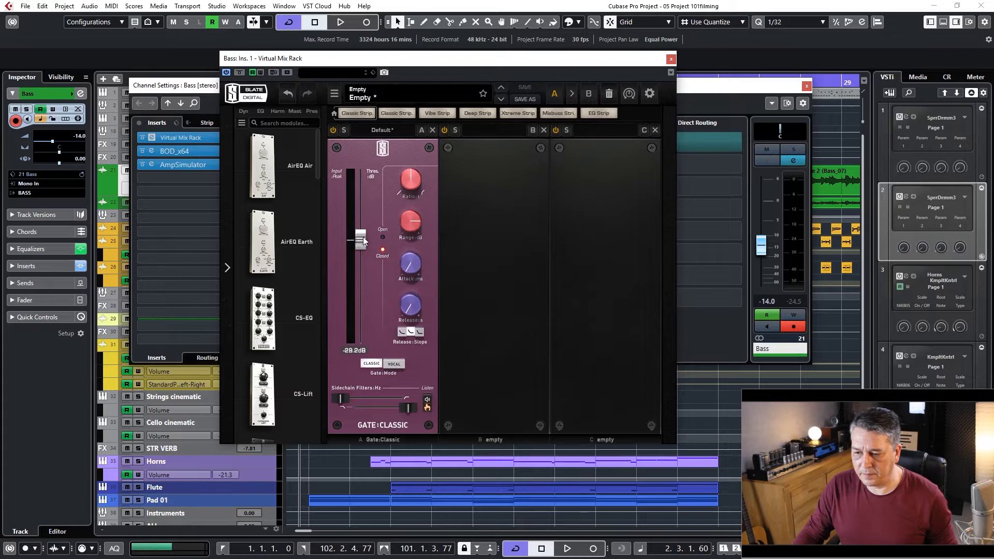
pyautogui.click(672, 60)
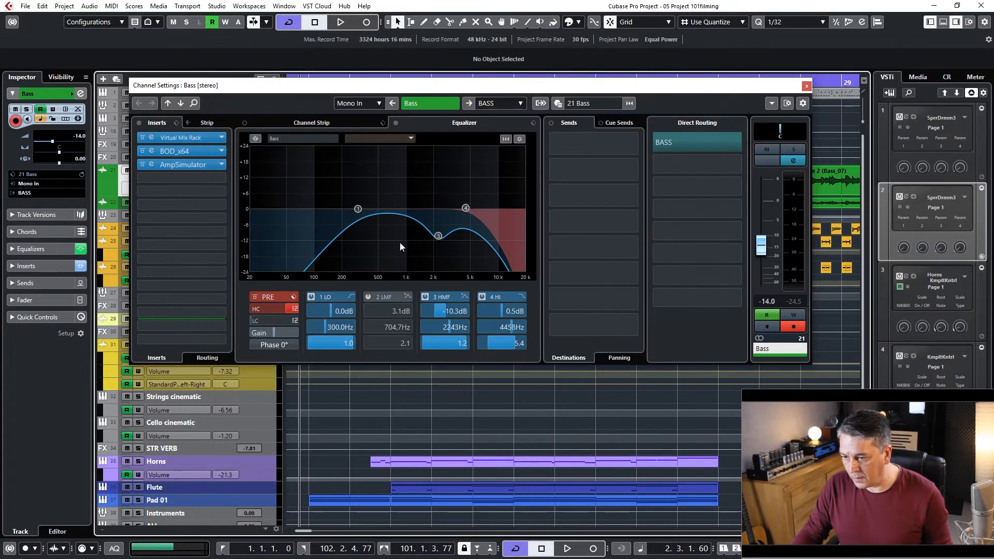
# Step: Review the Bass track's BOD_x64 overdrive insert, and check the gate in its Virtual Mix Rack insert again
pyautogui.doubleClick(188, 153)
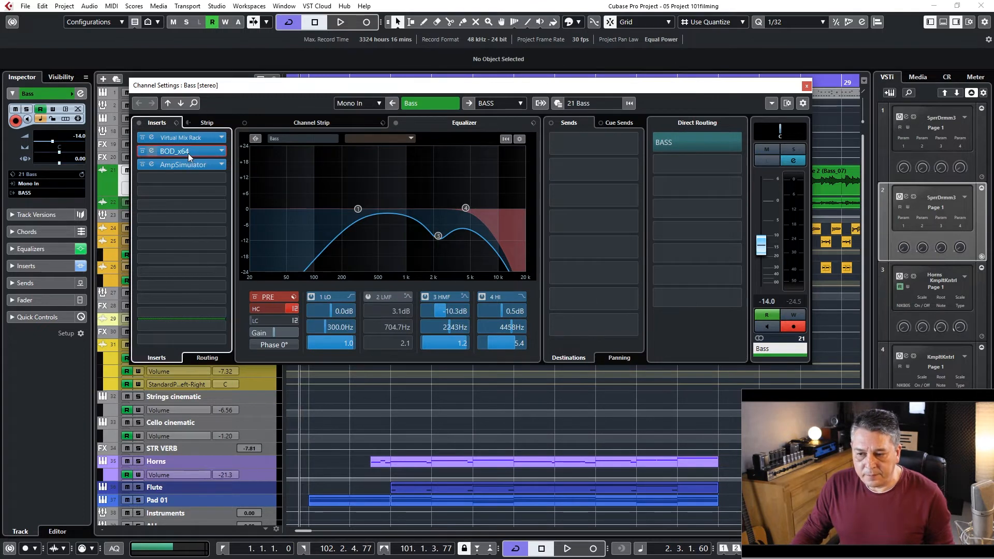
pyautogui.moveTo(533, 269); pyautogui.dragTo(335, 218)
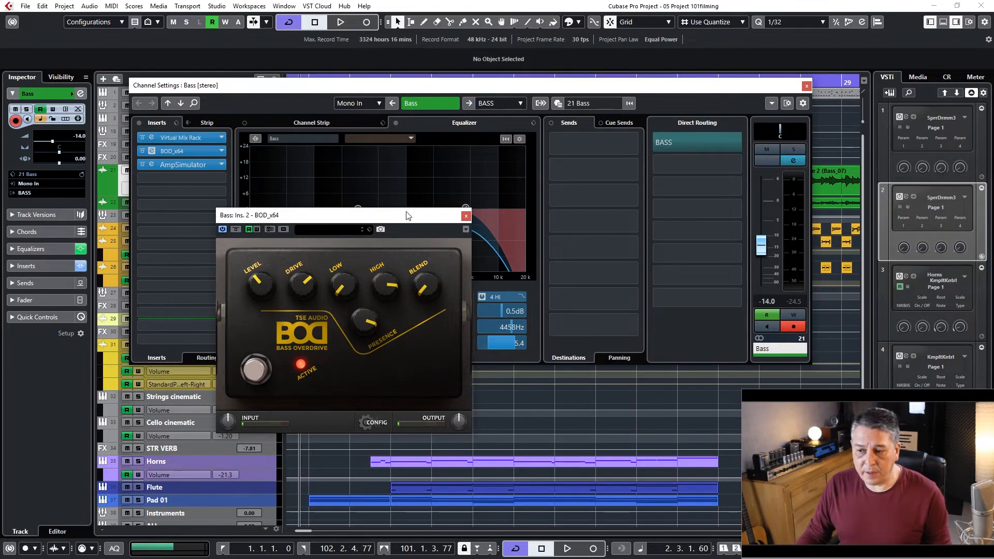
pyautogui.moveTo(409, 90); pyautogui.dragTo(462, 291)
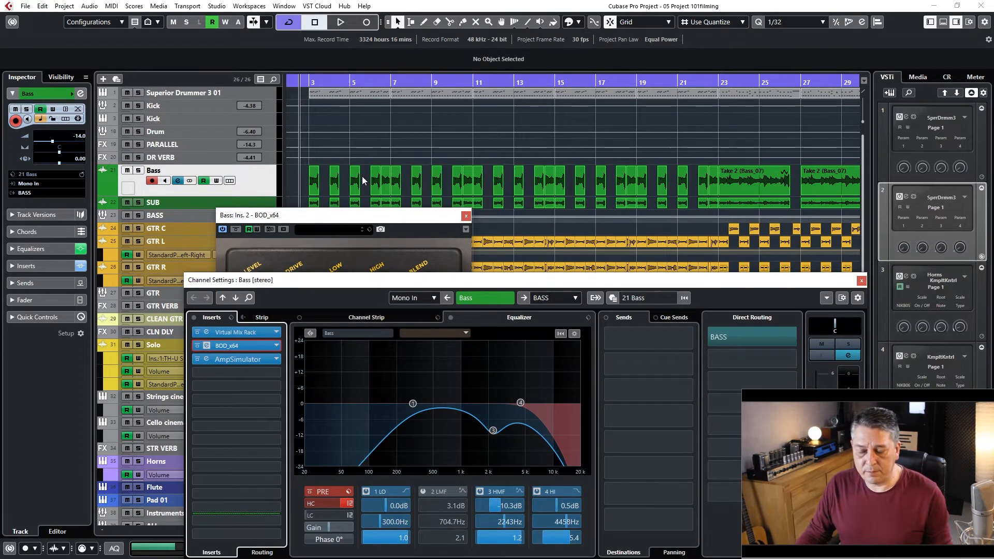
pyautogui.moveTo(415, 280); pyautogui.dragTo(383, 110)
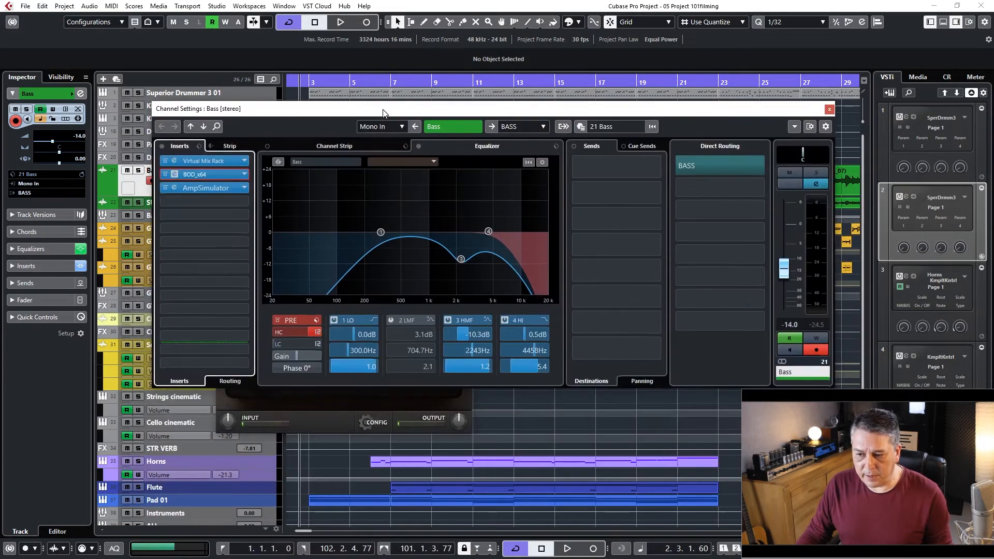
pyautogui.doubleClick(203, 163)
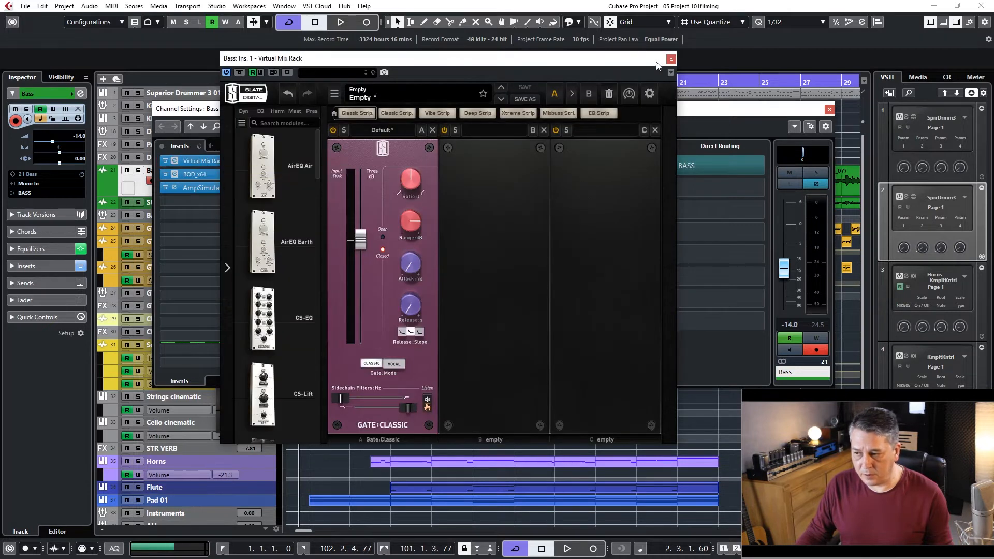
pyautogui.click(670, 60)
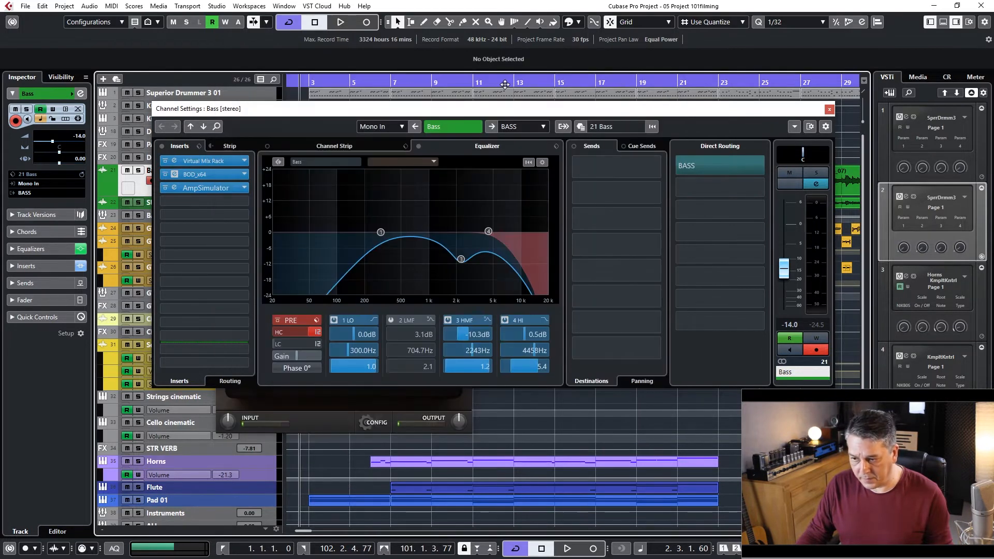
# Step: Review the Bass track's BOD_x64 overdrive settings and close the plug-in
pyautogui.doubleClick(209, 173)
pyautogui.moveTo(330, 223); pyautogui.dragTo(390, 117)
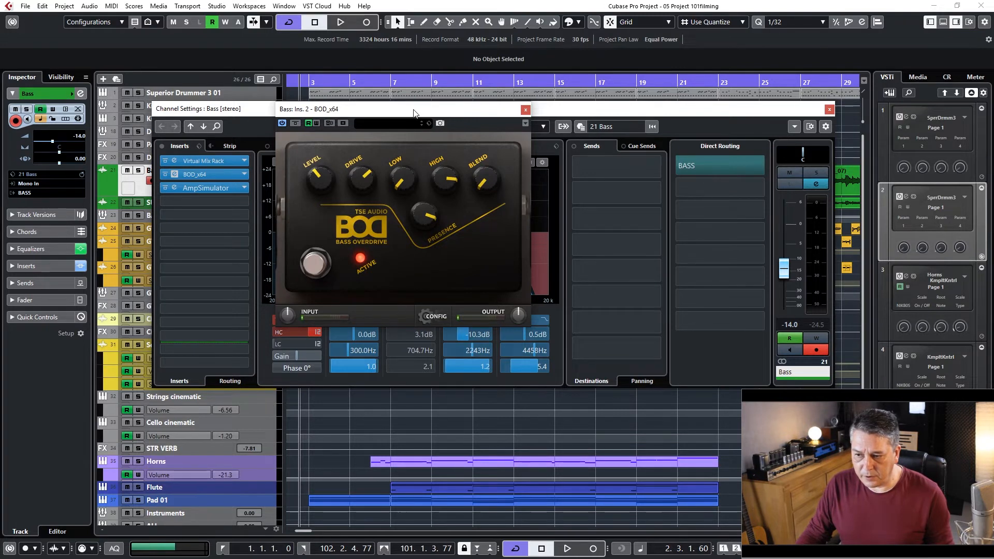
pyautogui.moveTo(412, 113); pyautogui.dragTo(388, 121)
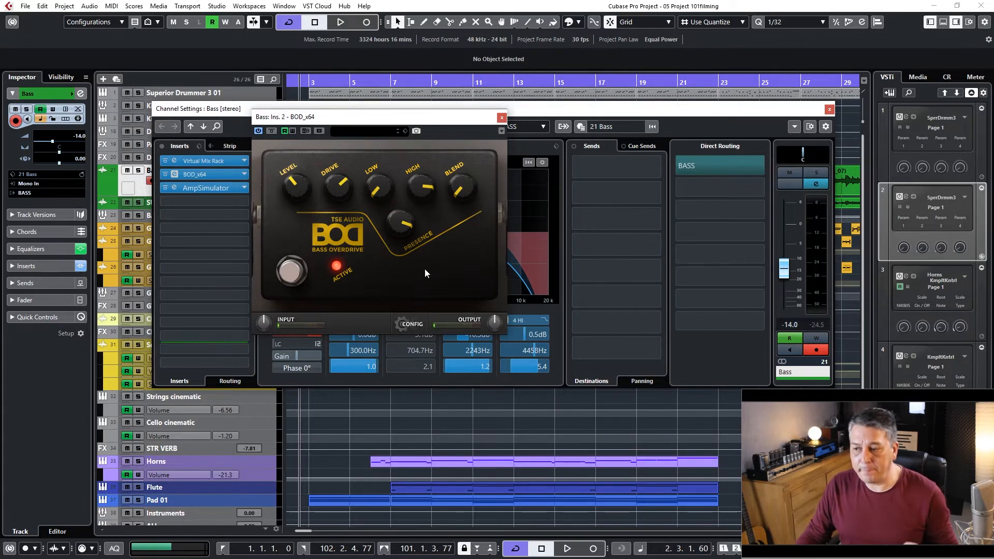
pyautogui.click(502, 118)
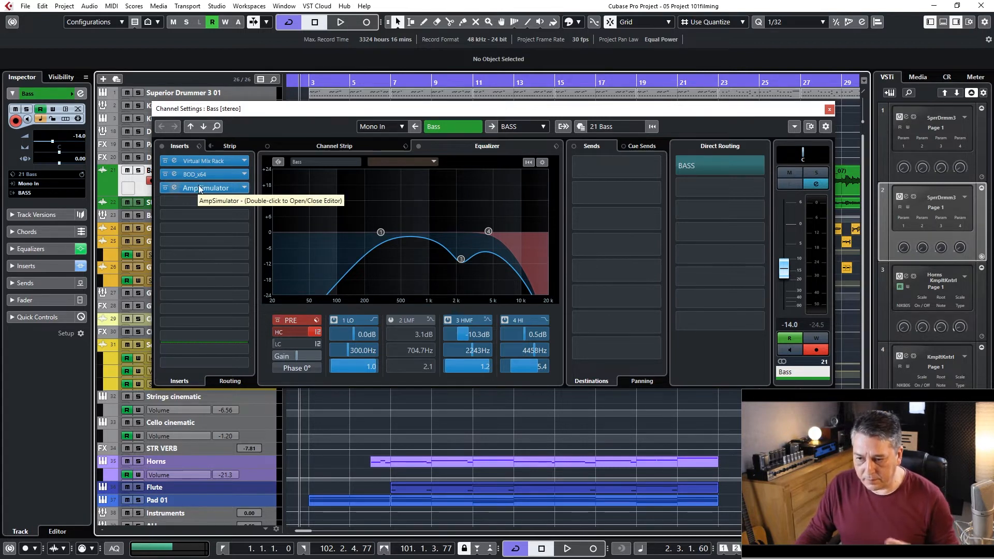
# Step: Bypass the Bass track's AmpSimulator insert from its editor and close the plug-in
pyautogui.click(164, 186)
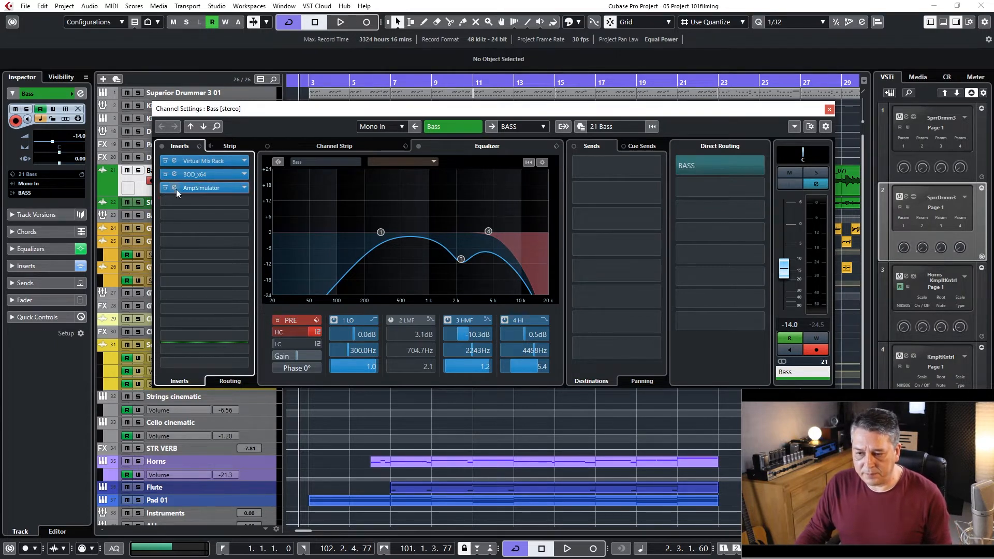
pyautogui.click(192, 186)
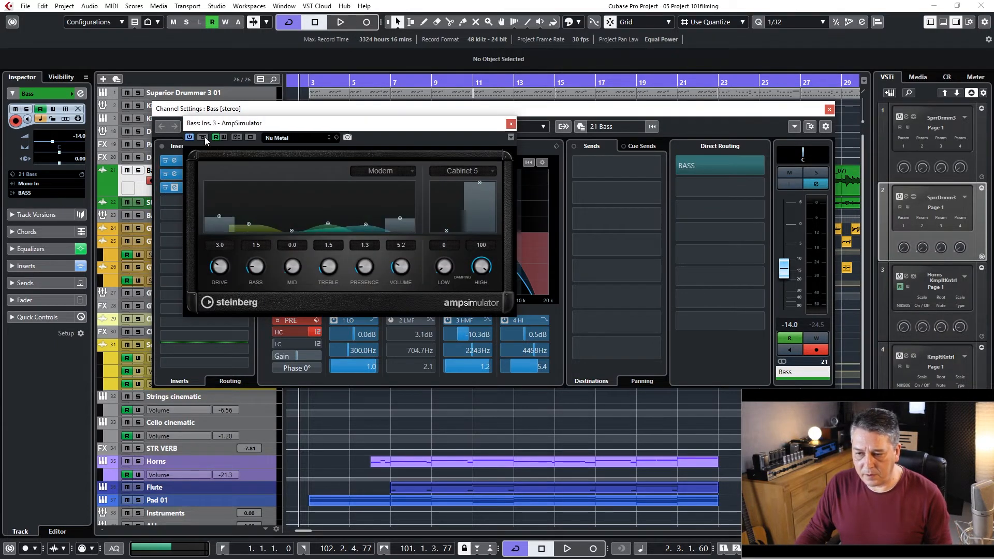
pyautogui.click(189, 138)
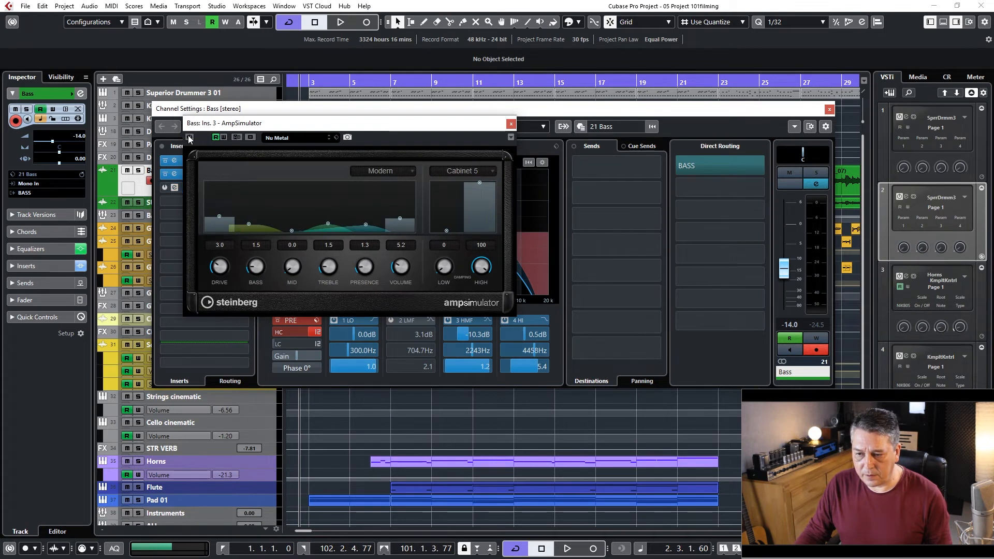
pyautogui.moveTo(350, 127); pyautogui.dragTo(304, 337)
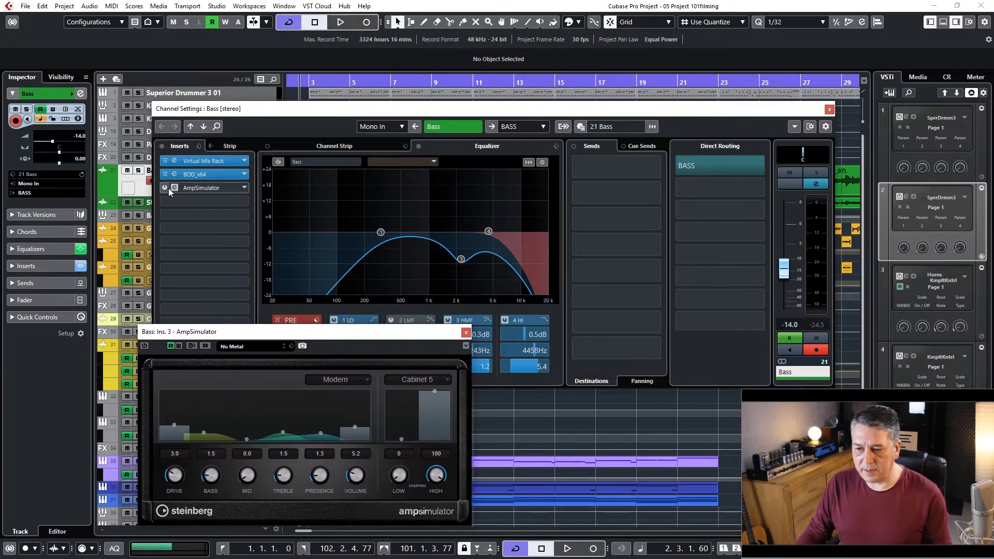
pyautogui.click(466, 332)
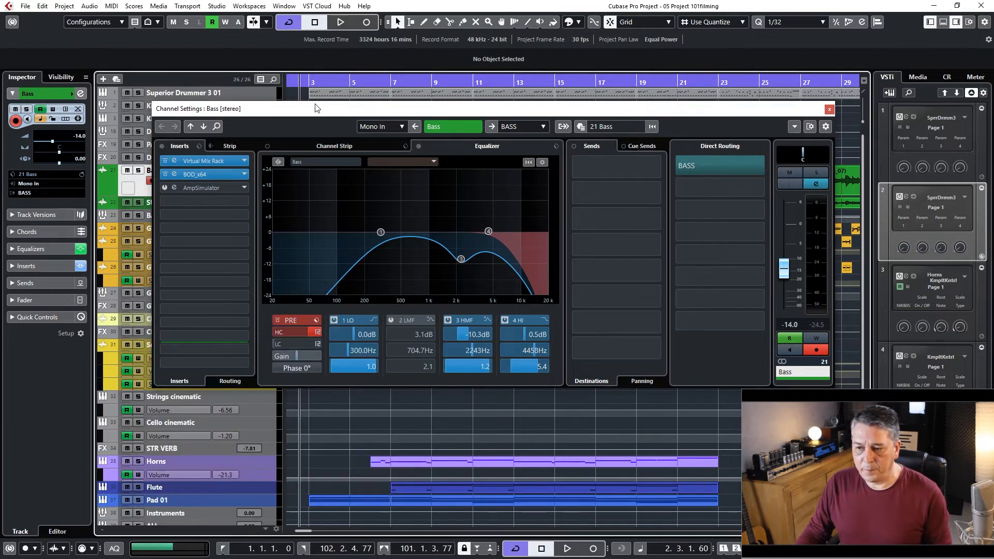
# Step: Solo the Bass track and play it from around bar 3 with its channel settings kept open
pyautogui.click(315, 79)
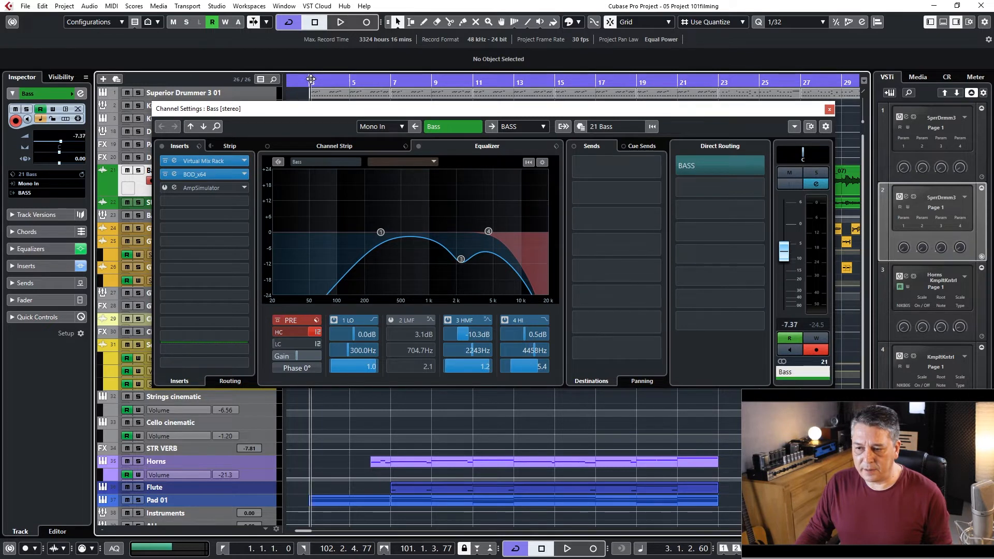
pyautogui.press('space')
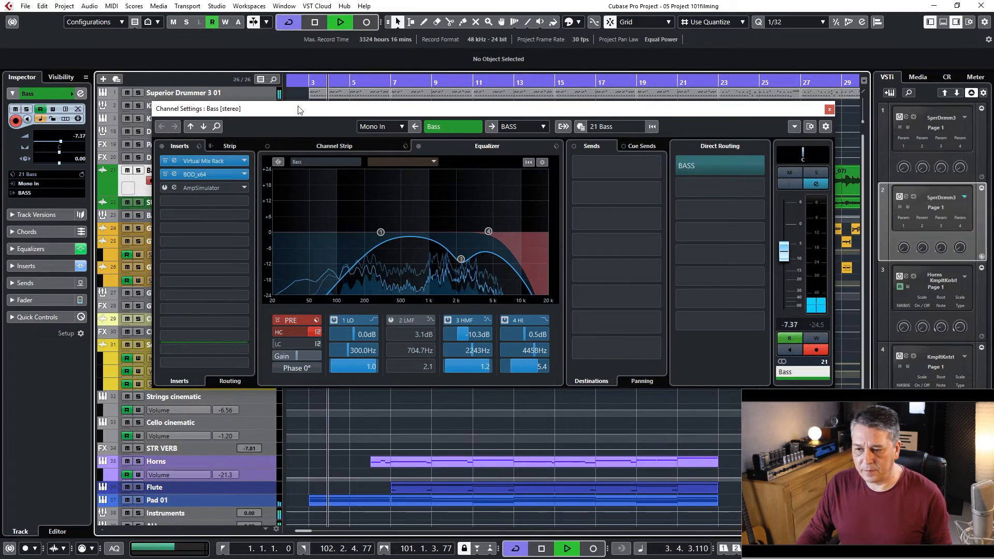
pyautogui.press('space')
pyautogui.moveTo(259, 108); pyautogui.dragTo(259, 161)
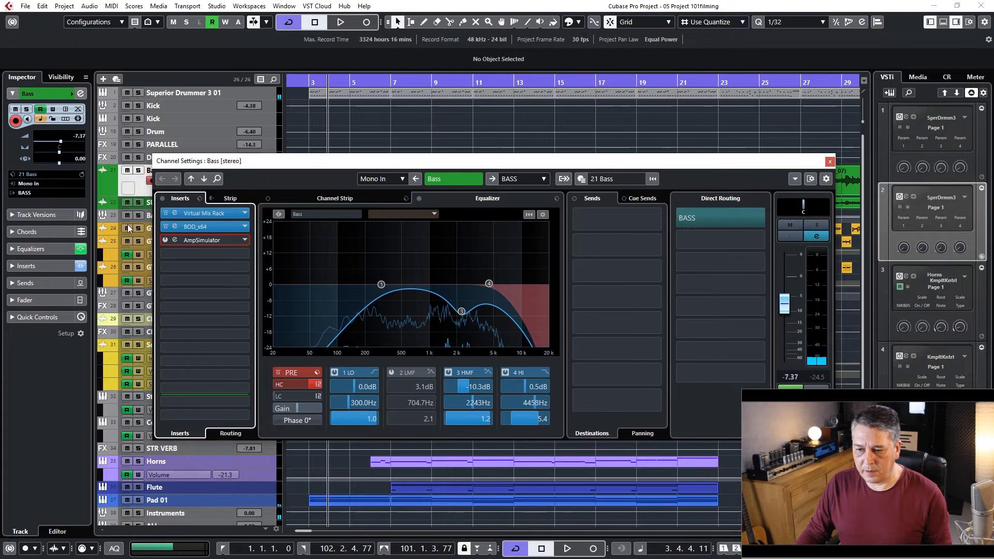
pyautogui.click(138, 171)
pyautogui.press('space')
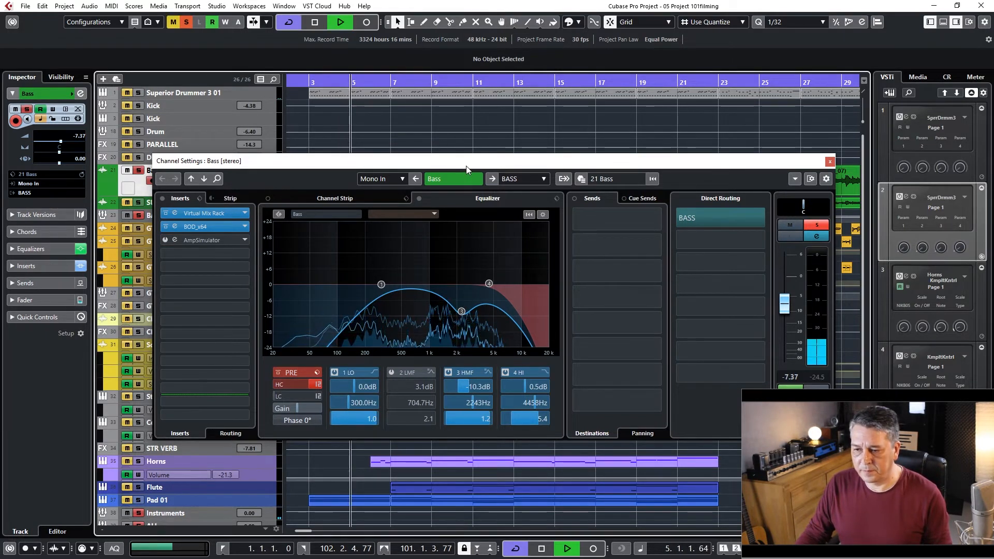
# Step: Compare the soloed Bass with BOD_x64 bypassed and active during playback, ending with it active, and close the plug-in
pyautogui.click(192, 227)
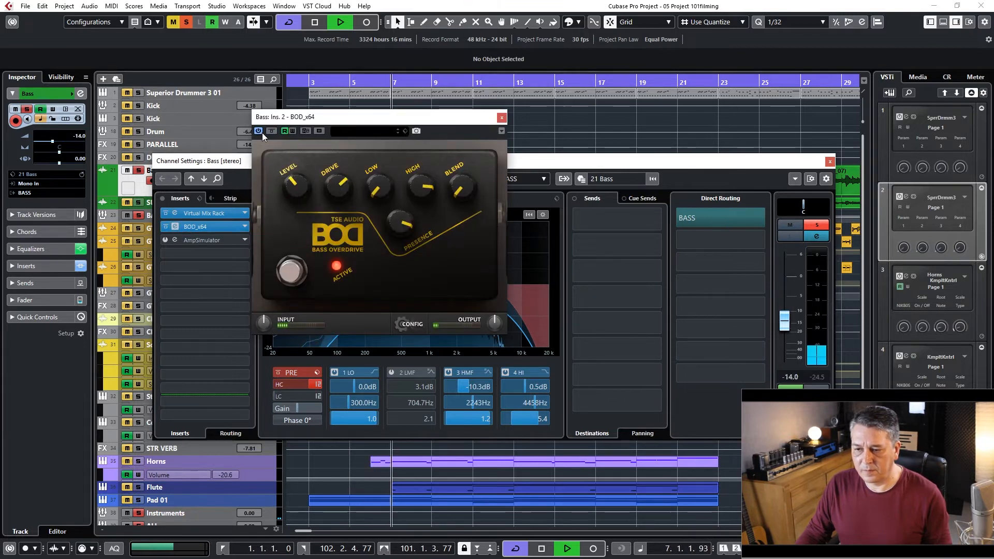
pyautogui.click(258, 131)
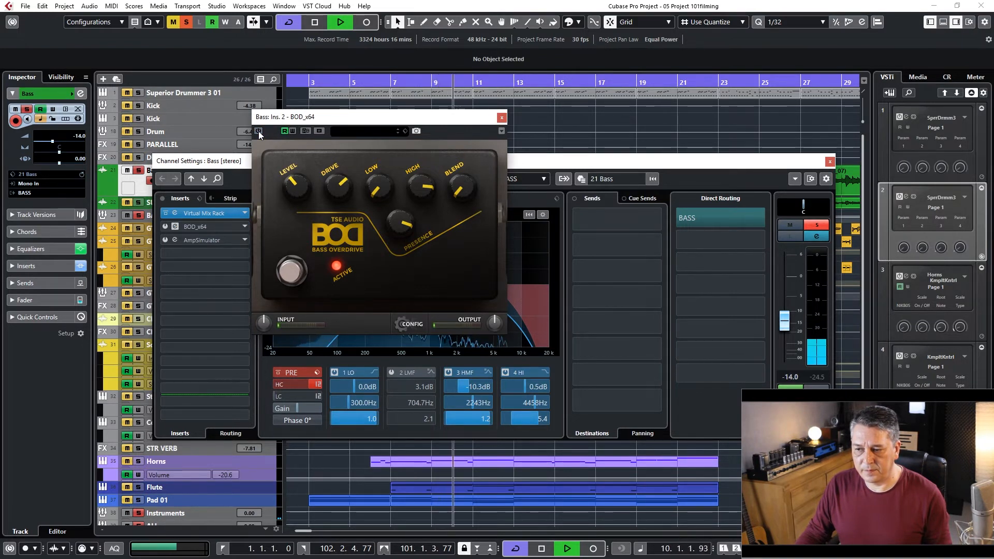
pyautogui.click(259, 131)
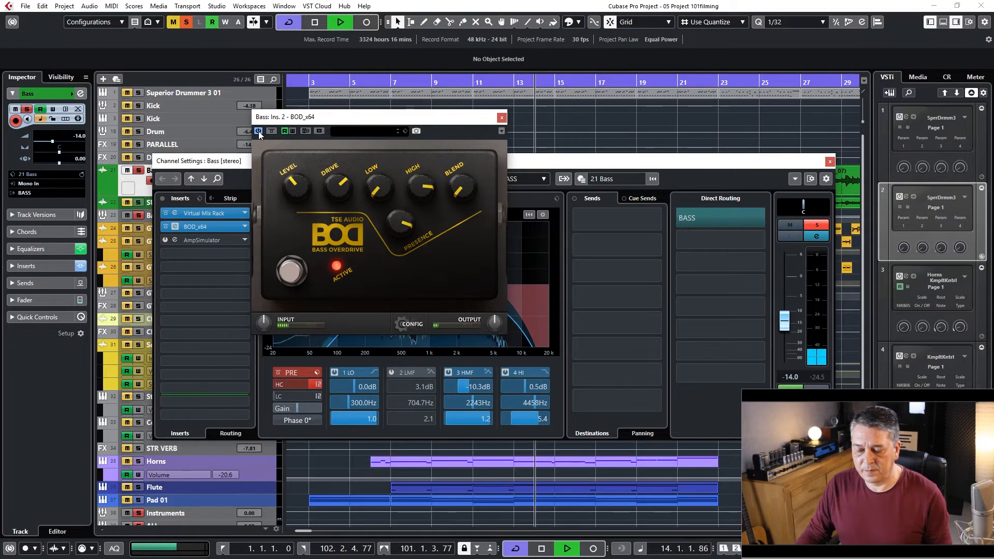
pyautogui.press('space')
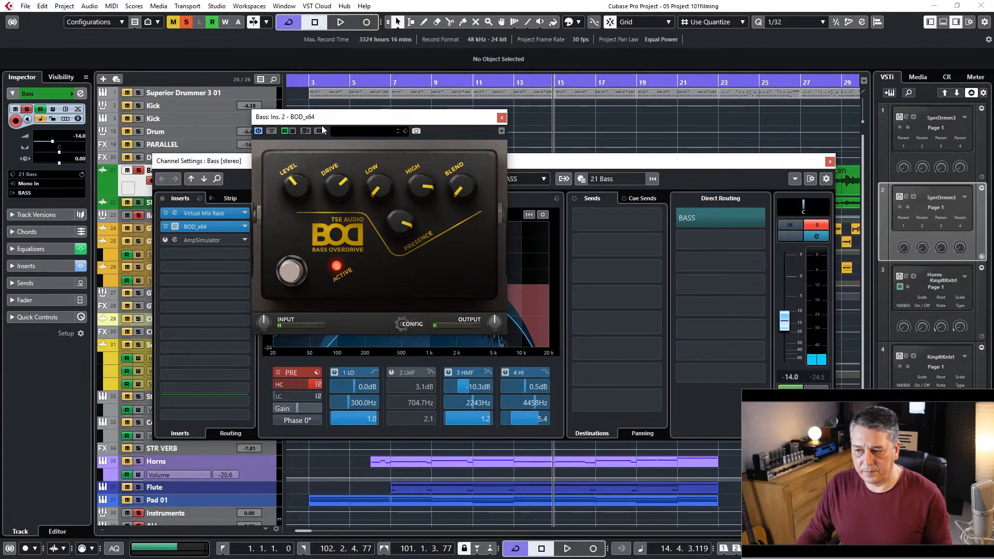
pyautogui.click(503, 119)
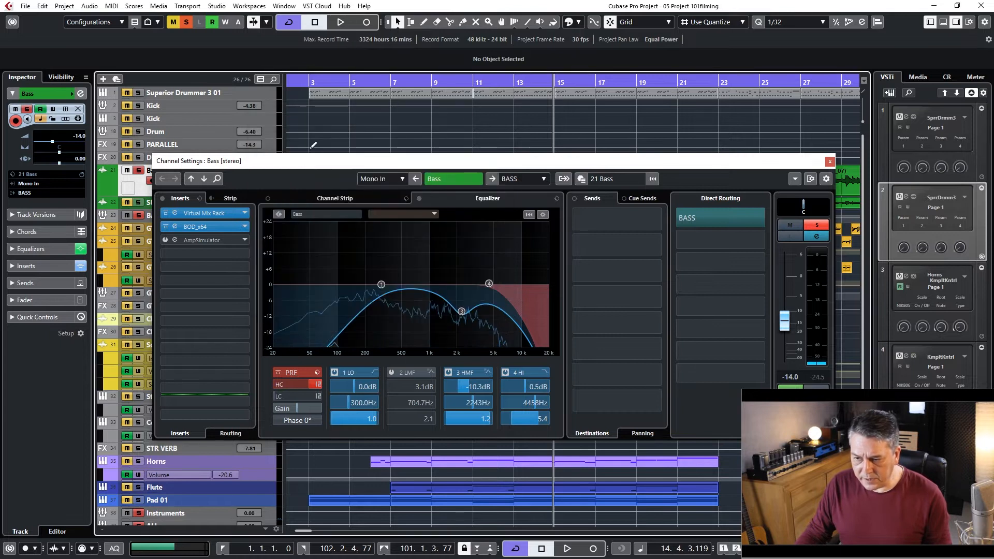
# Step: Review the Bass track's AmpSimulator settings, including its No Metal preset, Modern amp and Cabinet 5
pyautogui.moveTo(447, 162); pyautogui.dragTo(453, 121)
pyautogui.click(209, 197)
pyautogui.moveTo(293, 339); pyautogui.dragTo(445, 168)
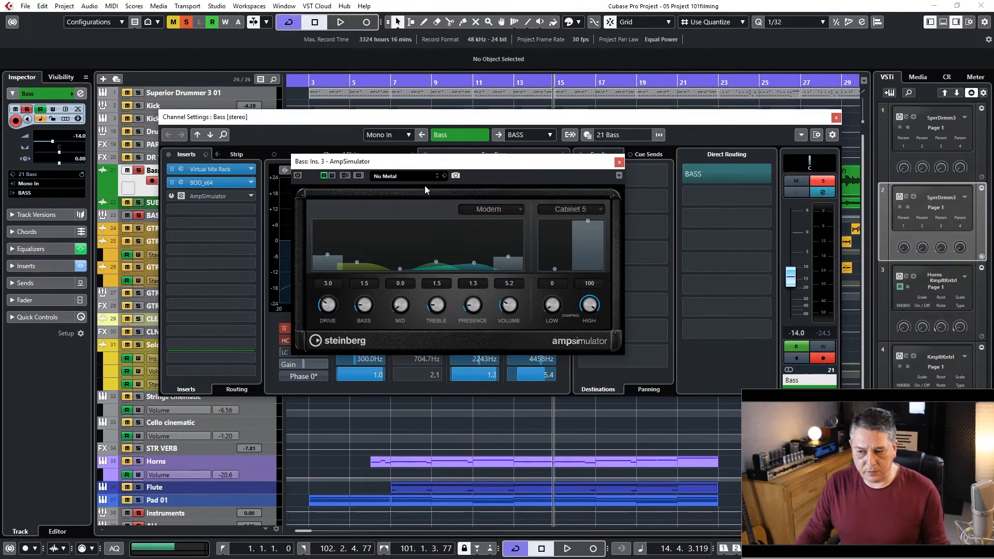
pyautogui.moveTo(442, 162); pyautogui.dragTo(342, 83)
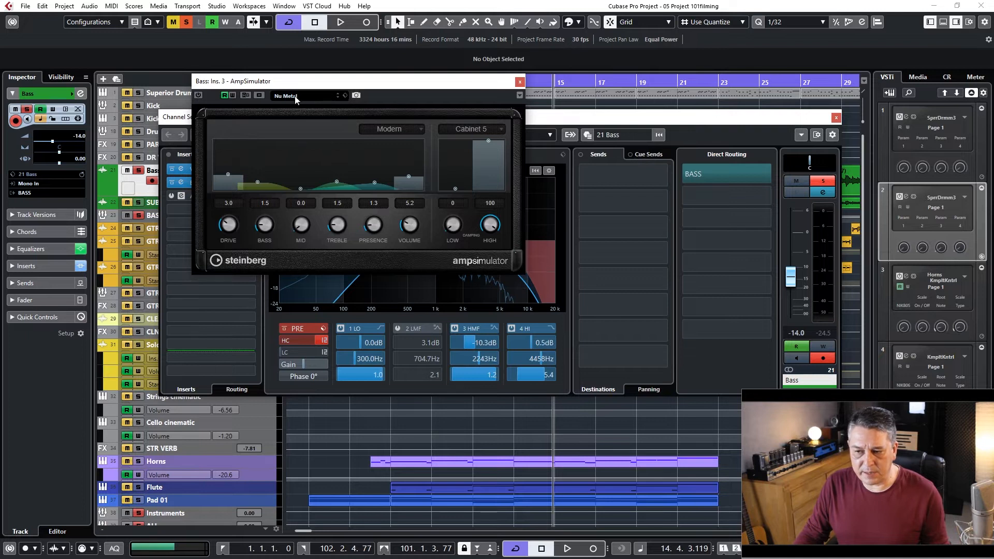
pyautogui.click(519, 82)
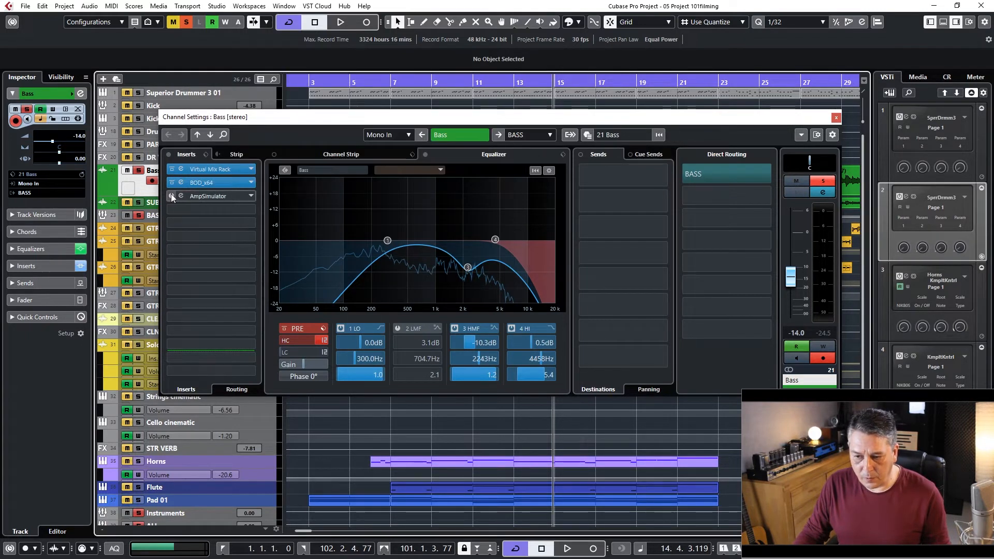
# Step: Activate the Bass track's AmpSimulator insert and bypass its BOD_x64 overdrive
pyautogui.click(171, 196)
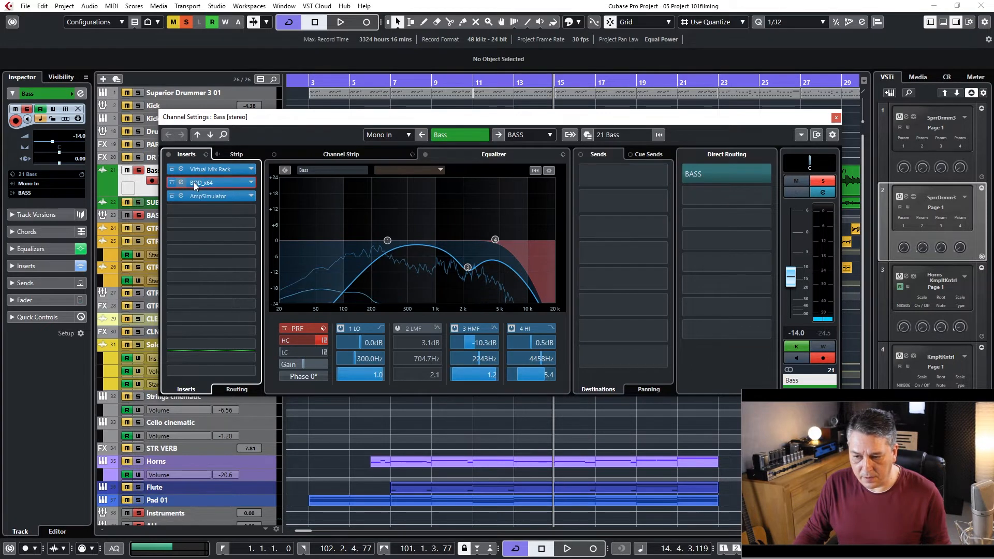
pyautogui.click(193, 183)
pyautogui.click(259, 131)
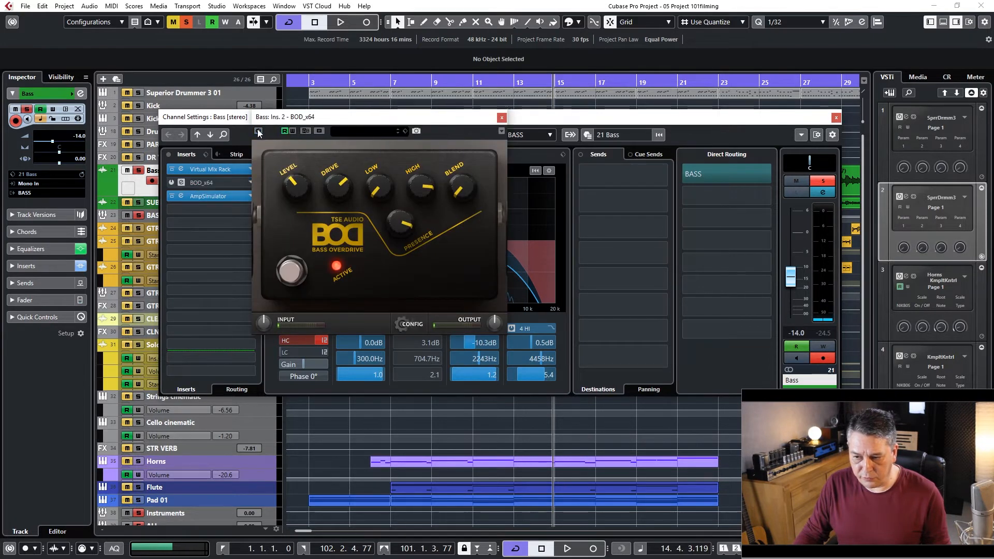
pyautogui.click(503, 118)
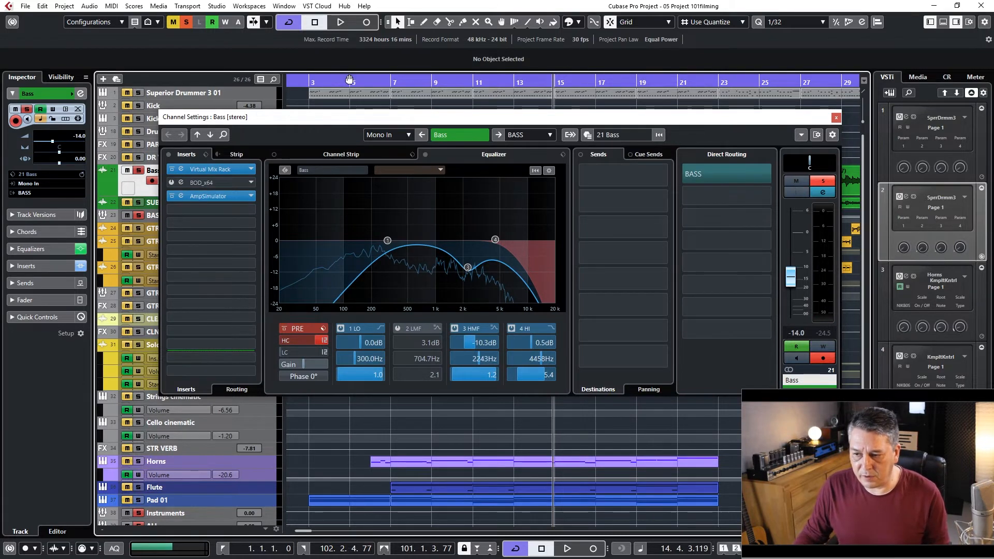
# Step: Play the Bass from bar 3 and compare it with AmpSimulator bypassed and active, ending with it active
pyautogui.click(310, 79)
pyautogui.press('space')
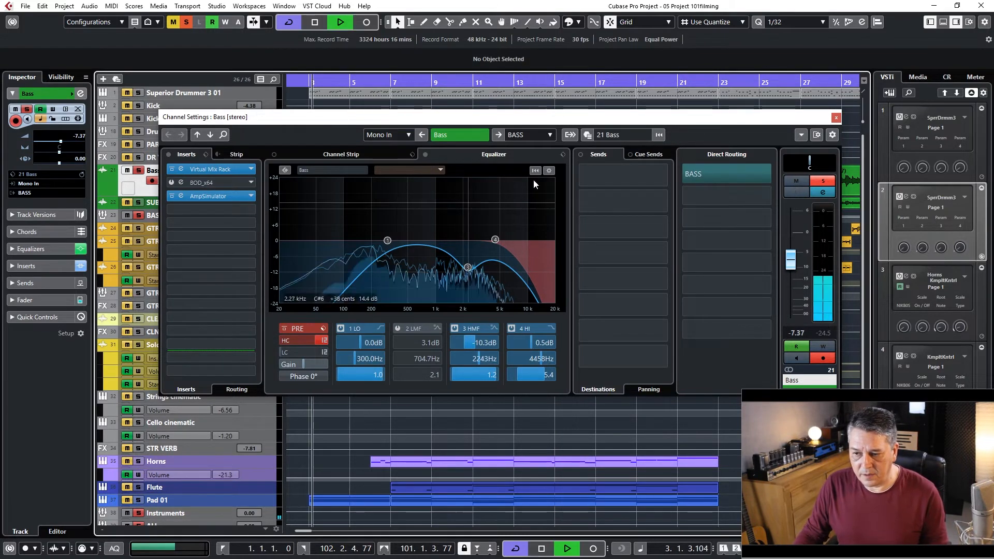
pyautogui.click(224, 197)
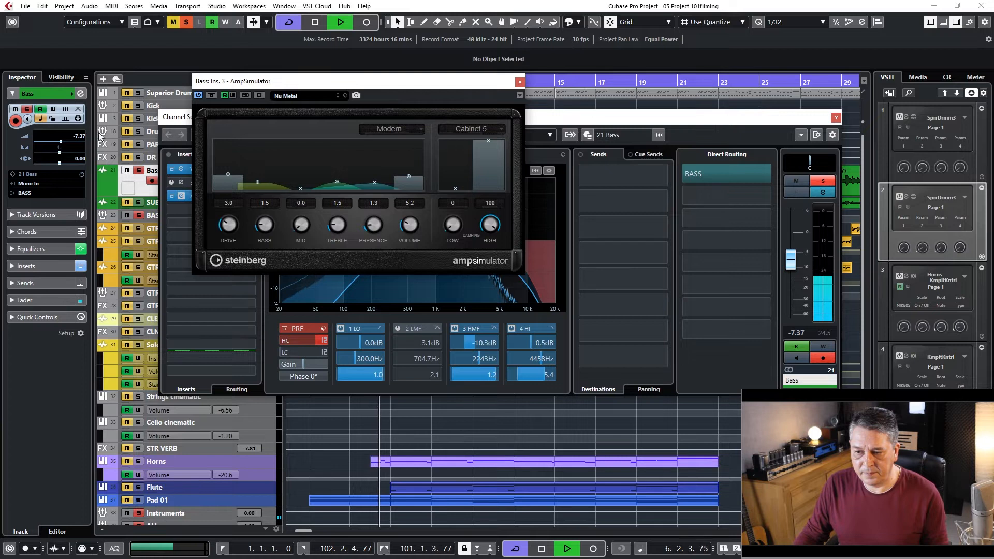
pyautogui.click(199, 96)
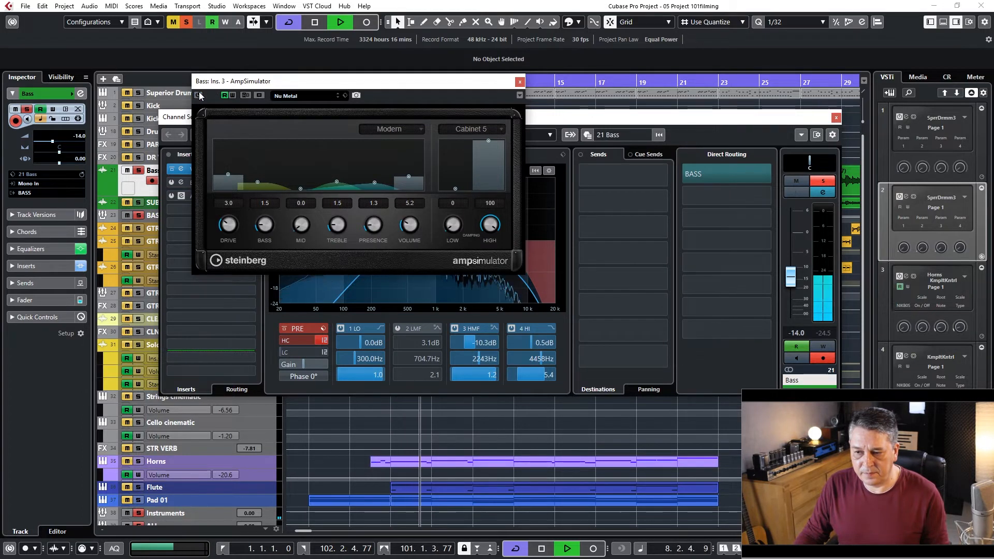
pyautogui.click(200, 95)
pyautogui.moveTo(225, 83); pyautogui.dragTo(323, 200)
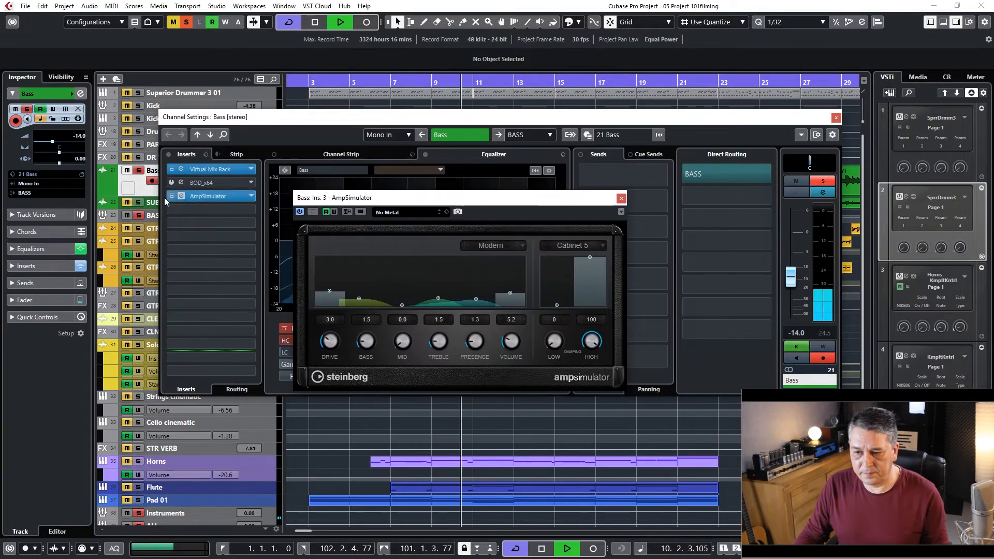
pyautogui.press('space')
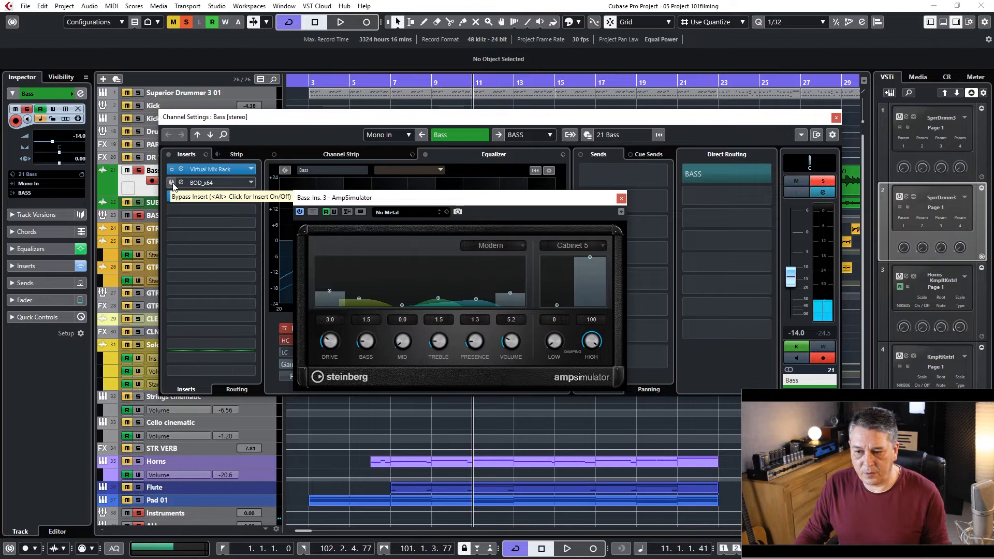
# Step: Reactivate the BOD_x64 insert, audition the Bass with both distortion plug-ins active, and close its channel settings
pyautogui.click(173, 184)
pyautogui.press('space')
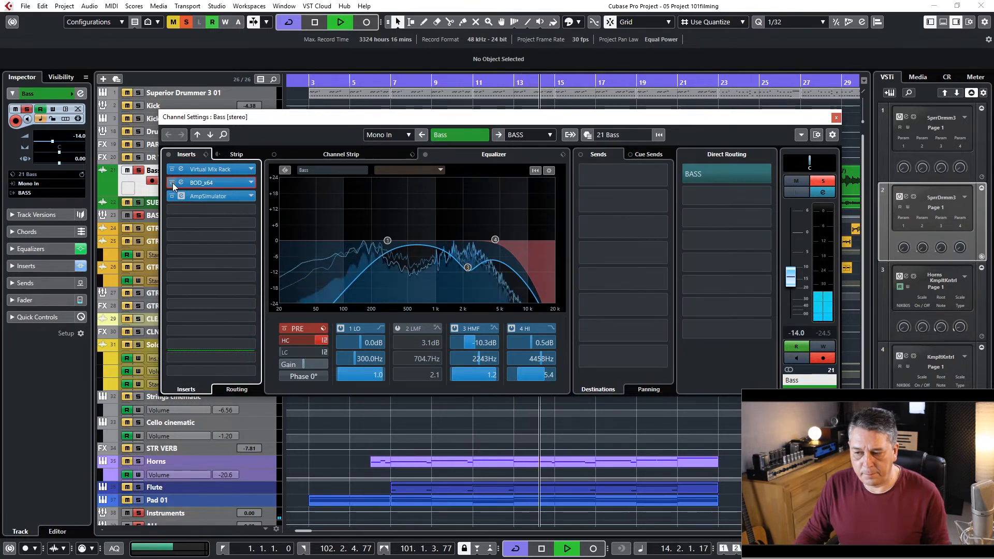
pyautogui.click(209, 183)
pyautogui.click(209, 183)
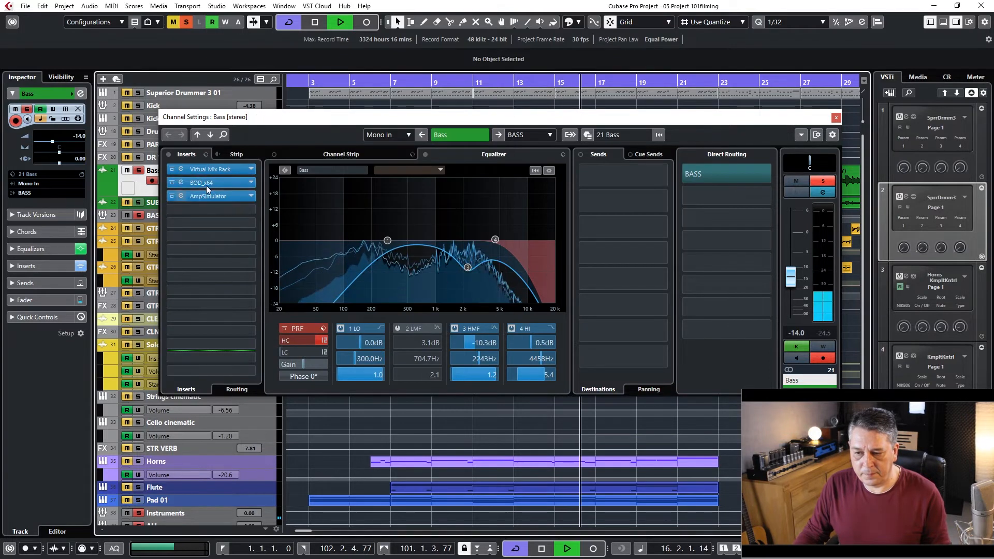
pyautogui.click(205, 189)
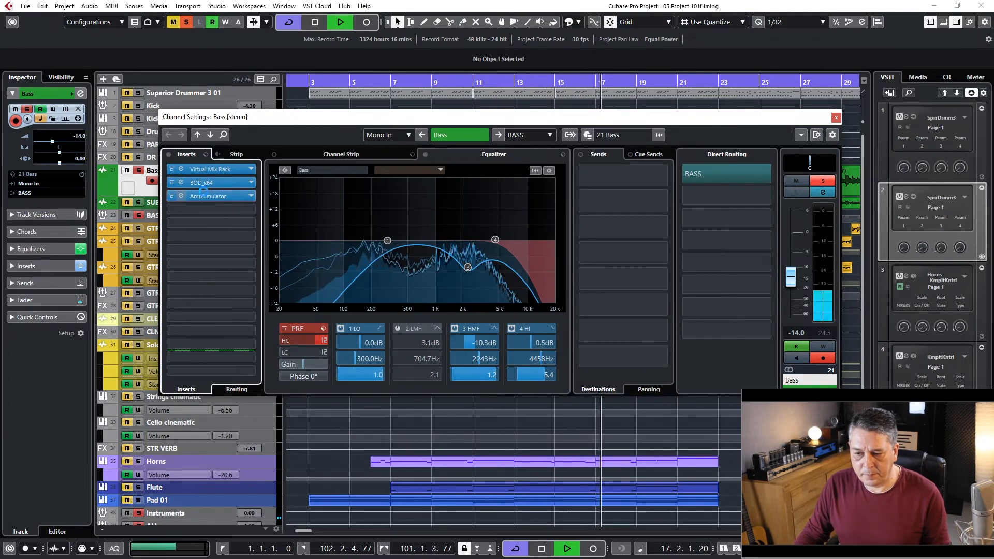
pyautogui.doubleClick(206, 184)
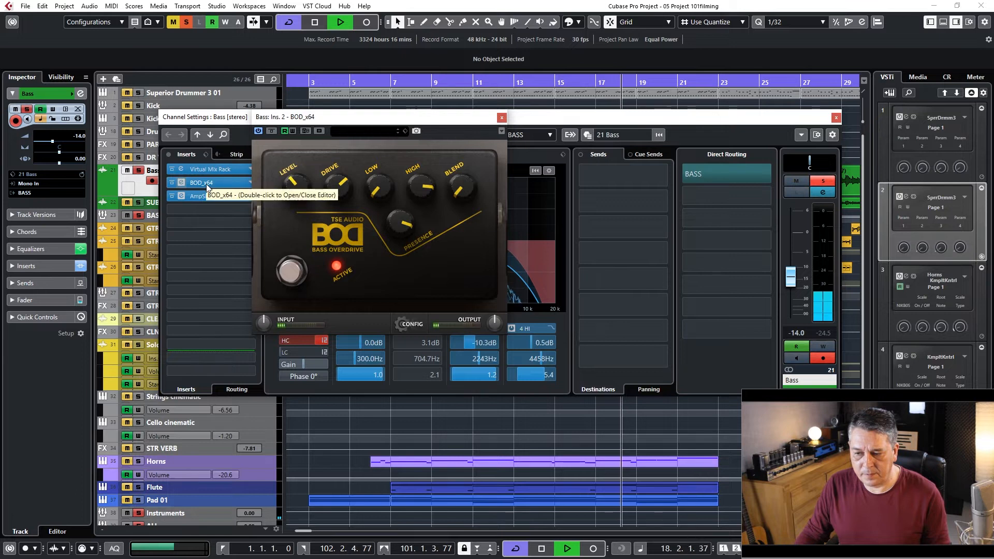
pyautogui.click(501, 118)
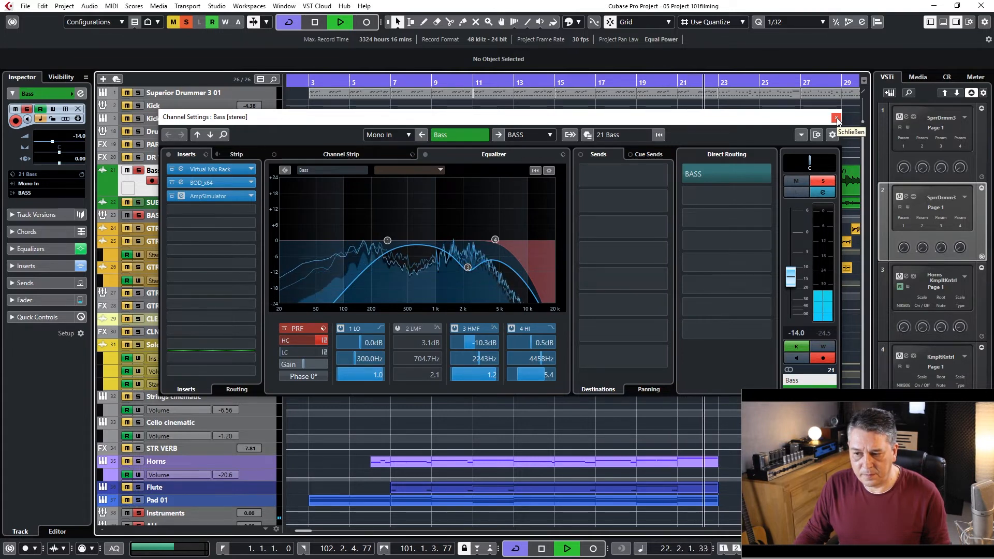
pyautogui.press('space')
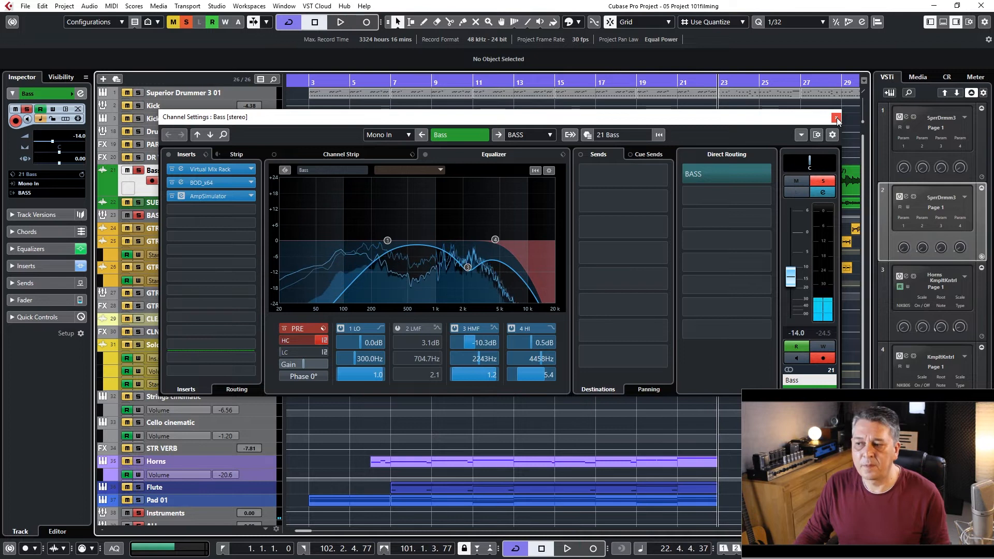
pyautogui.click(837, 119)
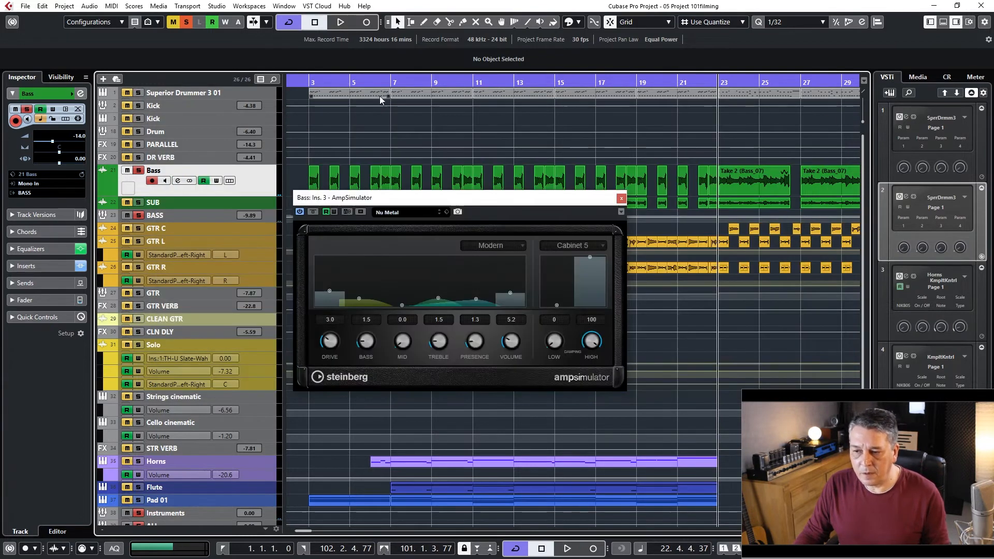
# Step: Enlarge the timeline around bar 3, then move the solo from the Bass track to the SUB track below it
pyautogui.moveTo(366, 84); pyautogui.dragTo(313, 83)
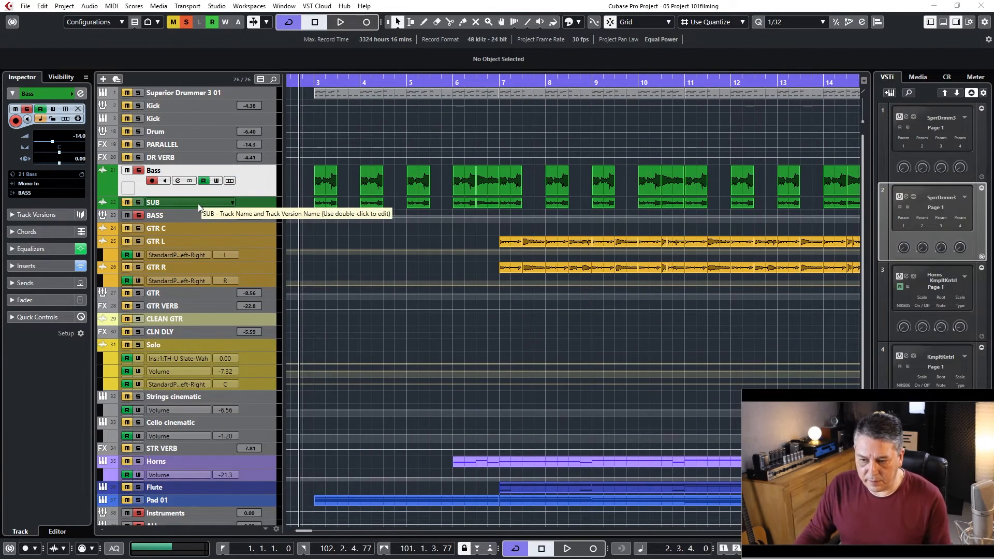
pyautogui.press('s')
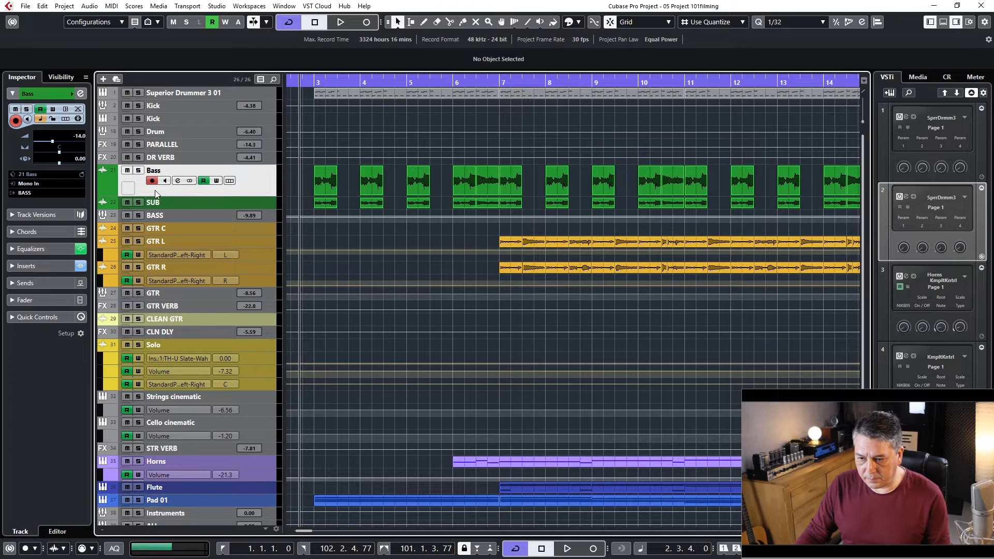
pyautogui.click(150, 205)
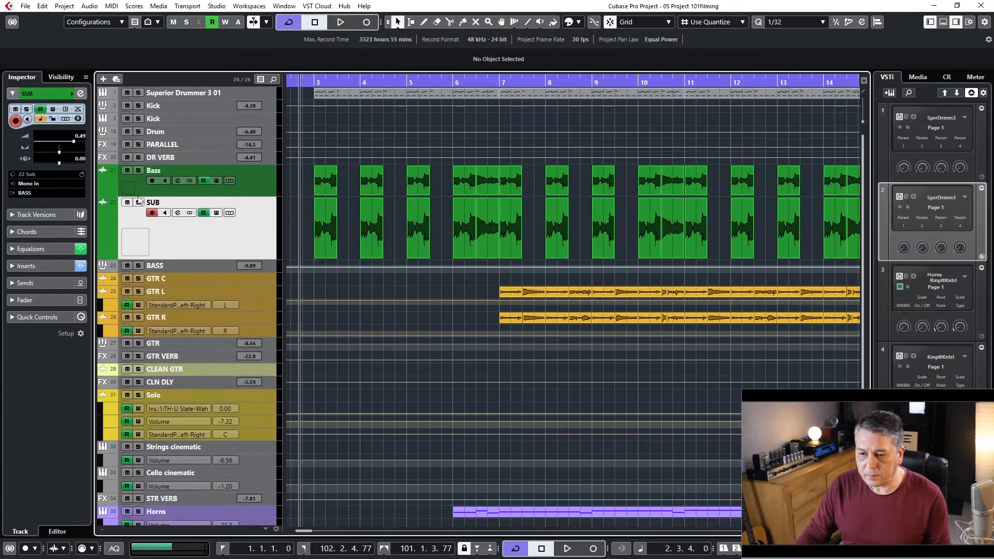
pyautogui.click(138, 203)
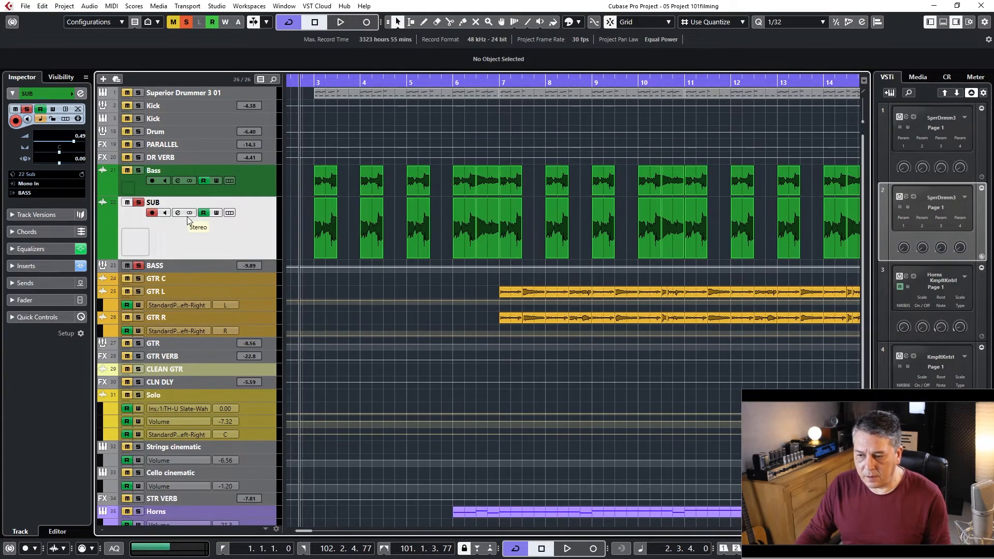
# Step: Play the soloed SUB track from bar 3 and stop playback after auditioning it
pyautogui.click(312, 82)
pyautogui.press('space')
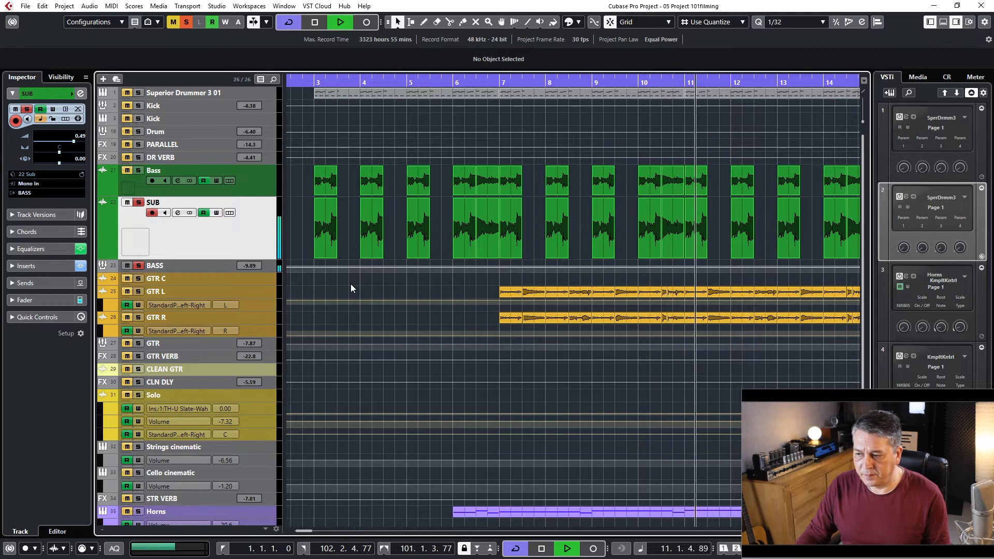
pyautogui.press('space')
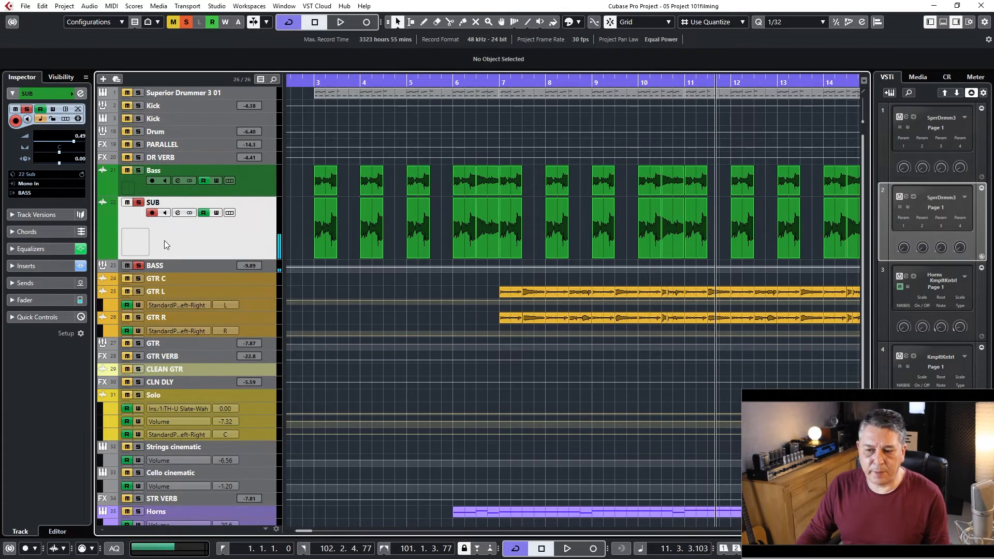
# Step: Open the SUB track's channel settings and examine the equalizer curve with its low-mid and high bands
pyautogui.click(178, 212)
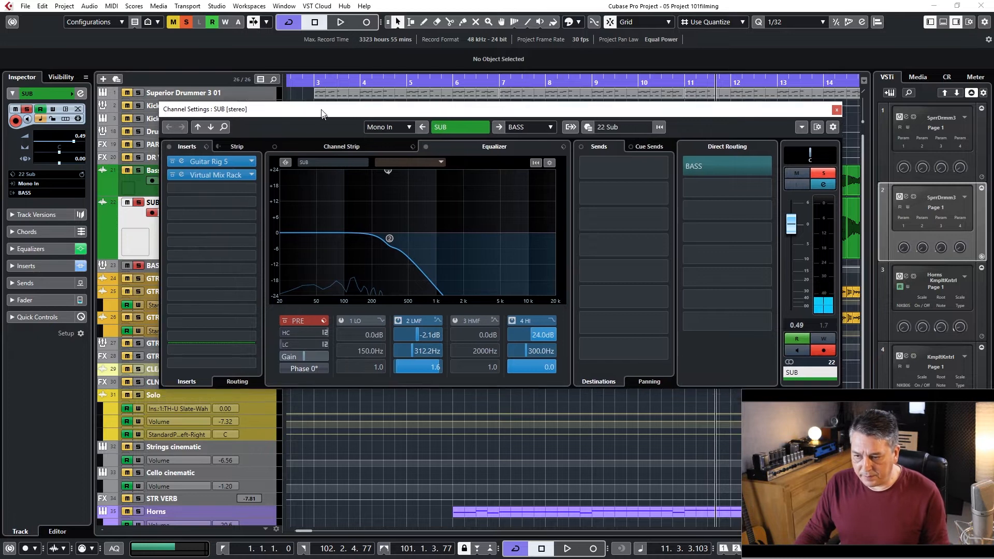
pyautogui.moveTo(321, 113); pyautogui.dragTo(309, 83)
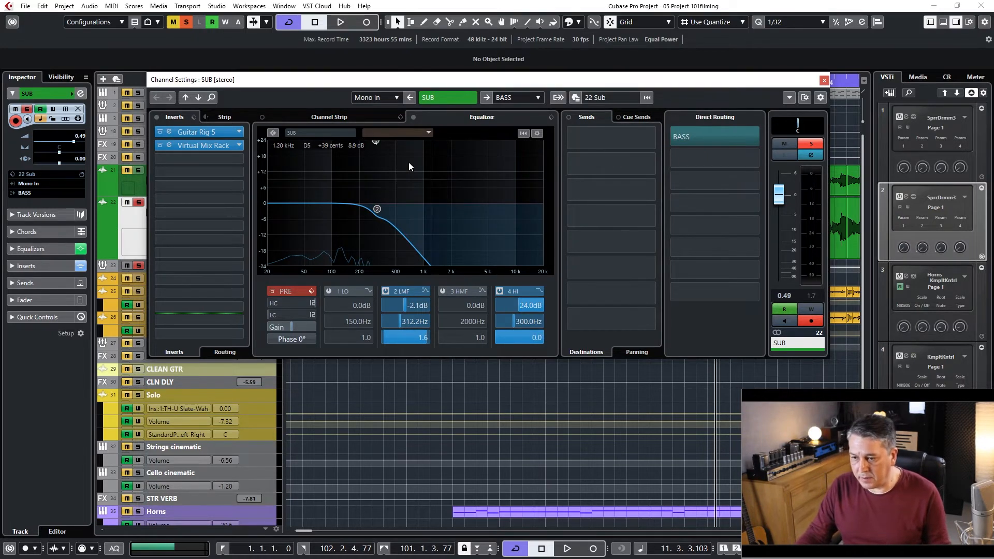
pyautogui.moveTo(345, 83); pyautogui.dragTo(319, 66)
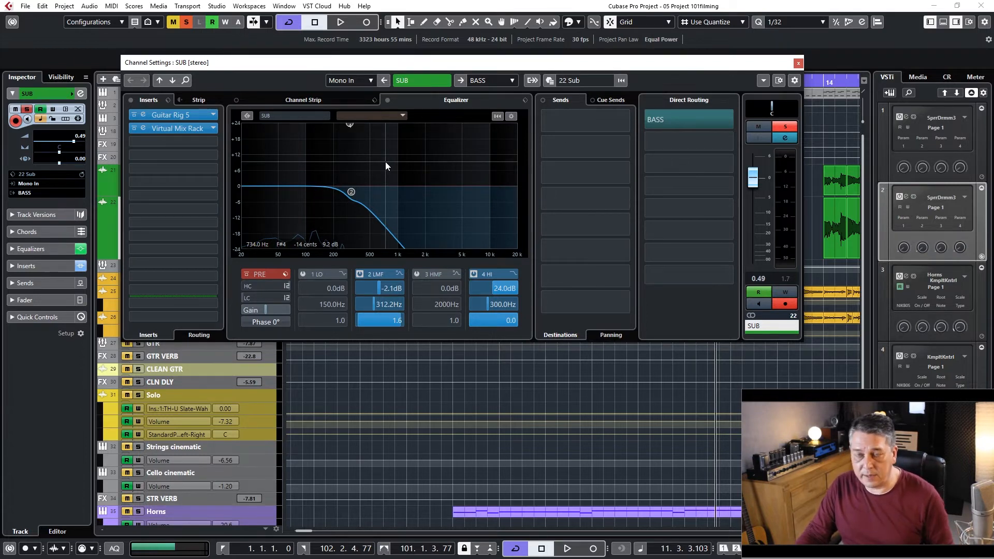
pyautogui.moveTo(352, 196)
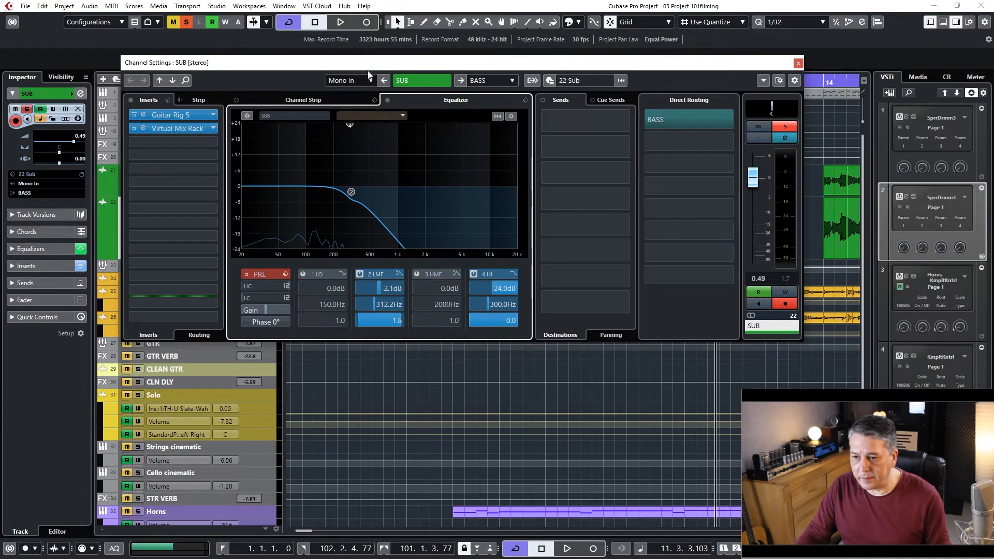
pyautogui.moveTo(366, 66); pyautogui.dragTo(342, 83)
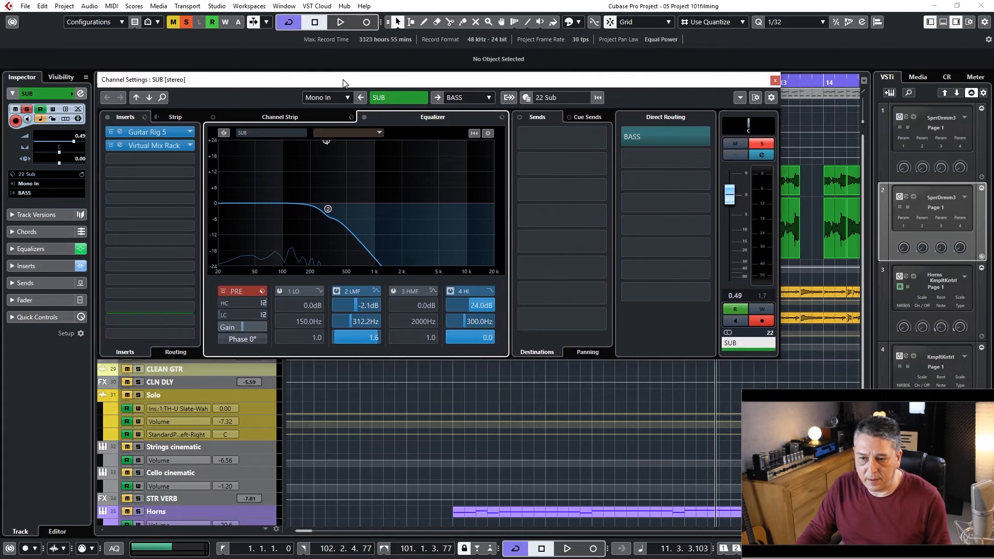
pyautogui.moveTo(489, 83); pyautogui.dragTo(480, 44)
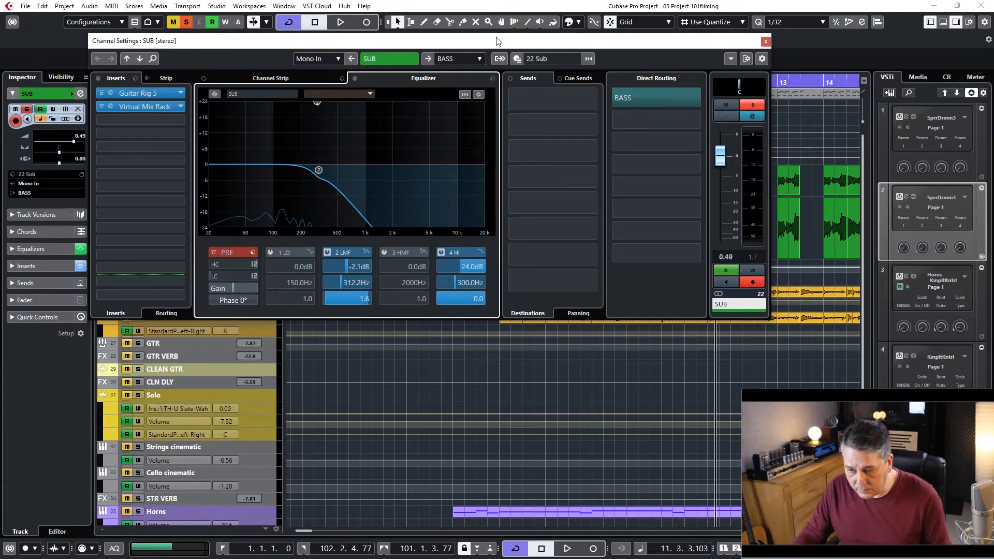
pyautogui.moveTo(455, 43); pyautogui.dragTo(489, 111)
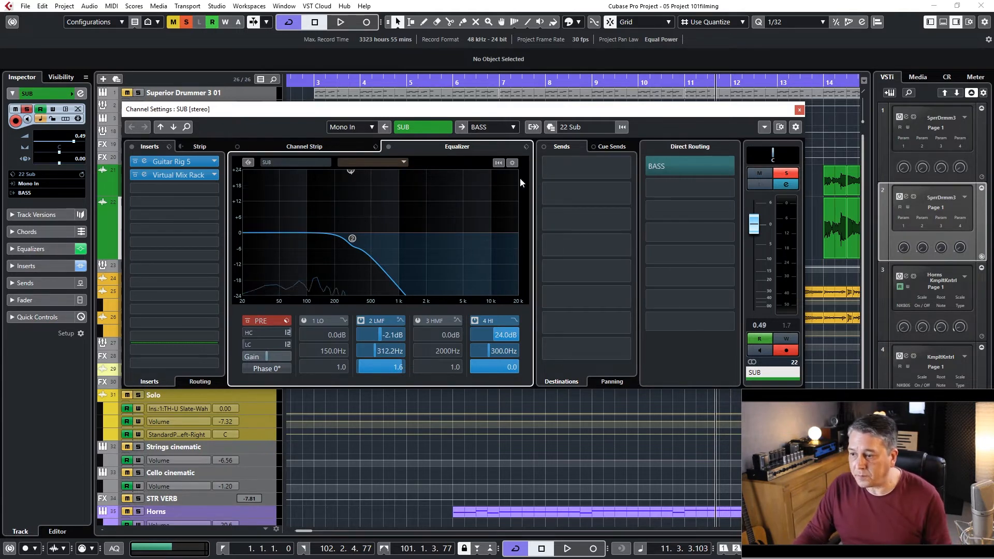
# Step: Open the SUB track's Guitar Rig 5 insert and move its window and the channel settings clear of the Bass and SUB clips
pyautogui.doubleClick(170, 163)
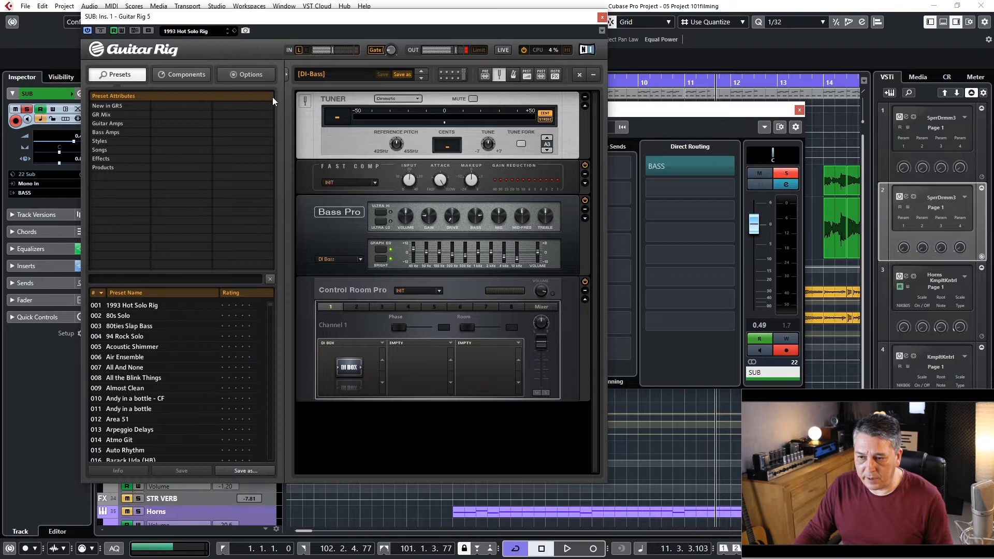
pyautogui.moveTo(341, 23); pyautogui.dragTo(552, 21)
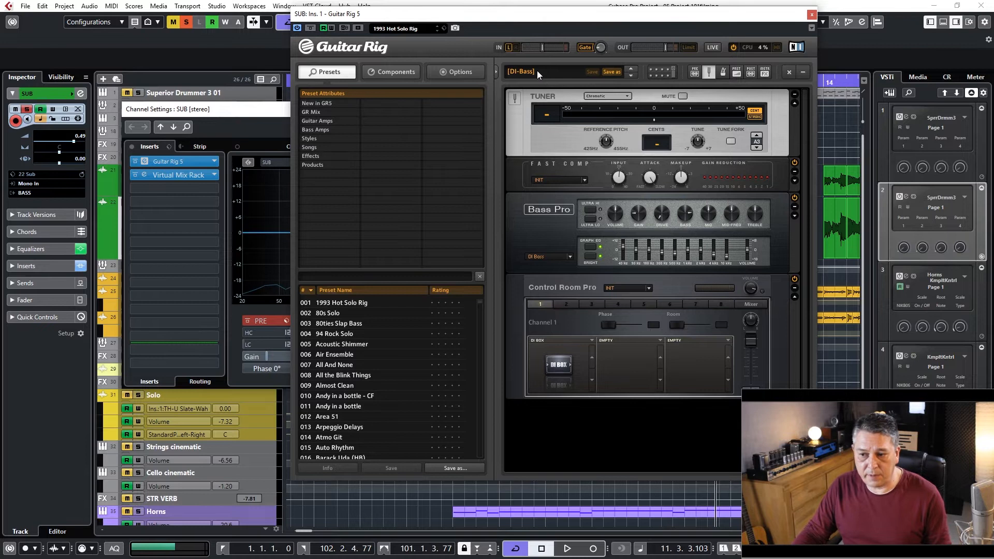
pyautogui.moveTo(571, 24); pyautogui.dragTo(536, 146)
pyautogui.click(696, 121)
pyautogui.moveTo(696, 122); pyautogui.dragTo(691, 273)
pyautogui.moveTo(714, 141); pyautogui.dragTo(703, 293)
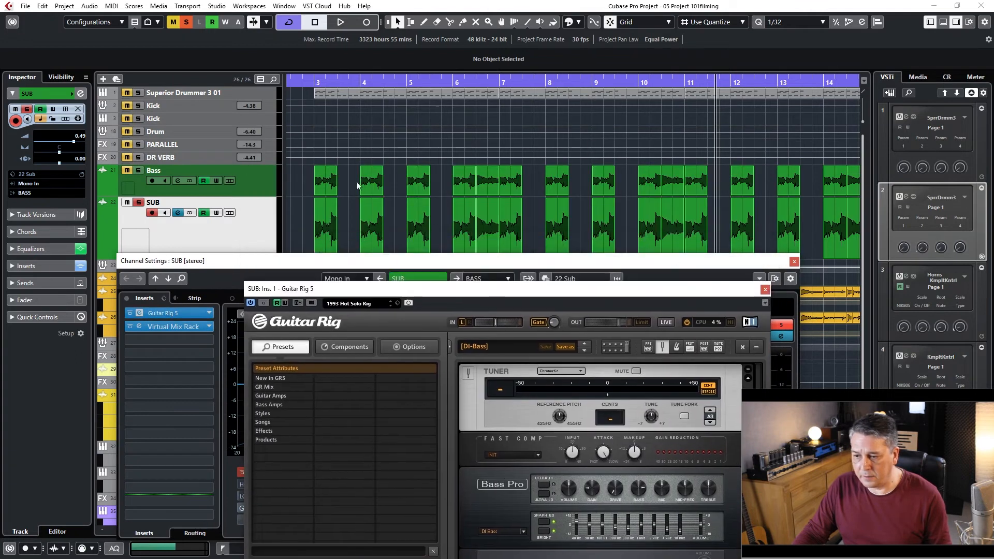
# Step: Examine the Guitar Rig DI-Bass rack with its Tuner, Fast Comp, Bass Pro and Control Room Pro modules, and close the plug-in
pyautogui.moveTo(597, 290); pyautogui.dragTo(600, 65)
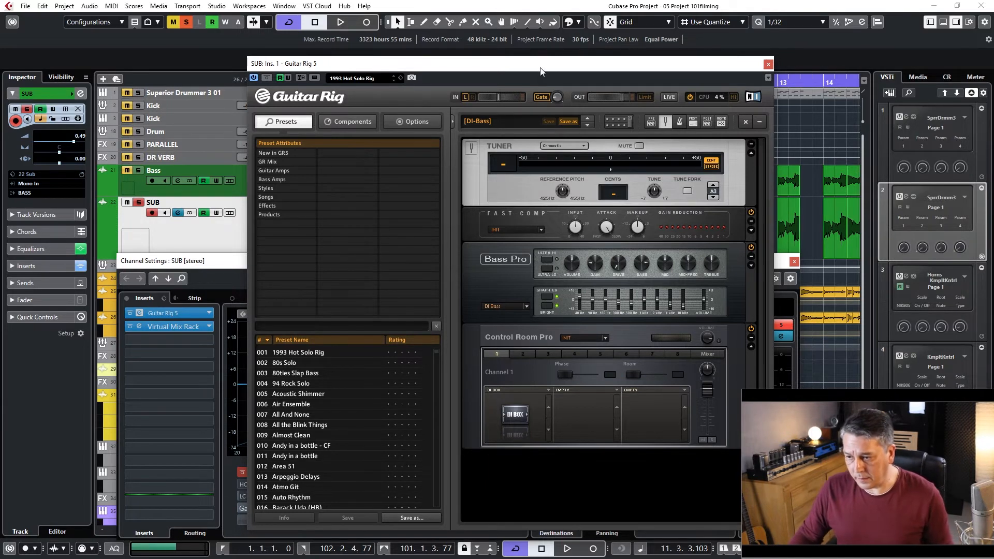
pyautogui.moveTo(544, 63); pyautogui.dragTo(488, 61)
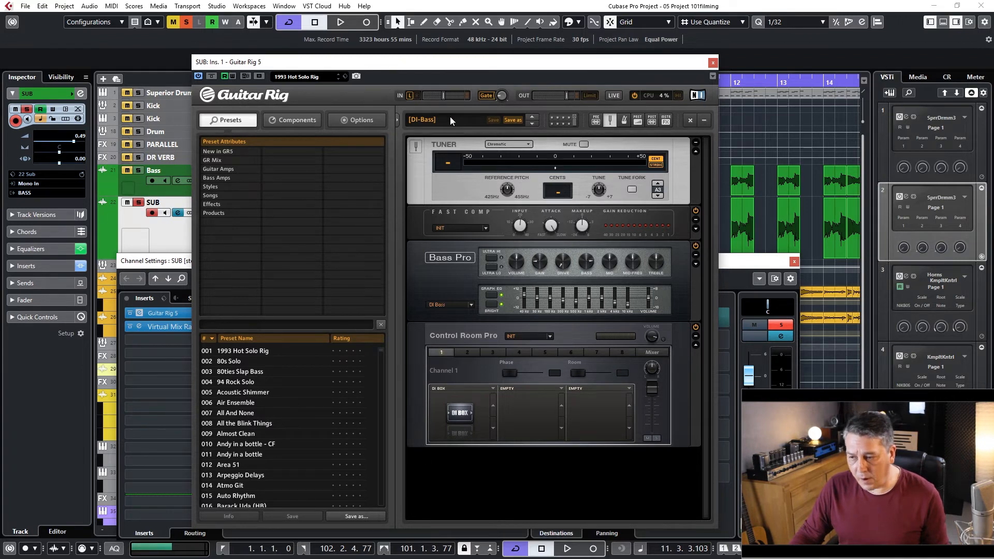
pyautogui.moveTo(445, 62); pyautogui.dragTo(445, 49)
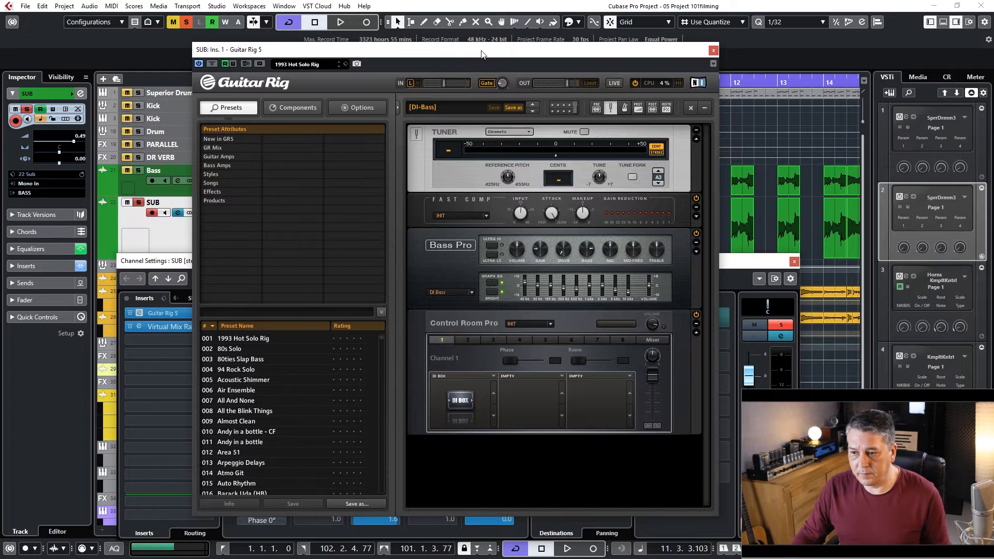
pyautogui.moveTo(482, 50); pyautogui.dragTo(485, 68)
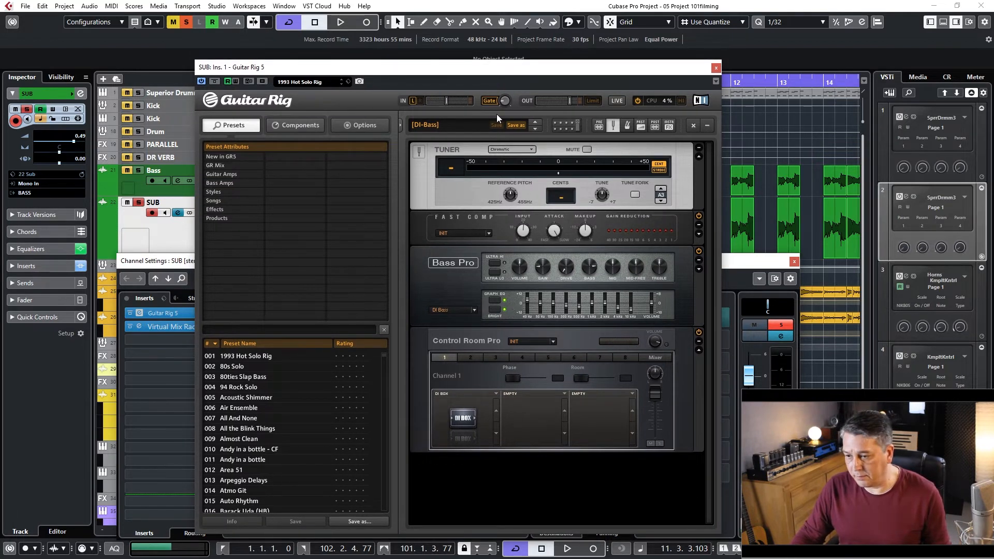
pyautogui.moveTo(465, 73); pyautogui.dragTo(465, 66)
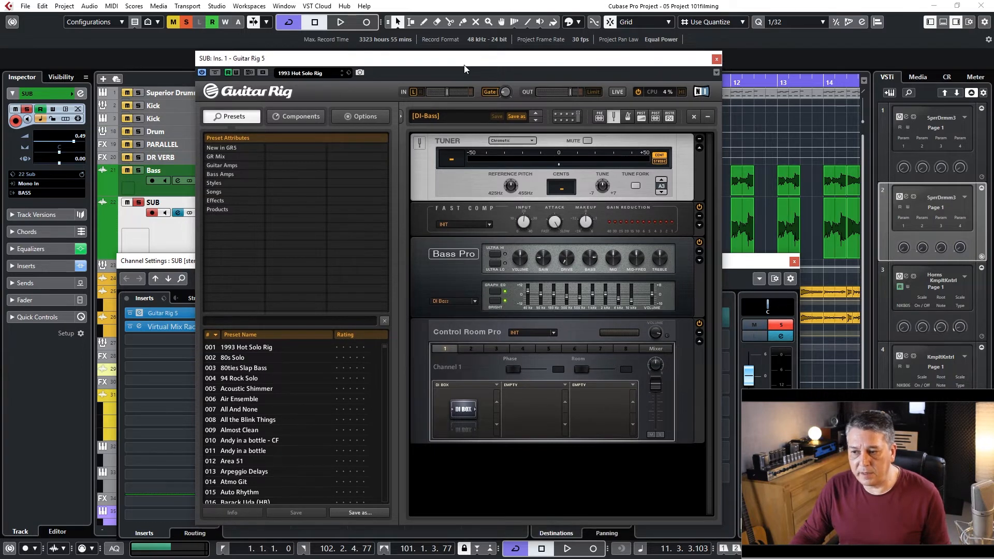
pyautogui.moveTo(506, 65); pyautogui.dragTo(485, 65)
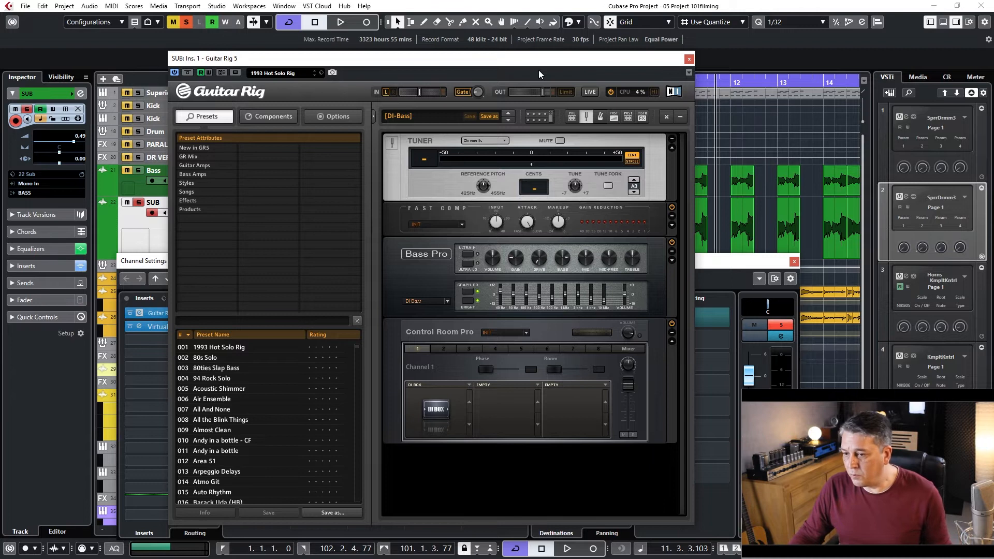
pyautogui.moveTo(572, 65); pyautogui.dragTo(578, 54)
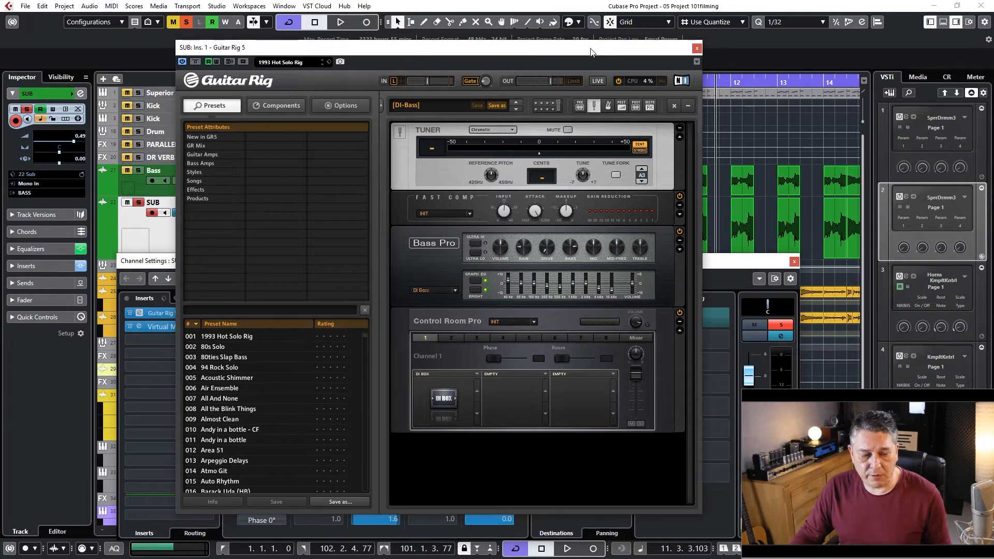
pyautogui.moveTo(592, 52); pyautogui.dragTo(599, 33)
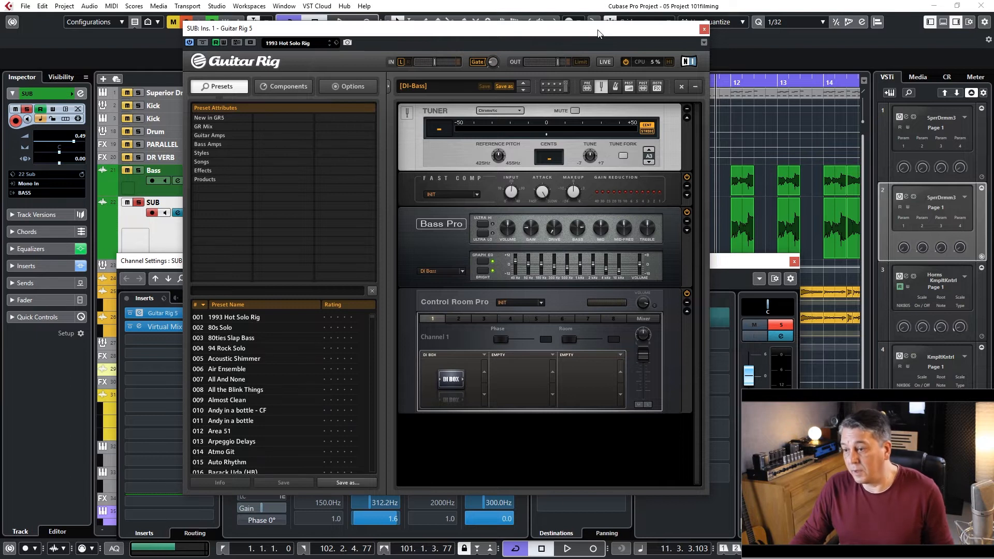
pyautogui.moveTo(598, 33); pyautogui.dragTo(618, 27)
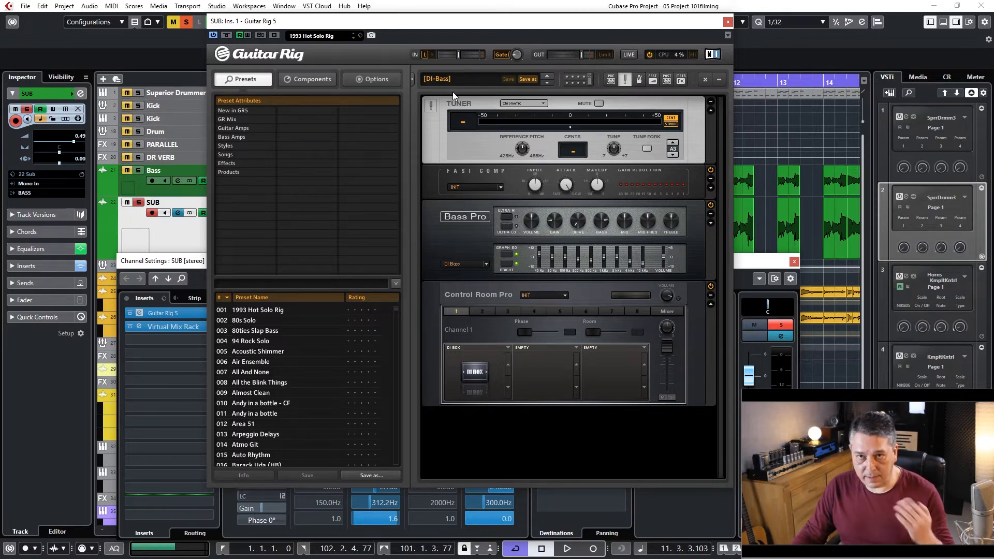
pyautogui.moveTo(441, 25); pyautogui.dragTo(407, 46)
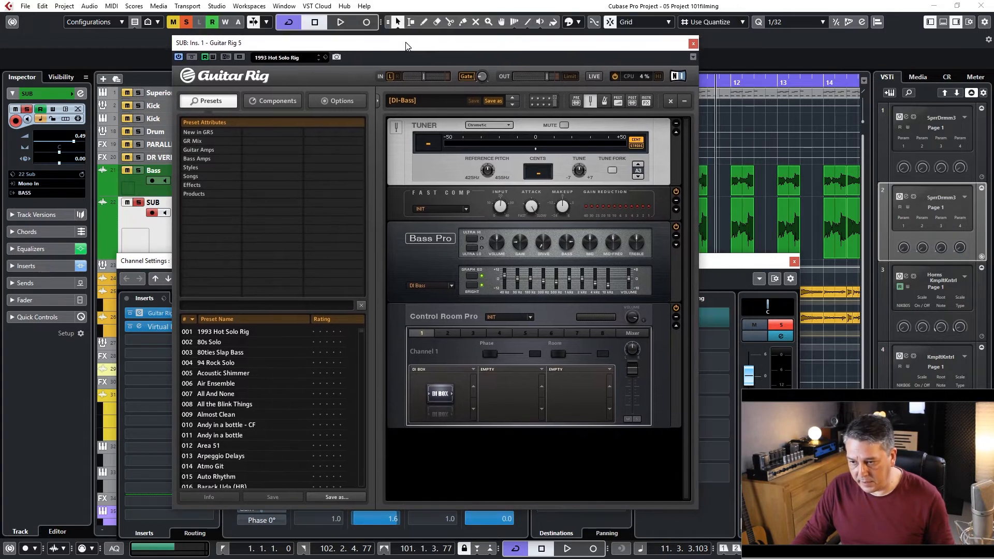
pyautogui.click(693, 43)
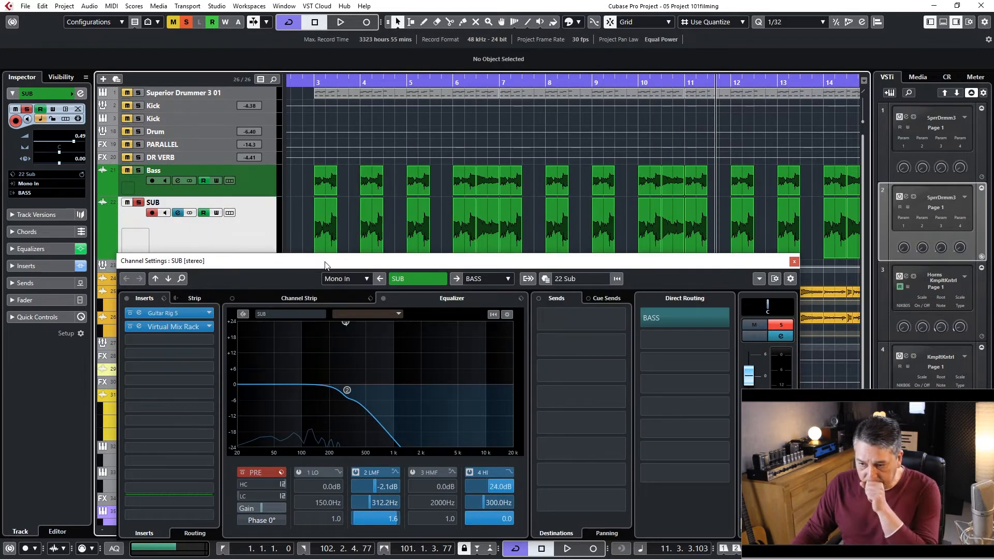
# Step: Open the SUB track's Virtual Mix Rack insert and place it beside the channel's insert list
pyautogui.moveTo(282, 260); pyautogui.dragTo(285, 100)
pyautogui.doubleClick(167, 166)
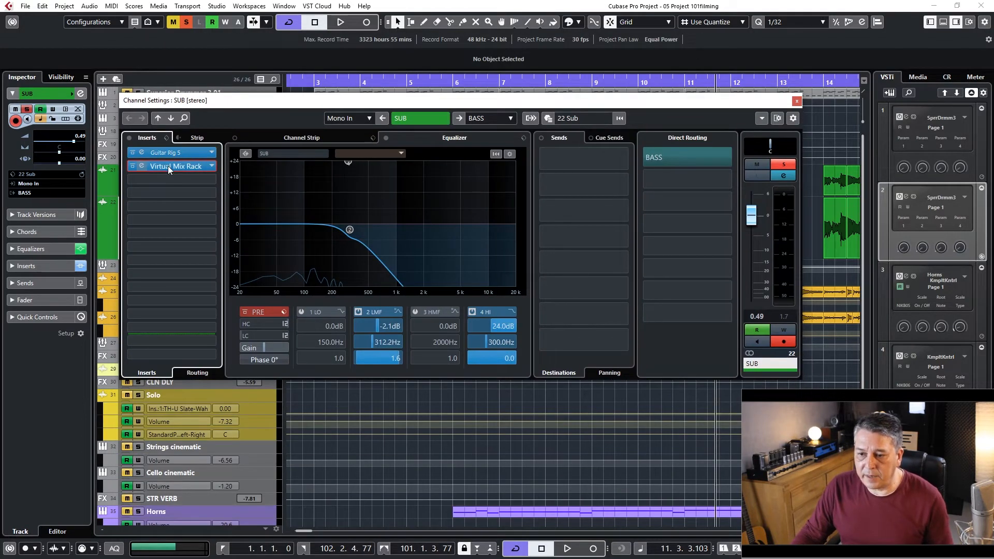
pyautogui.moveTo(543, 62); pyautogui.dragTo(405, 75)
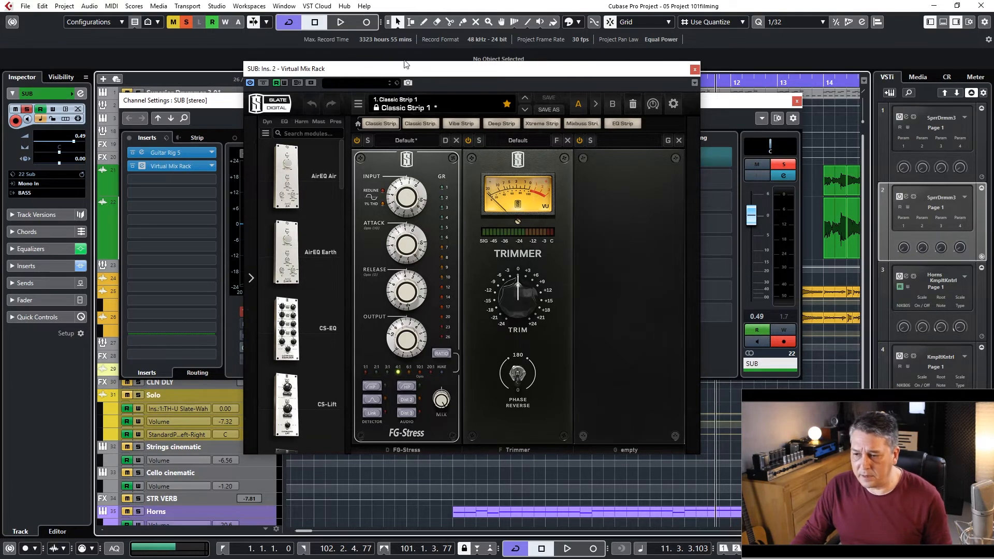
# Step: Play the SUB from bar 3 while watching the equalizer spectrum and the FG-Stress gain reduction, and stop playback
pyautogui.moveTo(403, 68); pyautogui.dragTo(400, 124)
pyautogui.moveTo(334, 100); pyautogui.dragTo(326, 126)
pyautogui.click(326, 81)
pyautogui.press('space')
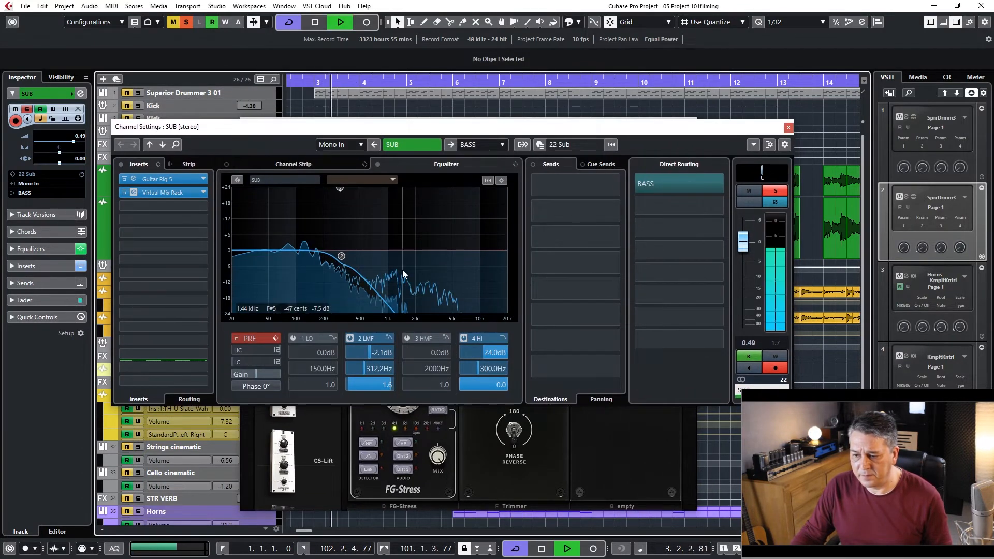
pyautogui.click(603, 493)
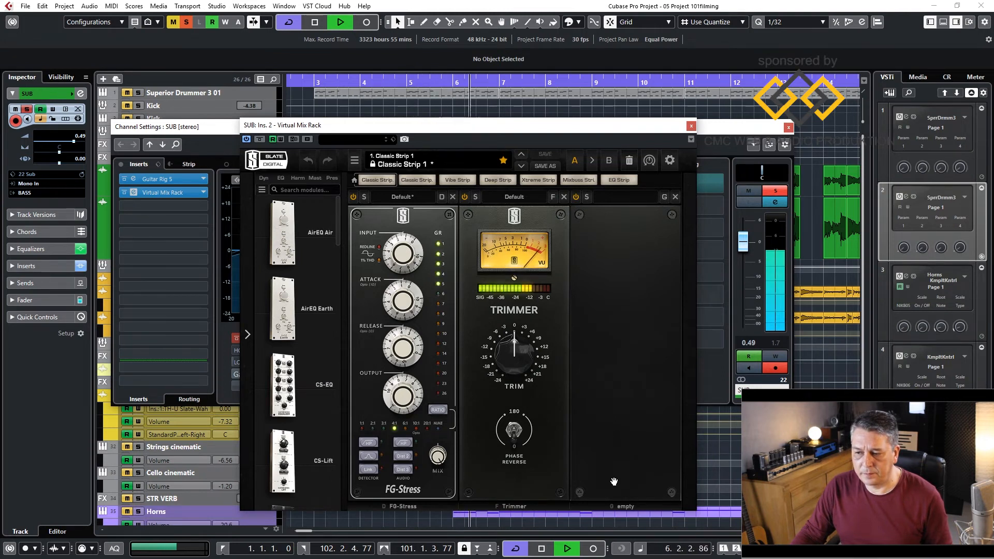
pyautogui.press('space')
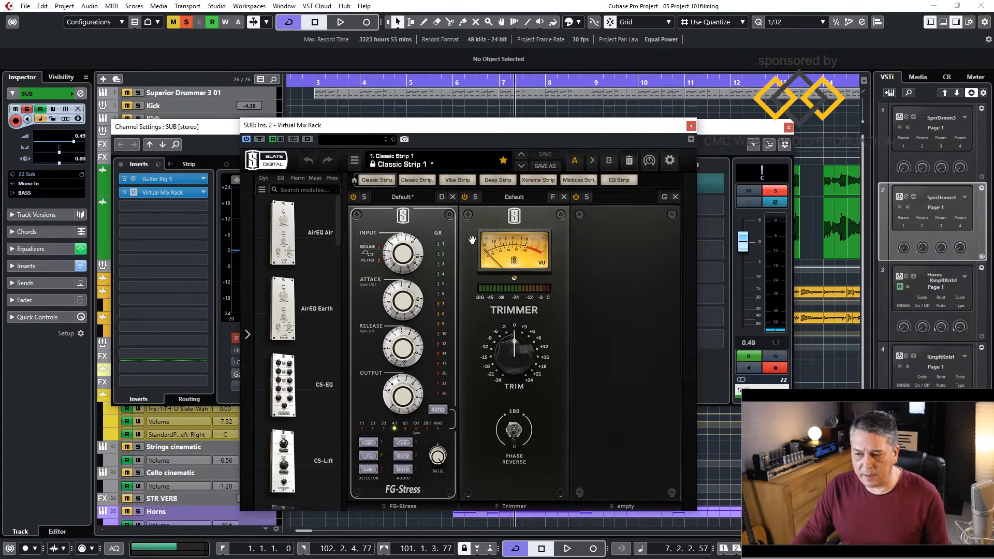
# Step: Review the FG-Stress compressor and Trimmer modules, and close Virtual Mix Rack and the SUB channel settings
pyautogui.moveTo(409, 306)
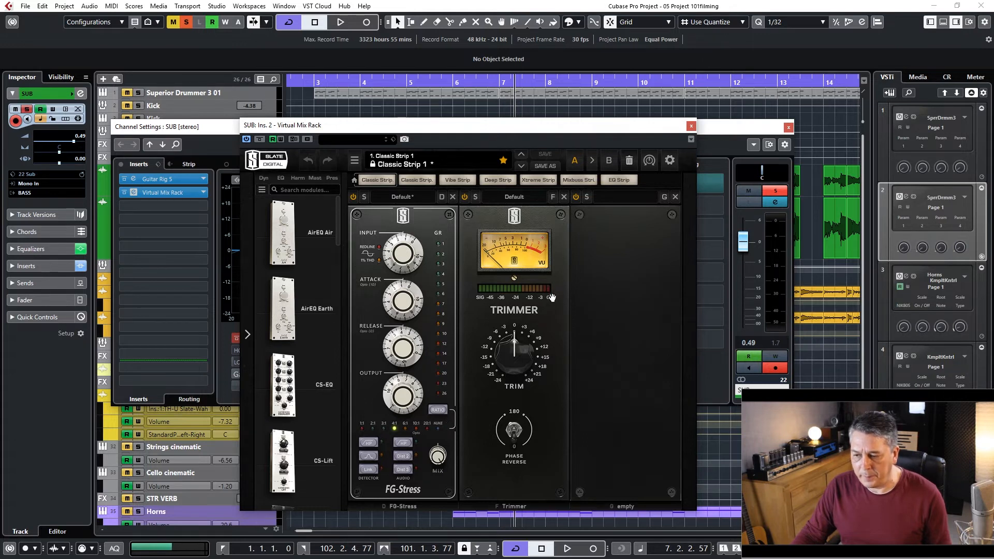
pyautogui.click(691, 127)
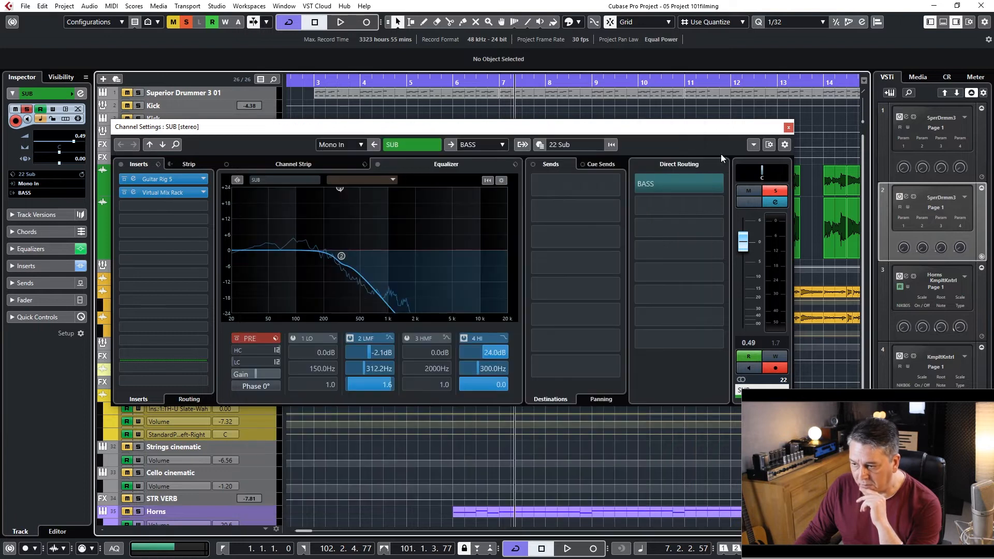
pyautogui.click(787, 128)
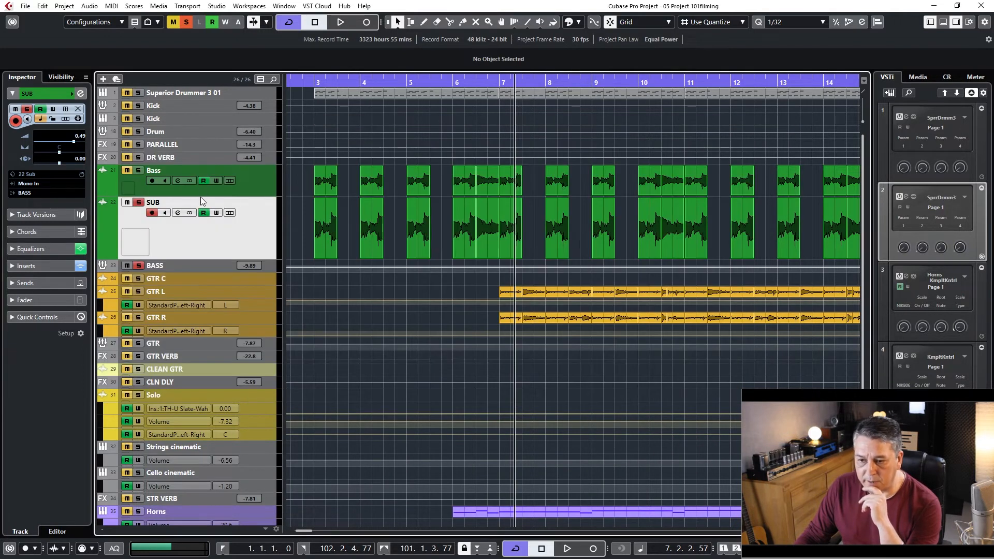
# Step: Make the Bass track taller, check the Bass channel's inserts and equalizer, and close its channel settings
pyautogui.click(221, 191)
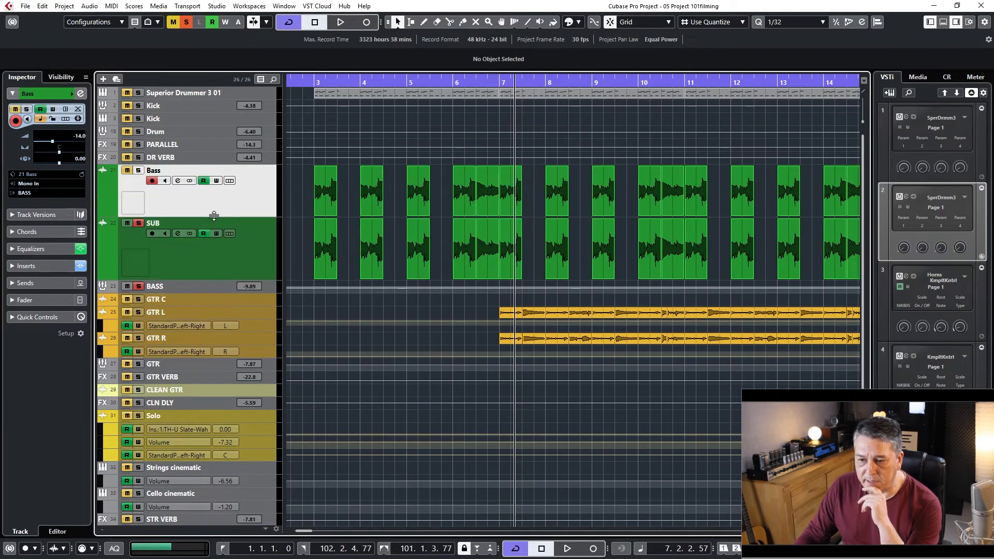
pyautogui.click(255, 257)
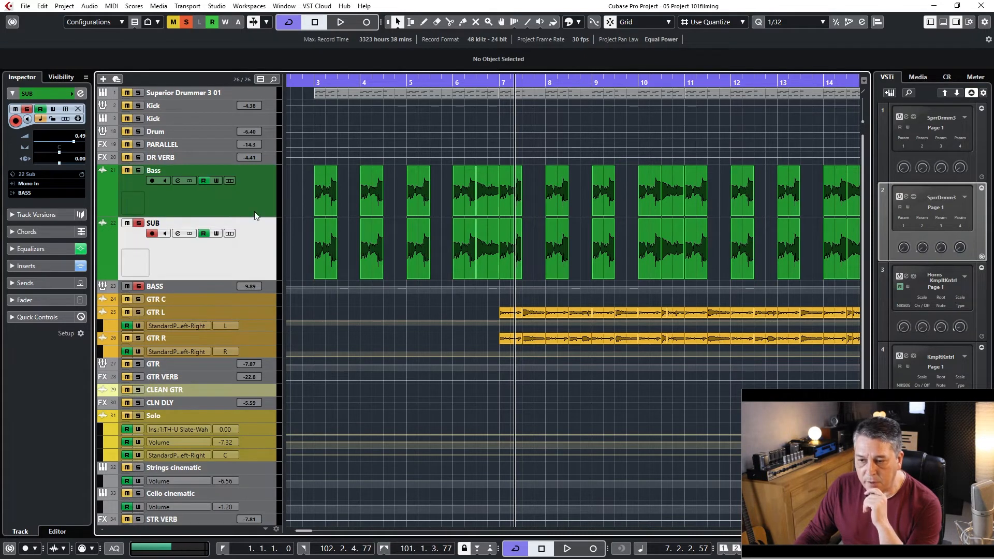
pyautogui.click(231, 200)
pyautogui.click(177, 180)
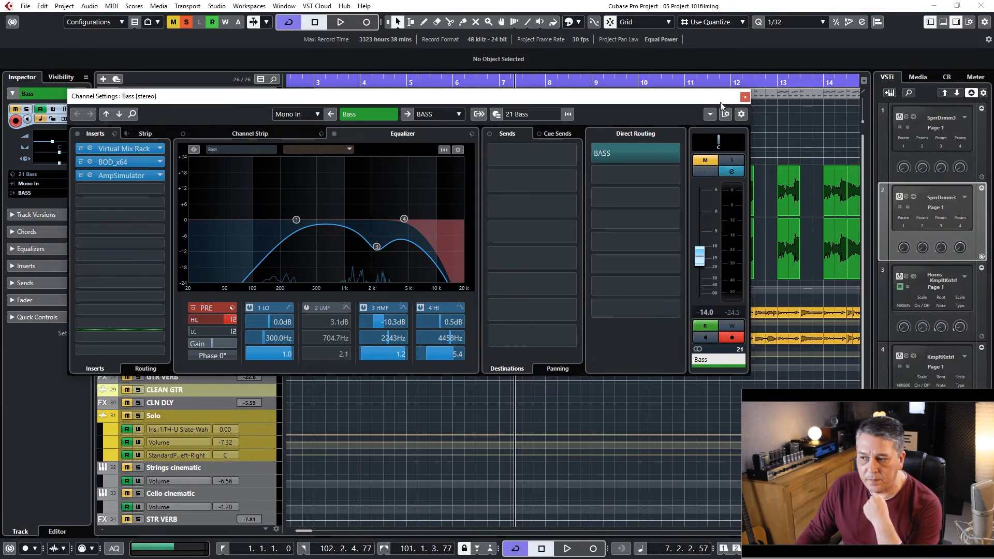
pyautogui.click(745, 98)
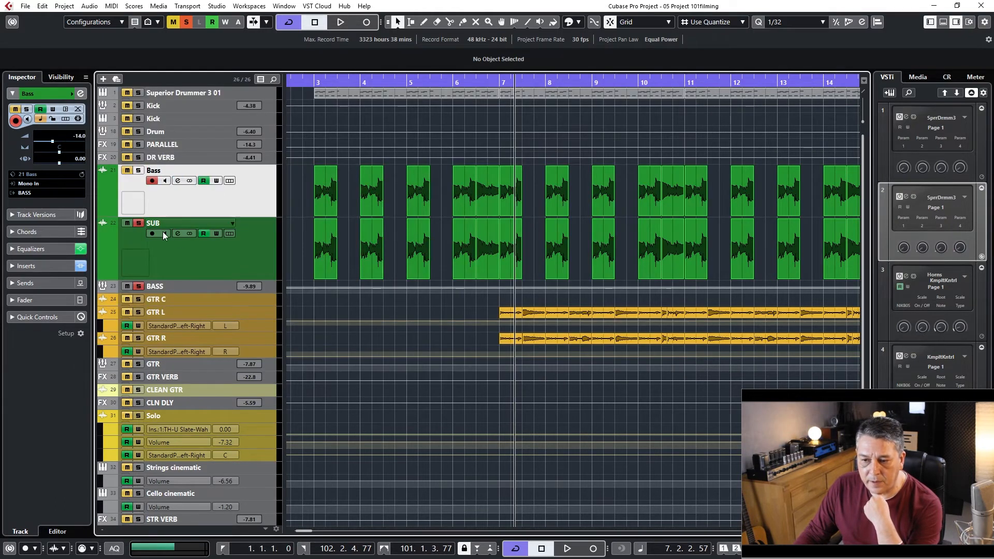
# Step: Make the BASS group track taller, glance over its channel settings, and close them
pyautogui.click(185, 285)
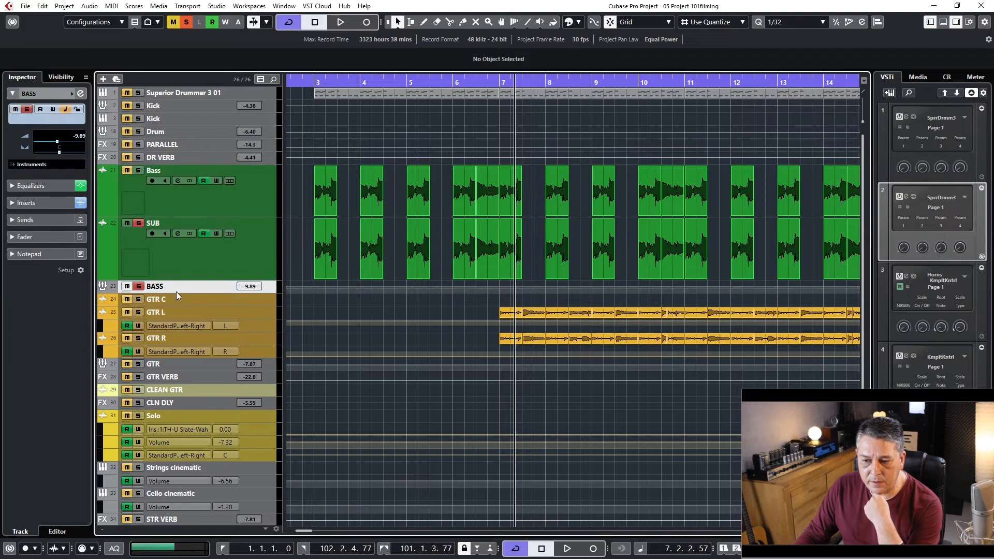
pyautogui.moveTo(165, 293); pyautogui.dragTo(163, 363)
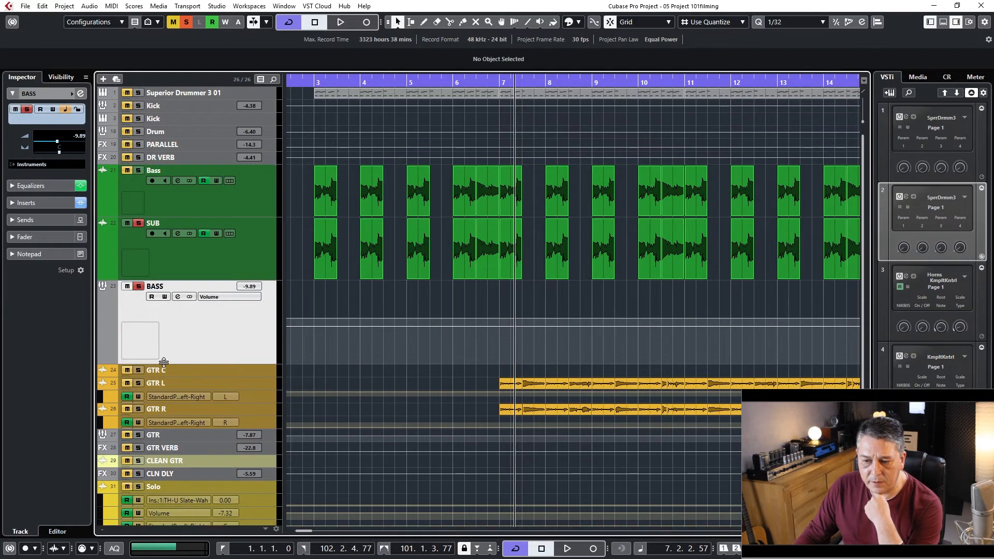
pyautogui.click(176, 299)
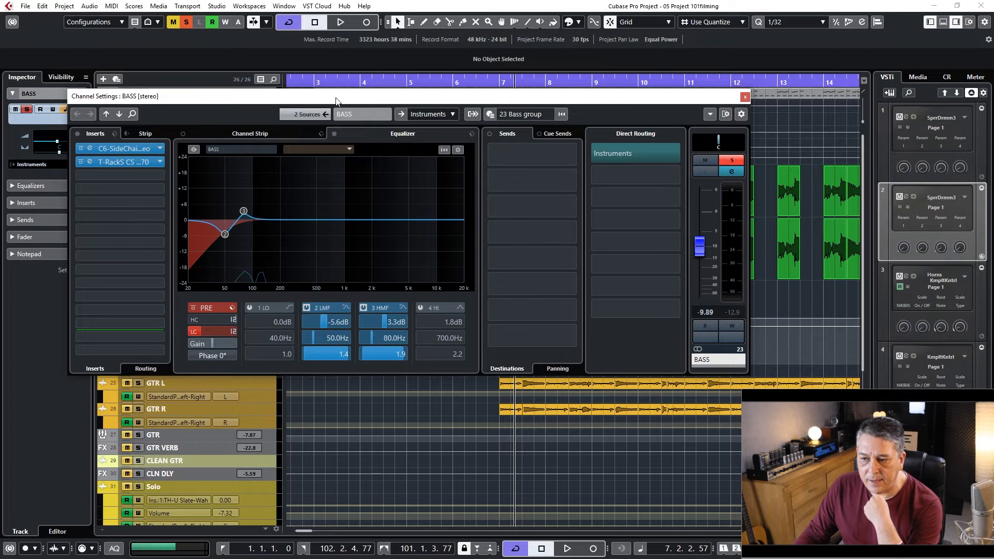
pyautogui.moveTo(336, 100); pyautogui.dragTo(380, 103)
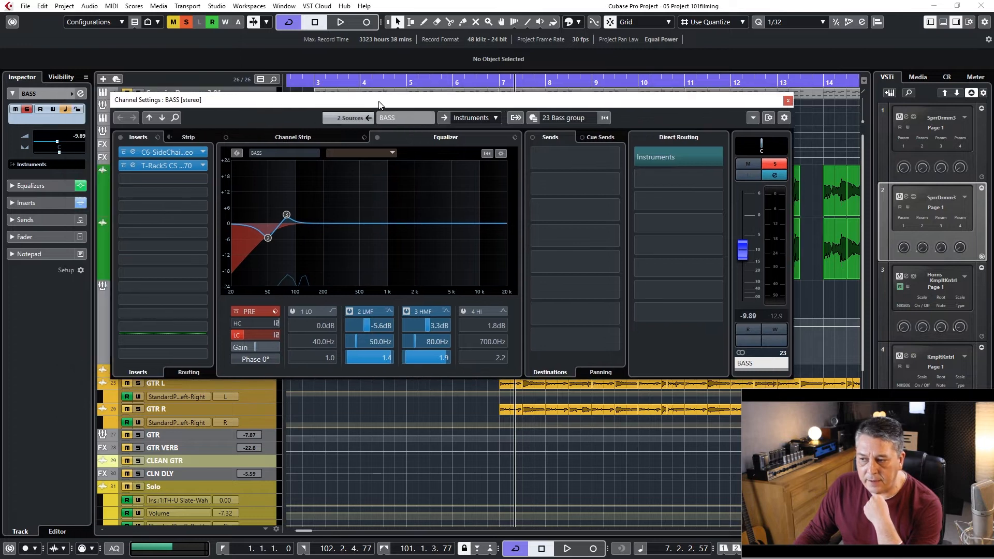
pyautogui.click(788, 101)
# Step: Check the SUB channel's equalizer and close it, and examine the BASS group's equalizer curve in its channel settings
pyautogui.click(178, 234)
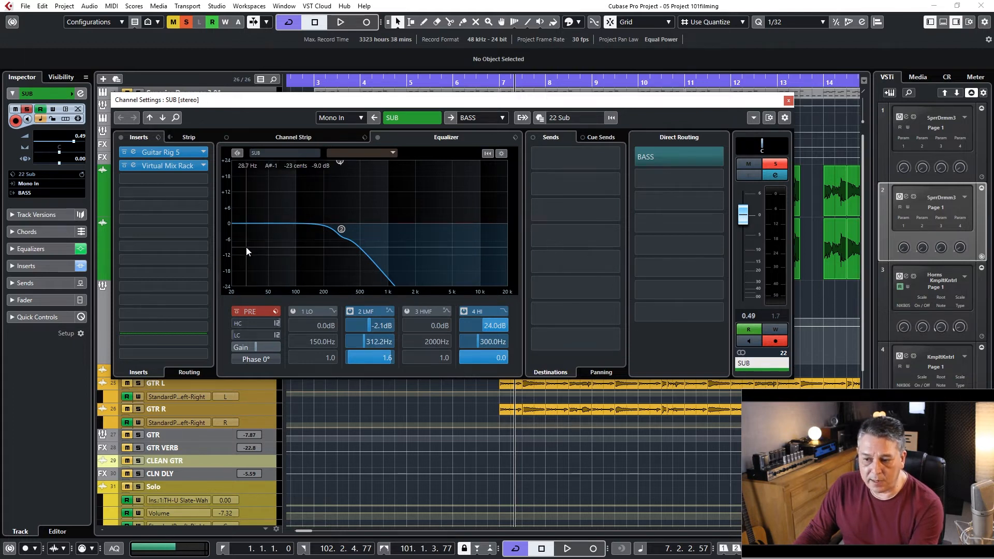
pyautogui.click(788, 100)
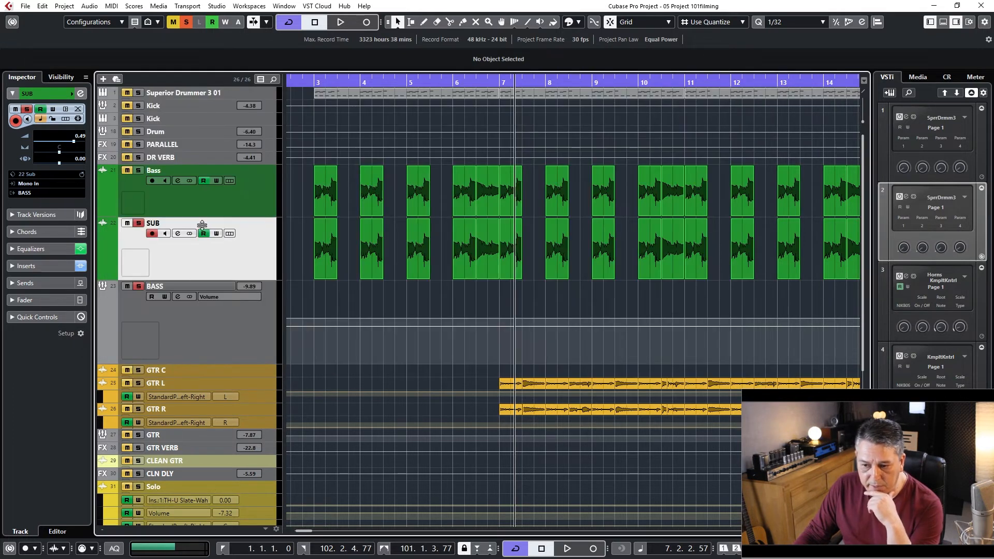
pyautogui.click(165, 312)
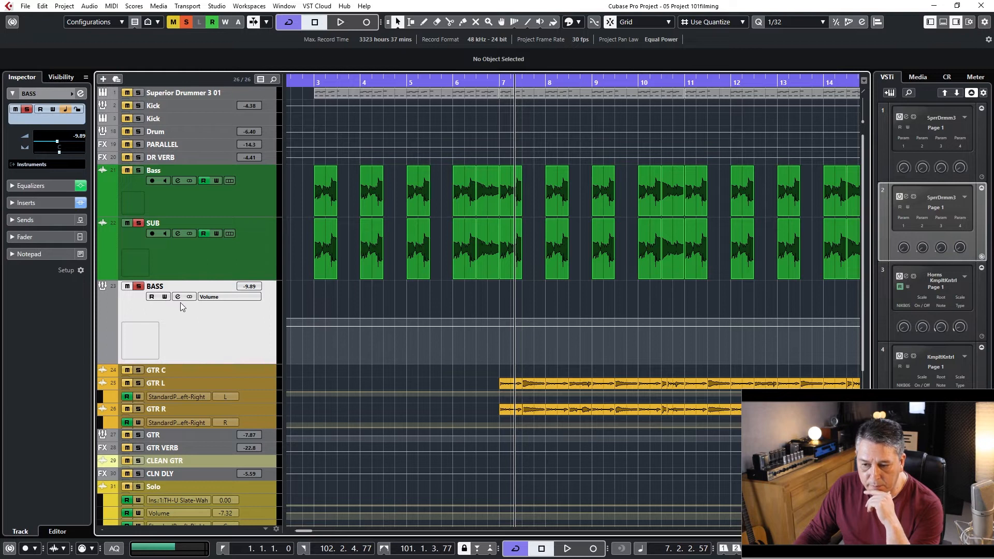
pyautogui.click(179, 297)
pyautogui.moveTo(305, 100); pyautogui.dragTo(377, 107)
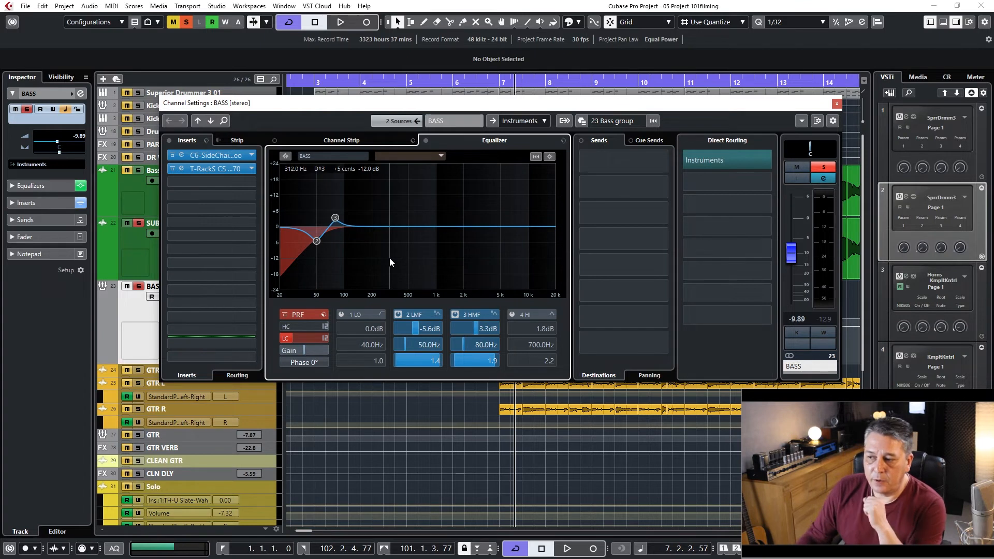
pyautogui.click(713, 204)
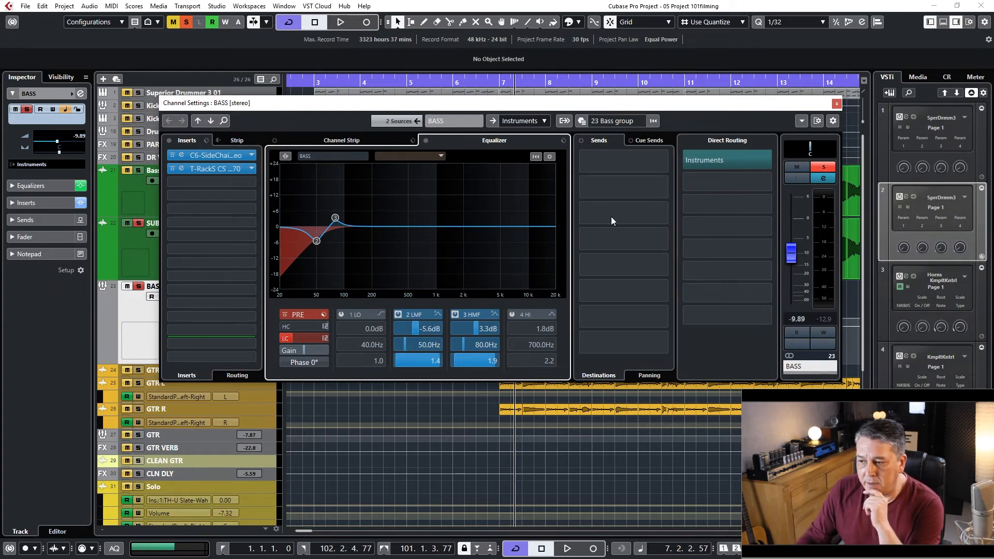
# Step: Open the BASS group's C6-SideChain insert and locate the Bass A factory preset among its bass presets
pyautogui.doubleClick(211, 156)
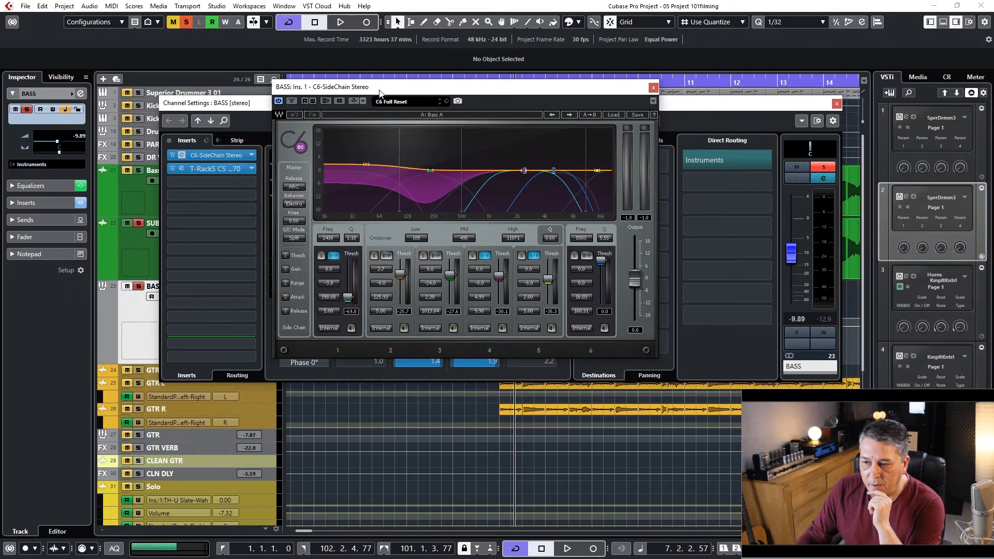
pyautogui.moveTo(380, 92); pyautogui.dragTo(297, 136)
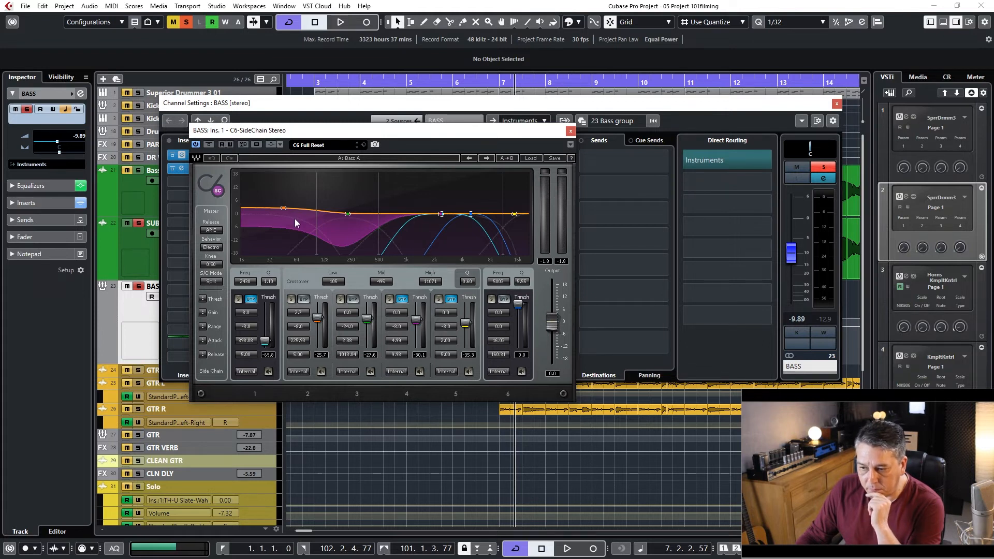
pyautogui.moveTo(485, 130); pyautogui.dragTo(458, 60)
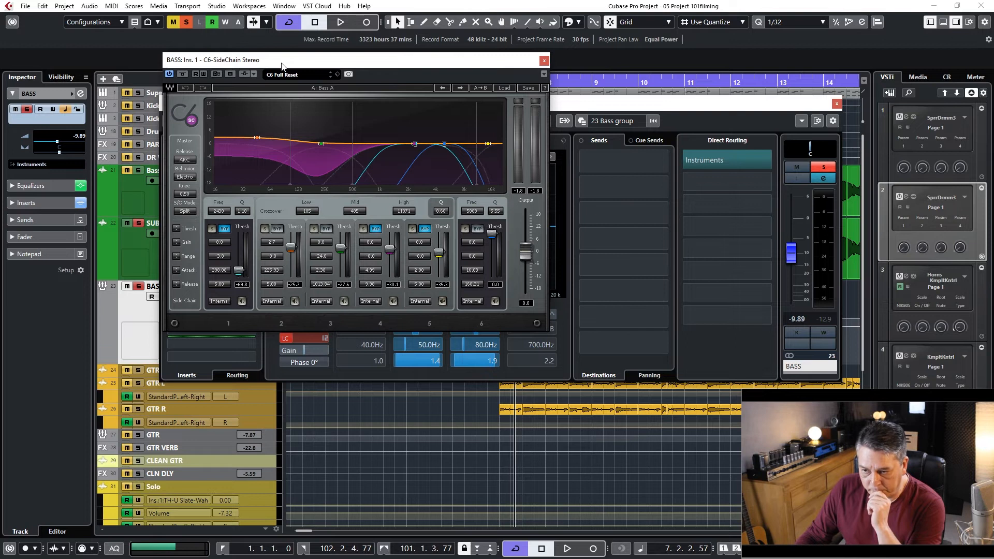
pyautogui.click(504, 87)
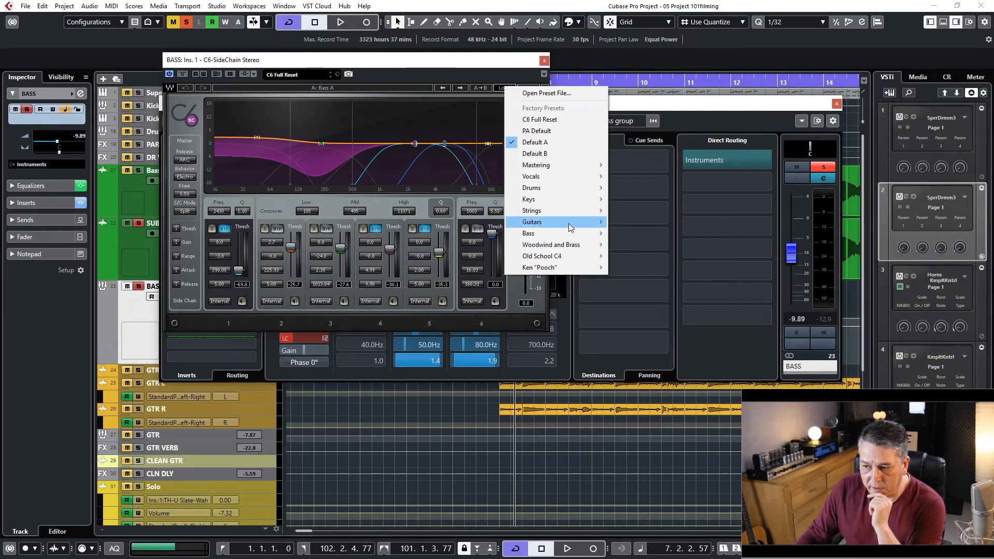
pyautogui.moveTo(578, 234)
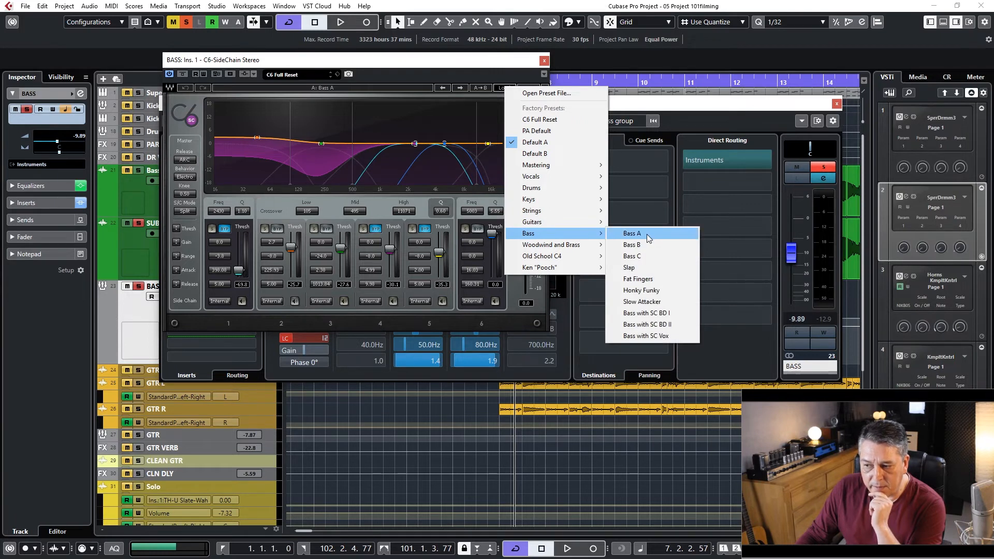
pyautogui.click(648, 234)
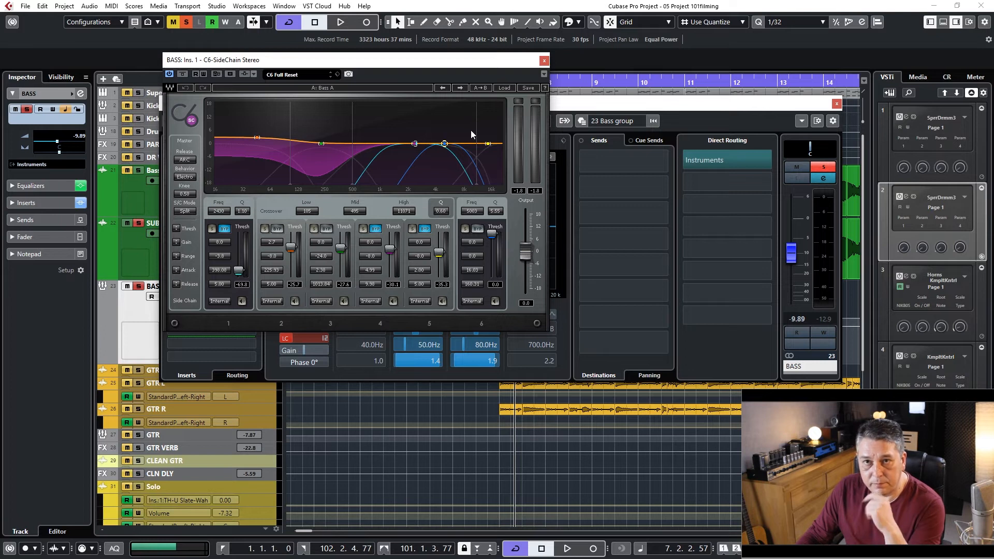
# Step: Examine the C6-SideChain bands and gain reduction curve, closing the BASS channel settings and the plug-in
pyautogui.click(321, 144)
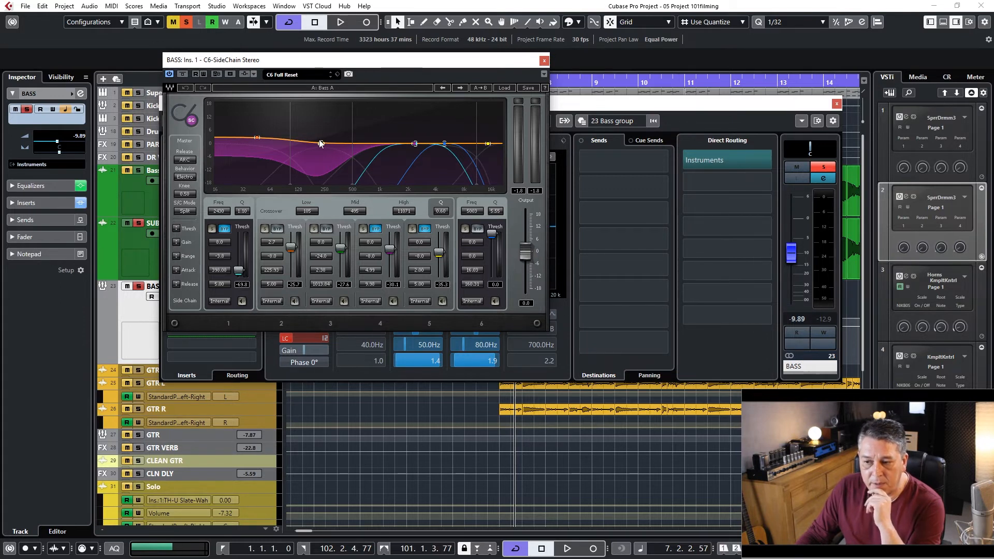
pyautogui.moveTo(326, 56); pyautogui.dragTo(344, 169)
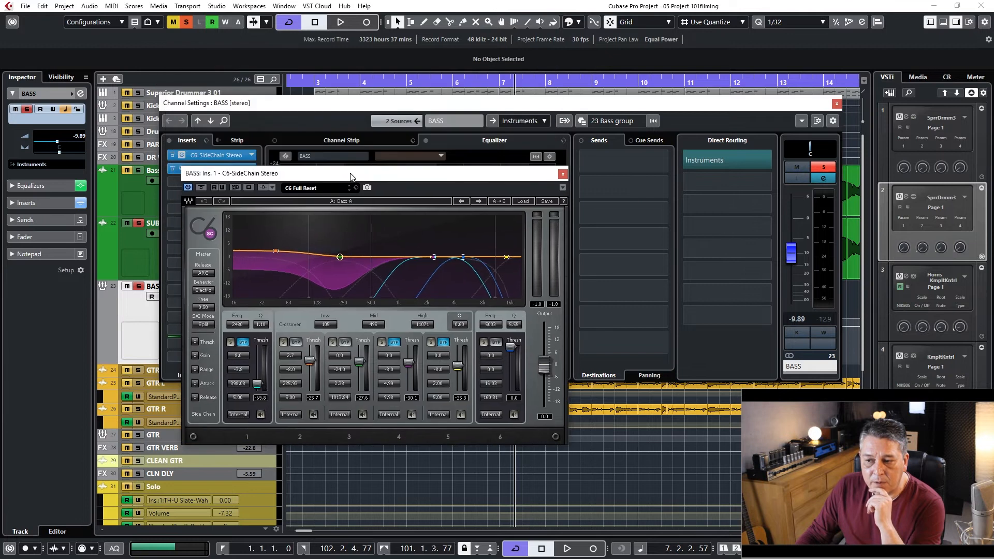
pyautogui.click(358, 105)
pyautogui.moveTo(357, 105); pyautogui.dragTo(316, 171)
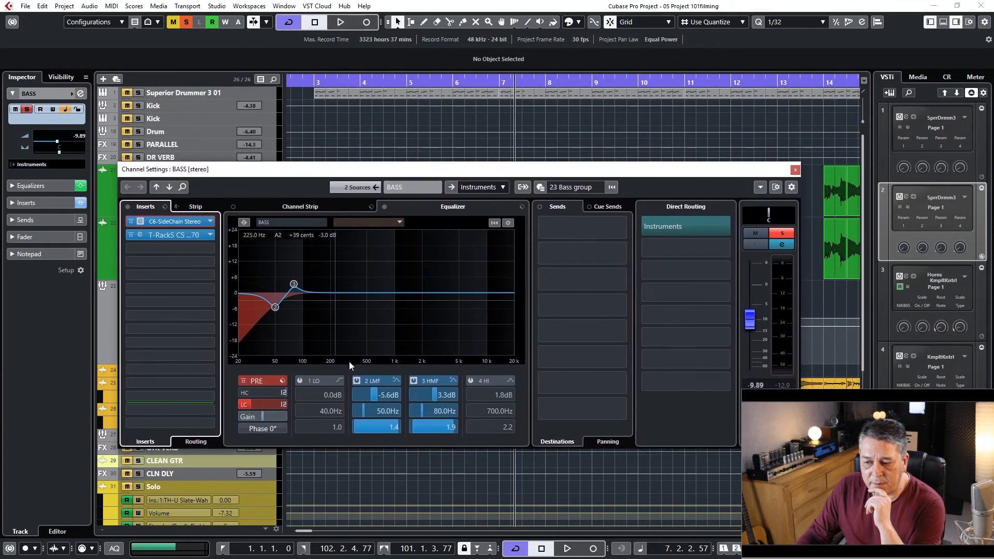
pyautogui.click(796, 170)
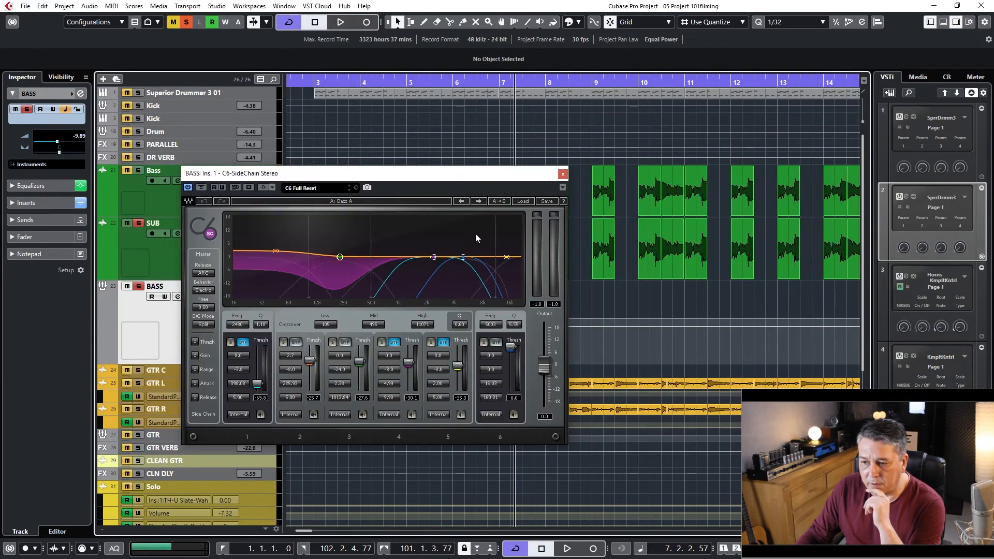
pyautogui.moveTo(399, 179); pyautogui.dragTo(429, 176)
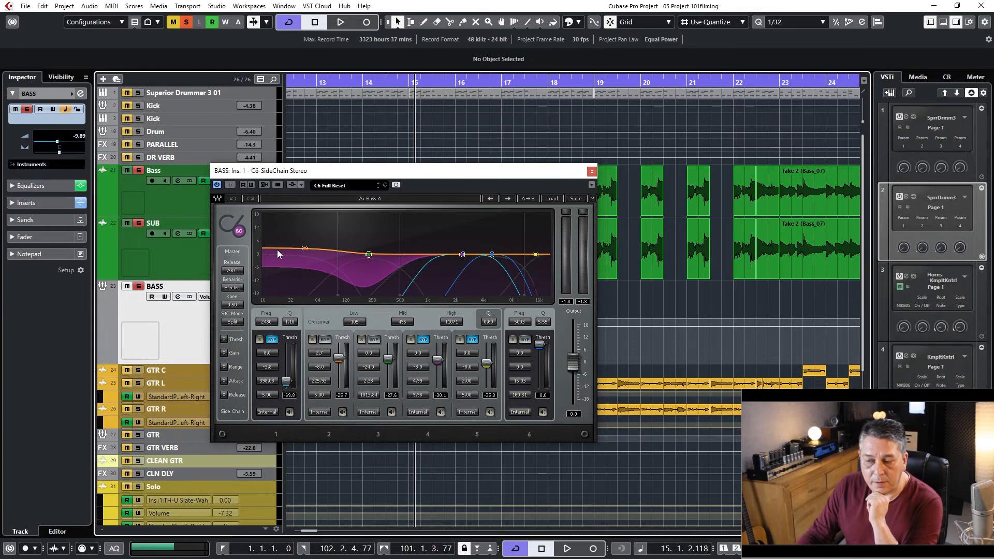
pyautogui.click(592, 171)
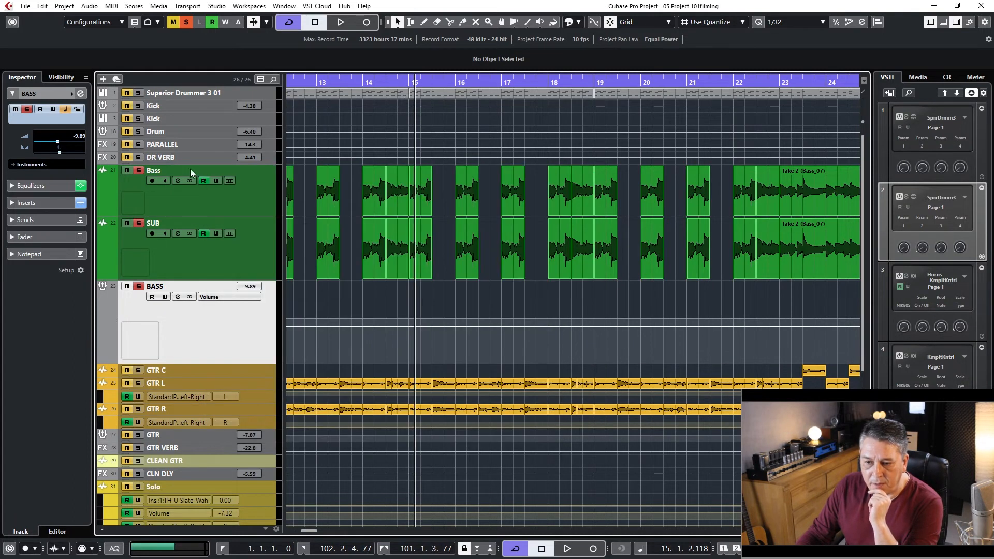
# Step: Open the BASS group's T-RackS CS Vint Comp 670 insert and place it over the channel settings for inspection
pyautogui.click(178, 297)
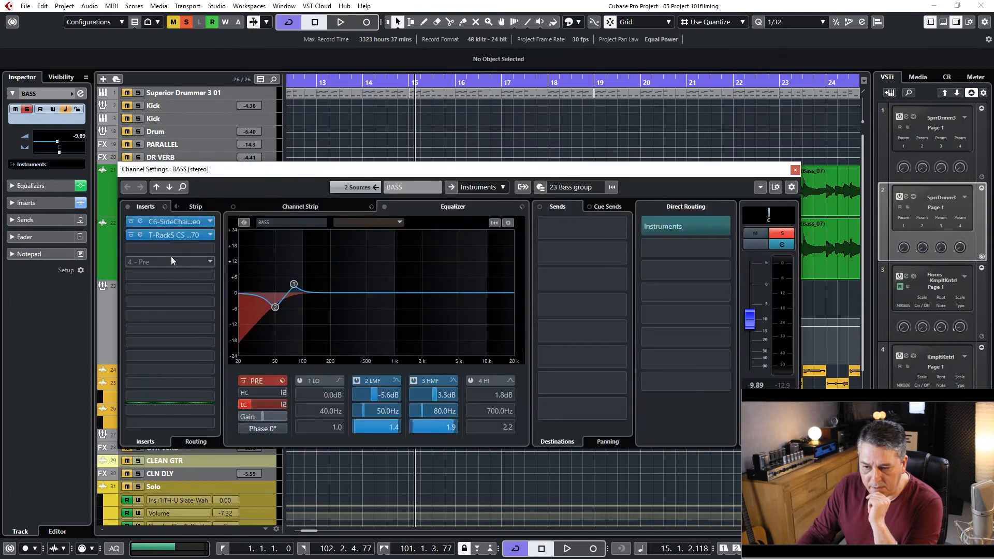
pyautogui.click(163, 235)
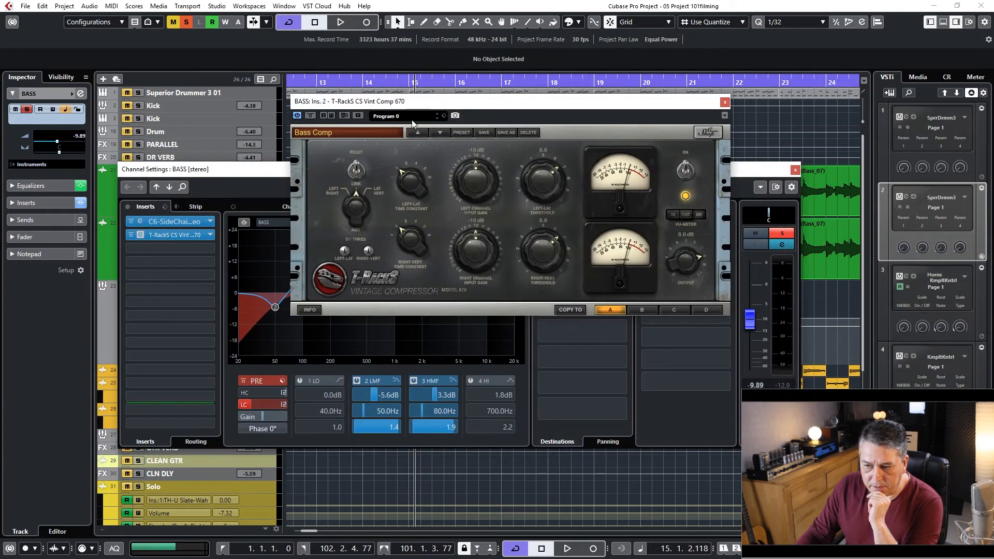
pyautogui.moveTo(469, 112); pyautogui.dragTo(374, 154)
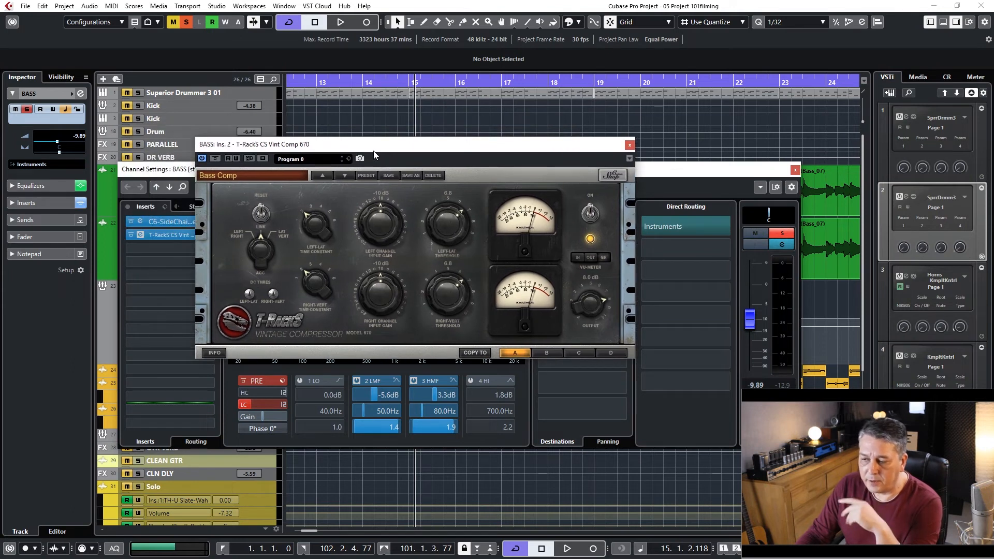
pyautogui.moveTo(492, 151); pyautogui.dragTo(496, 143)
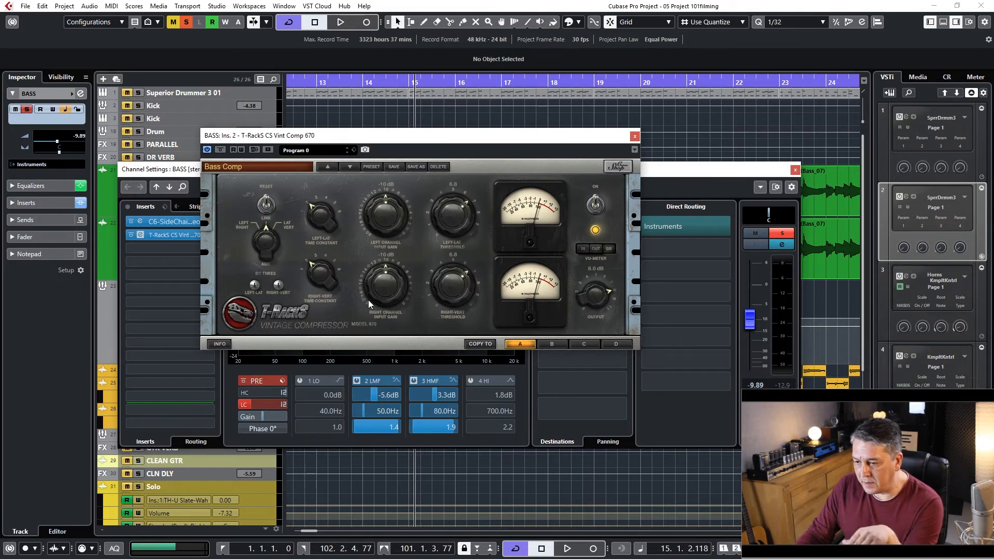
pyautogui.moveTo(462, 134); pyautogui.dragTo(465, 112)
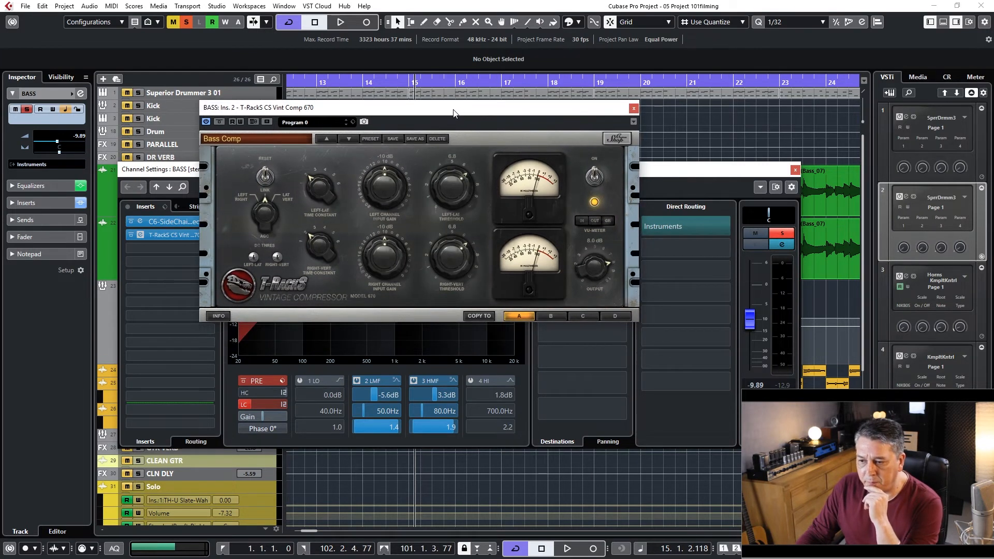
# Step: Look through the Vint Comp 670 preset list without changing the Bass Comp preset, and close the plug-in
pyautogui.click(249, 138)
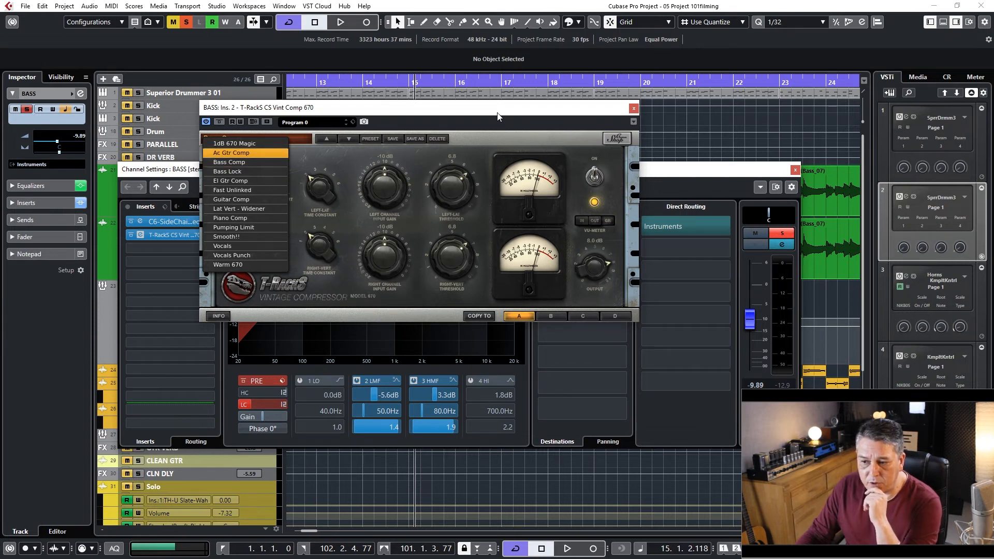
pyautogui.click(496, 135)
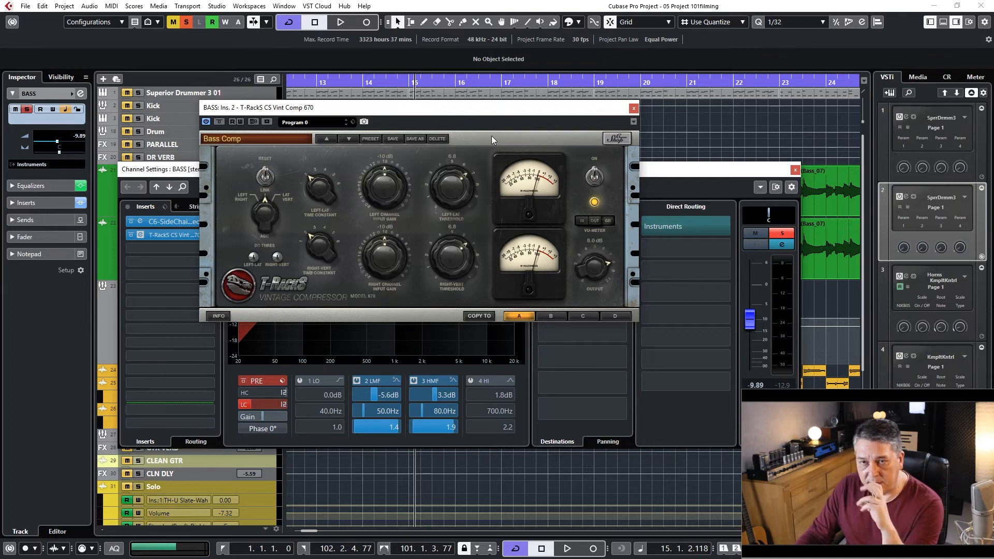
pyautogui.click(634, 108)
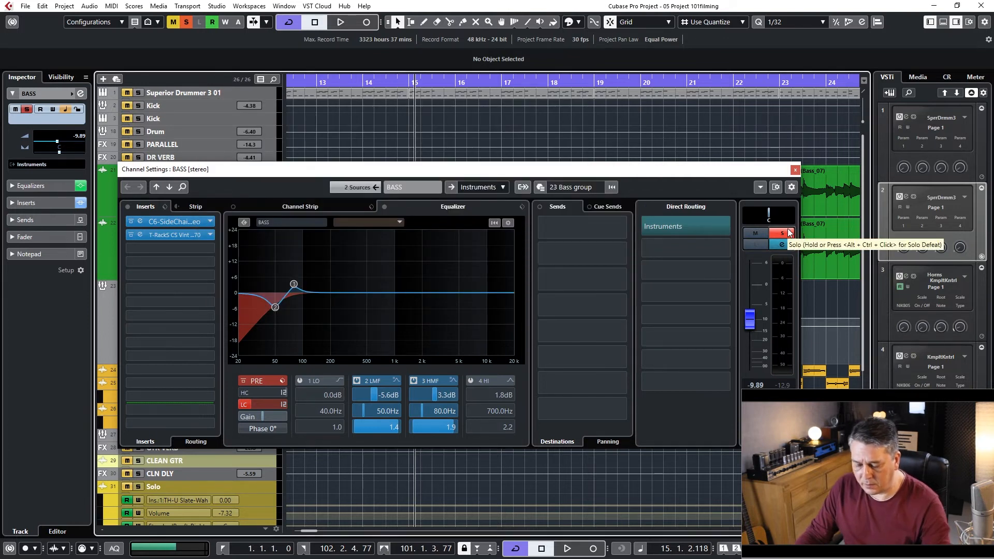
# Step: Play the BASS group from around bar 6 while watching its equalizer spectrum
pyautogui.hscroll(-5, 324, 110)
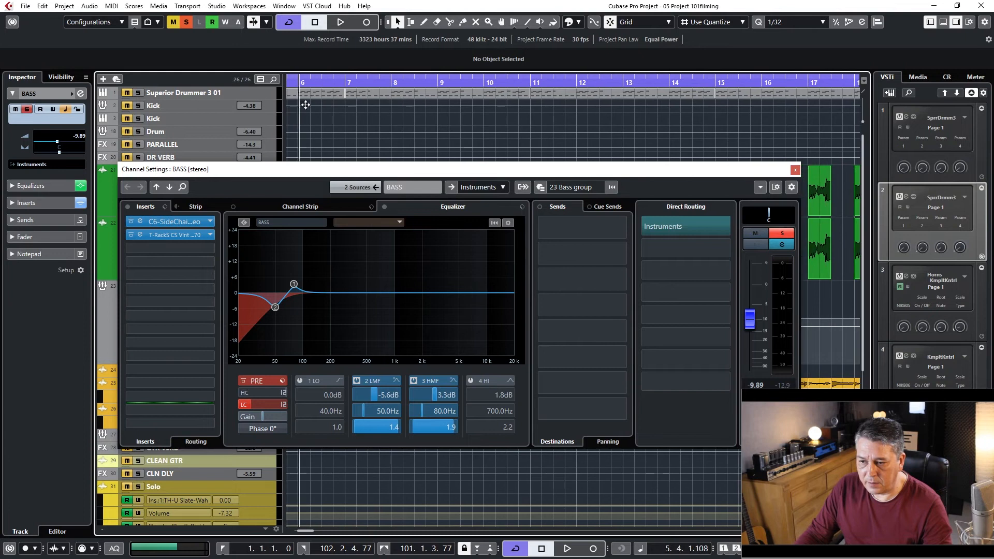
pyautogui.click(325, 110)
pyautogui.press('space')
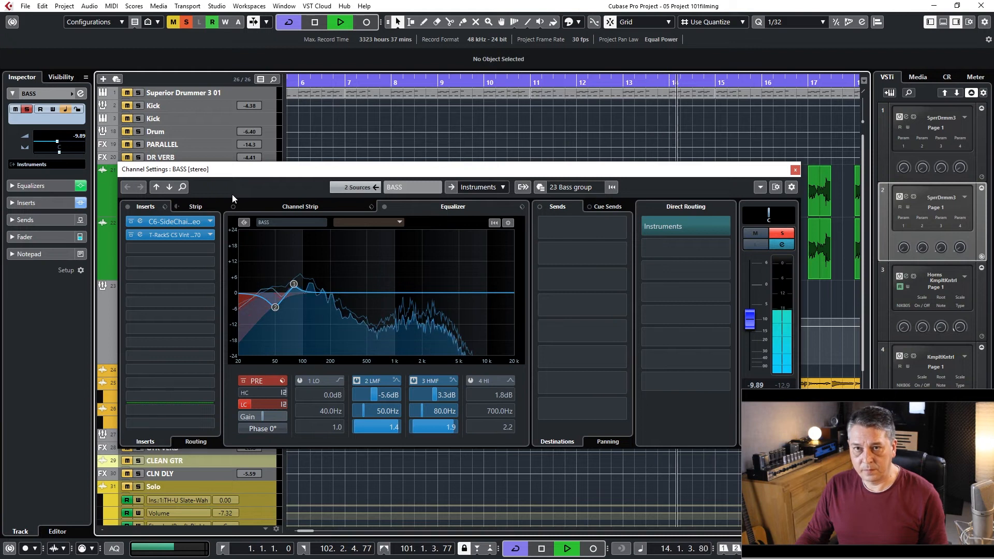
# Step: Solo the Superior Drummer 3 01 track alongside the bass tracks, play them together, and close the BASS channel settings
pyautogui.press('space')
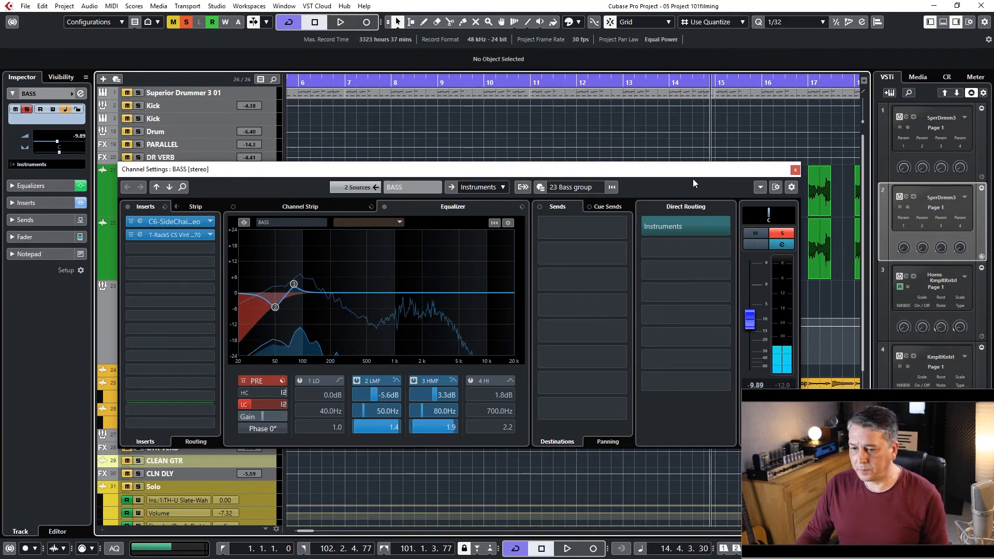
pyautogui.moveTo(671, 180); pyautogui.dragTo(738, 244)
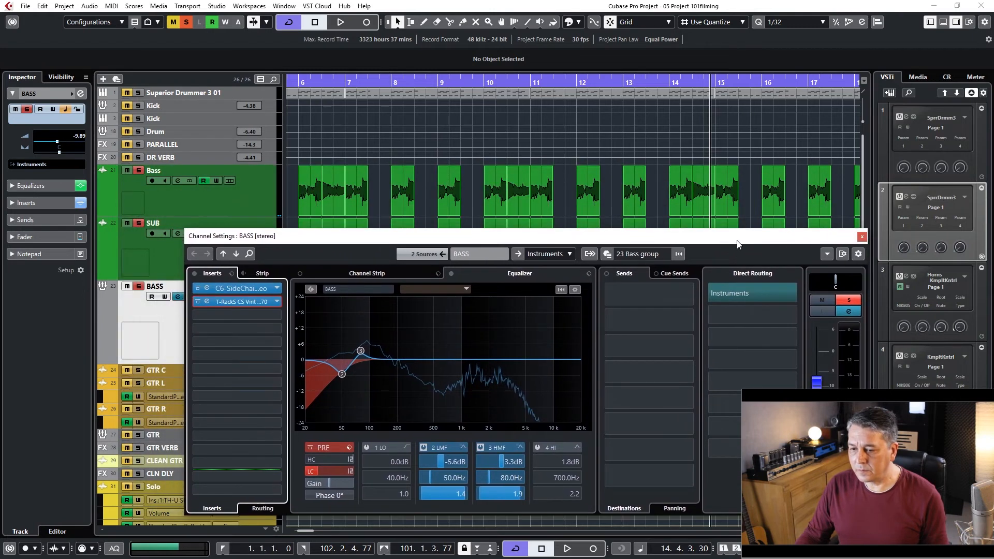
pyautogui.click(196, 99)
pyautogui.click(300, 82)
pyautogui.press('space')
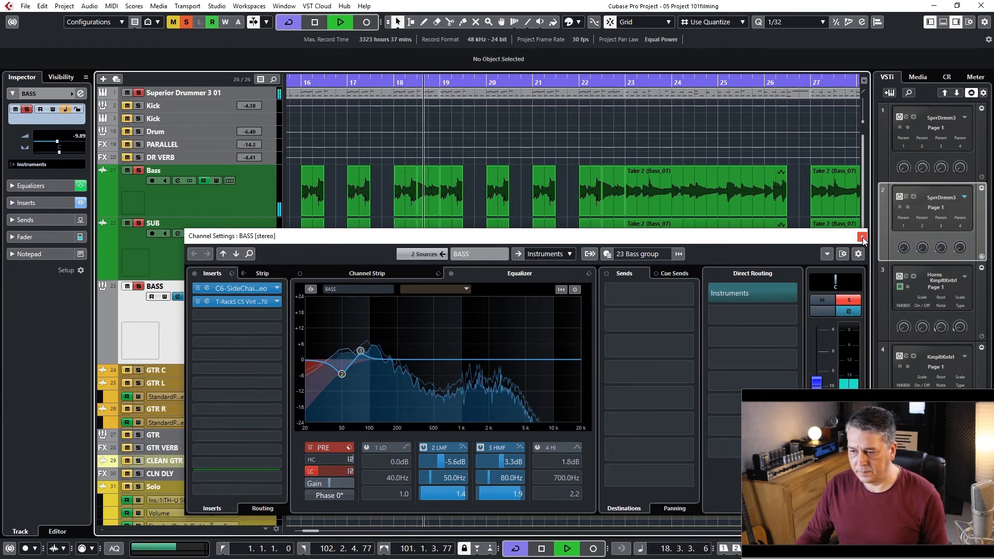
pyautogui.press('space')
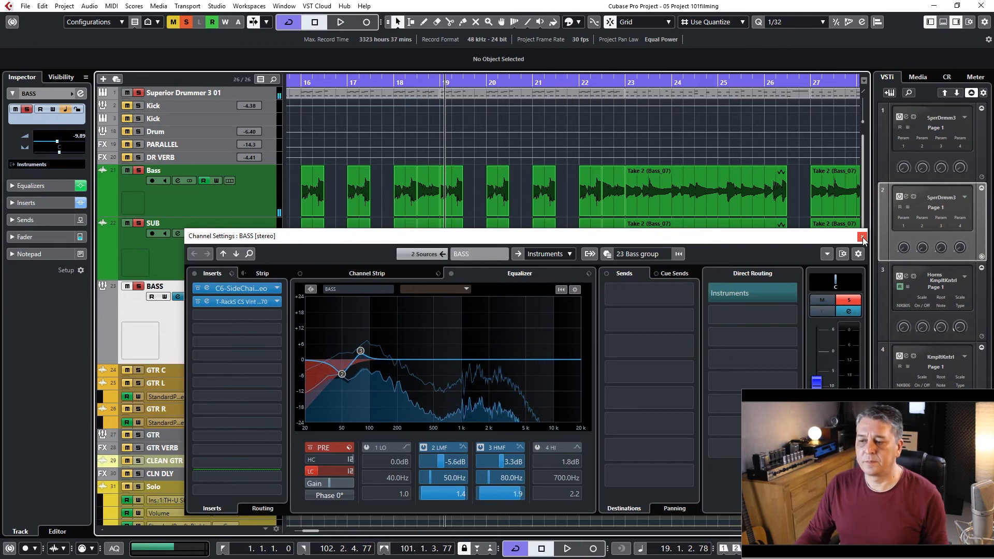
pyautogui.click(862, 237)
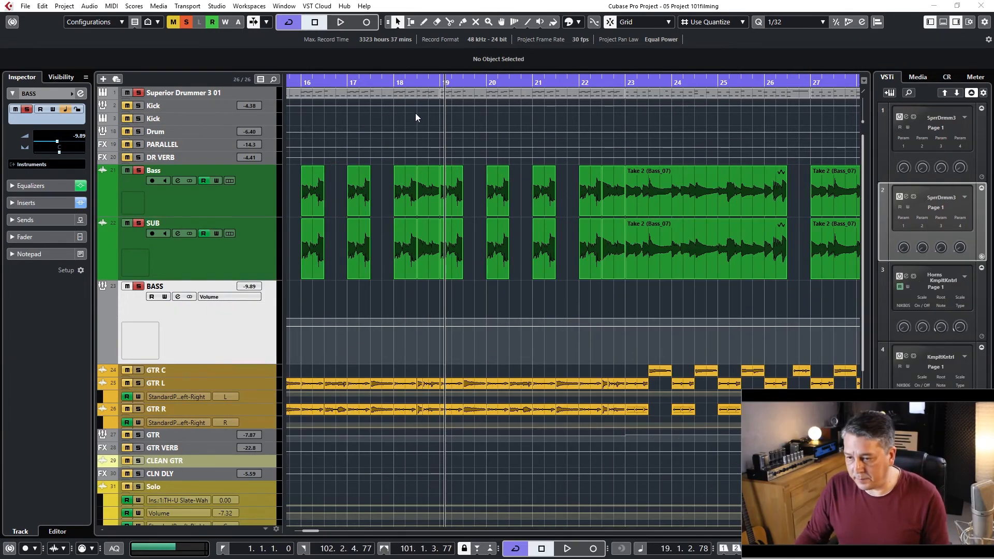
# Step: Play the soloed bass and drum tracks from the start of bar 51, where the Bass_08 and SUB_03 clips begin
pyautogui.moveTo(427, 83); pyautogui.dragTo(419, 42)
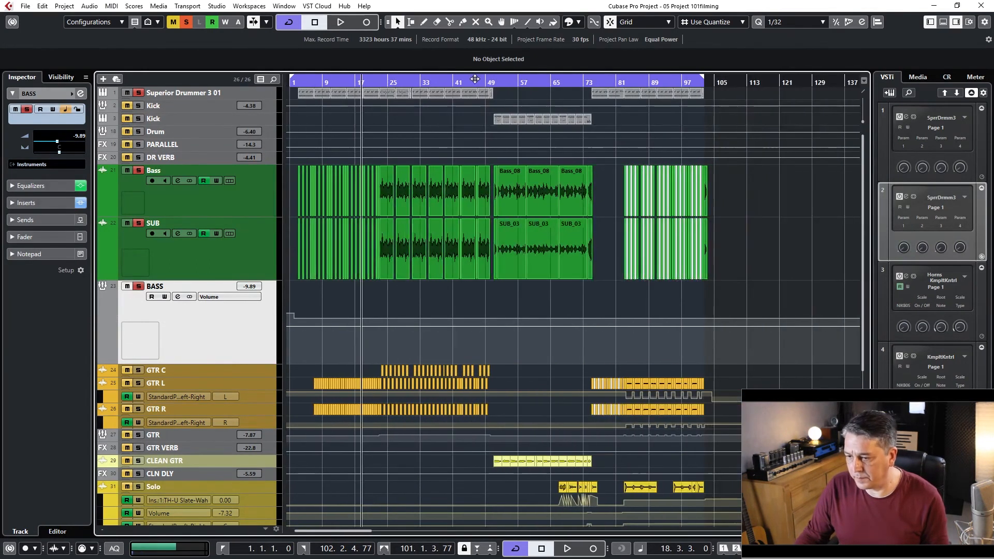
pyautogui.moveTo(475, 79); pyautogui.dragTo(598, 182)
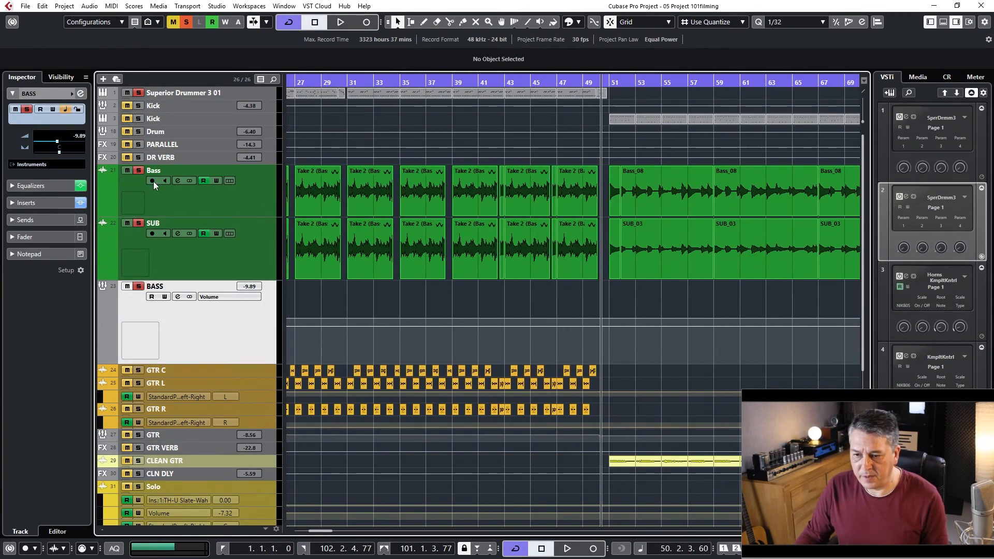
pyautogui.click(609, 80)
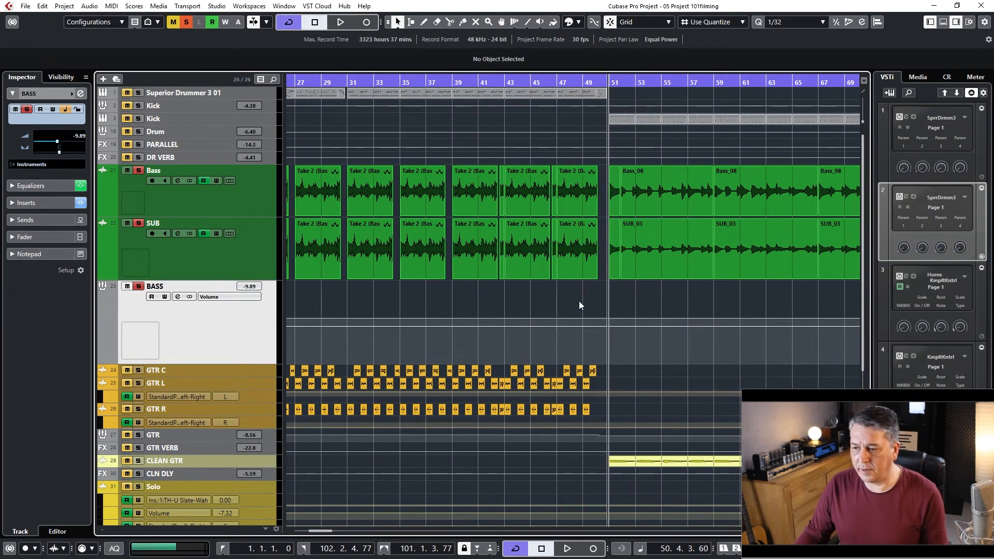
pyautogui.press('space')
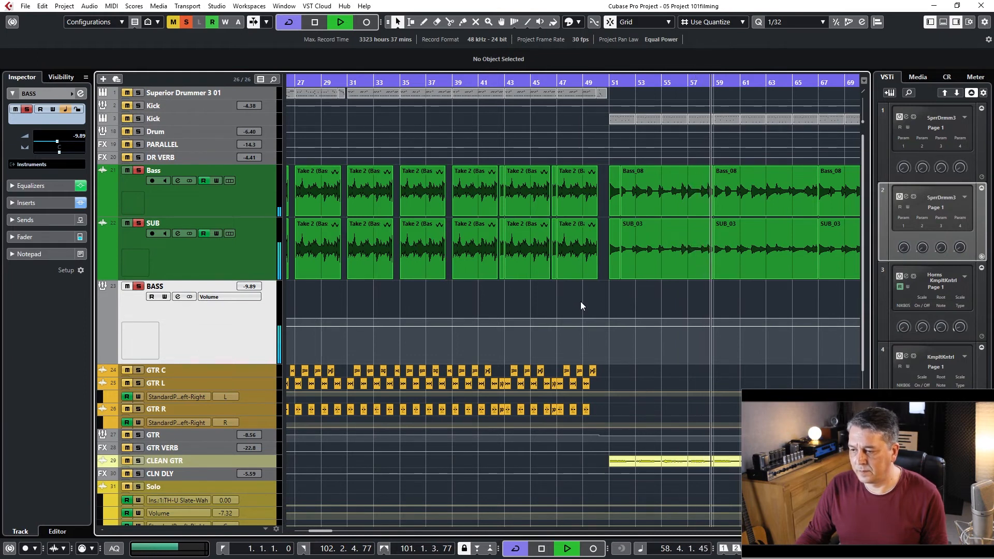
pyautogui.press('space')
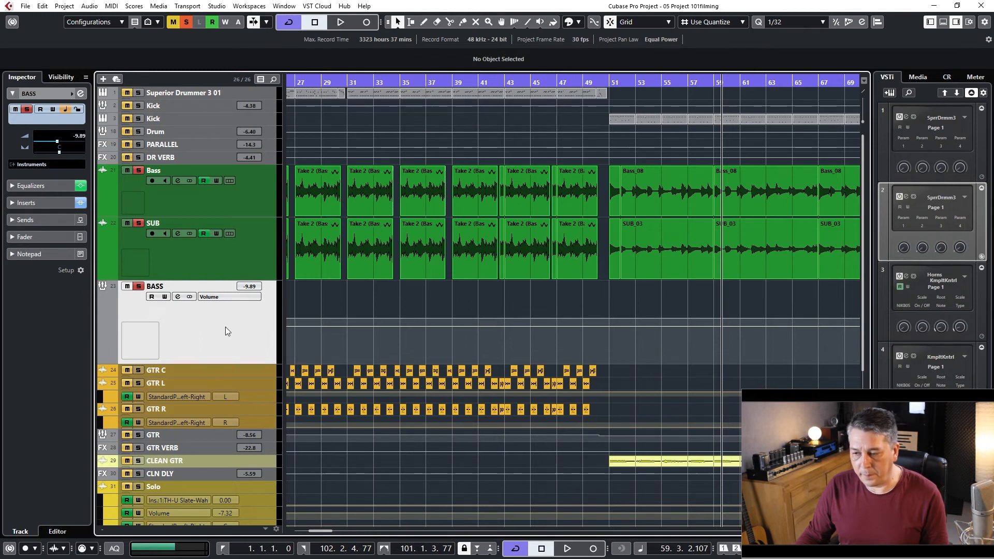
# Step: Show the Bass track's automation and enlarge its Volume and Ins.3 AmpSimulator Bypass lanes
pyautogui.moveTo(641, 85); pyautogui.dragTo(483, 140)
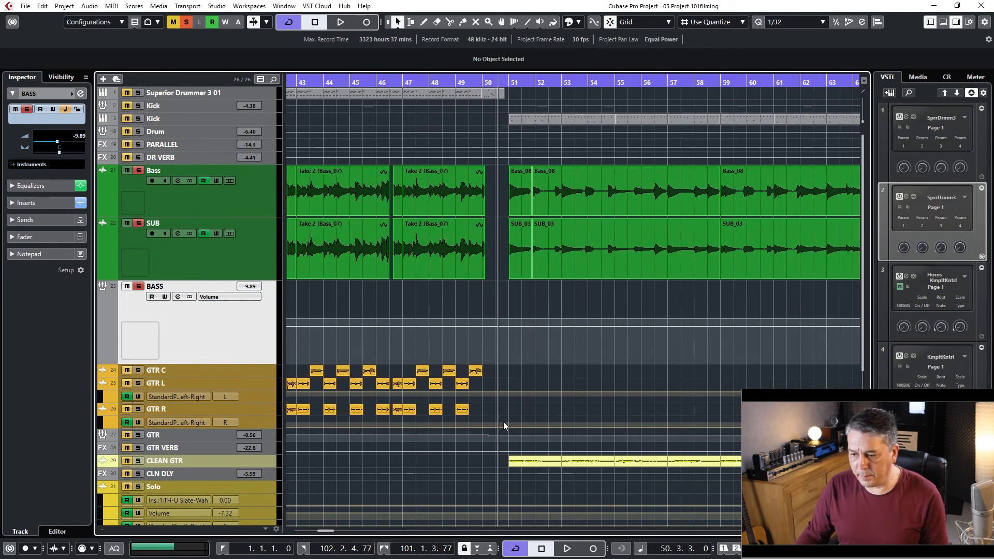
pyautogui.hotkey('shift', 'f')
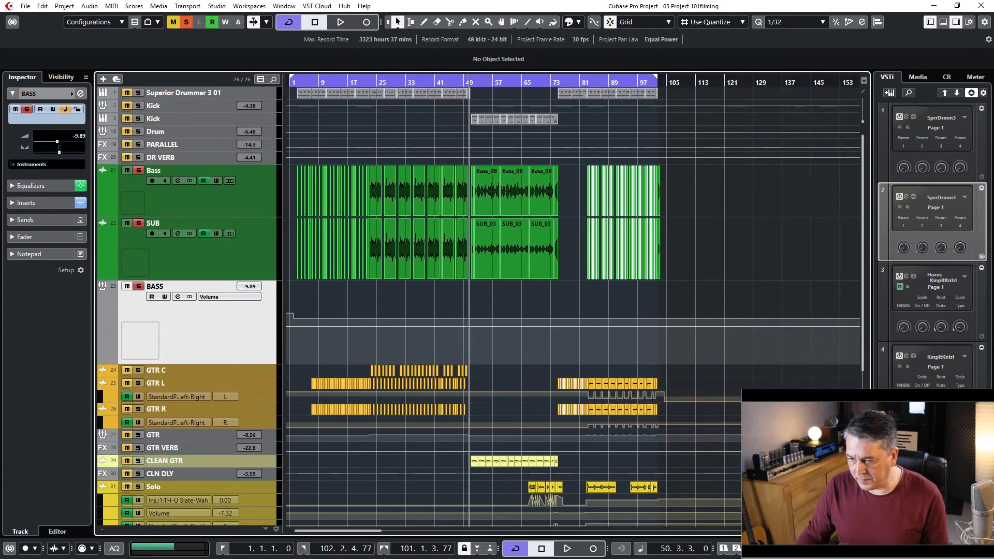
pyautogui.press('h')
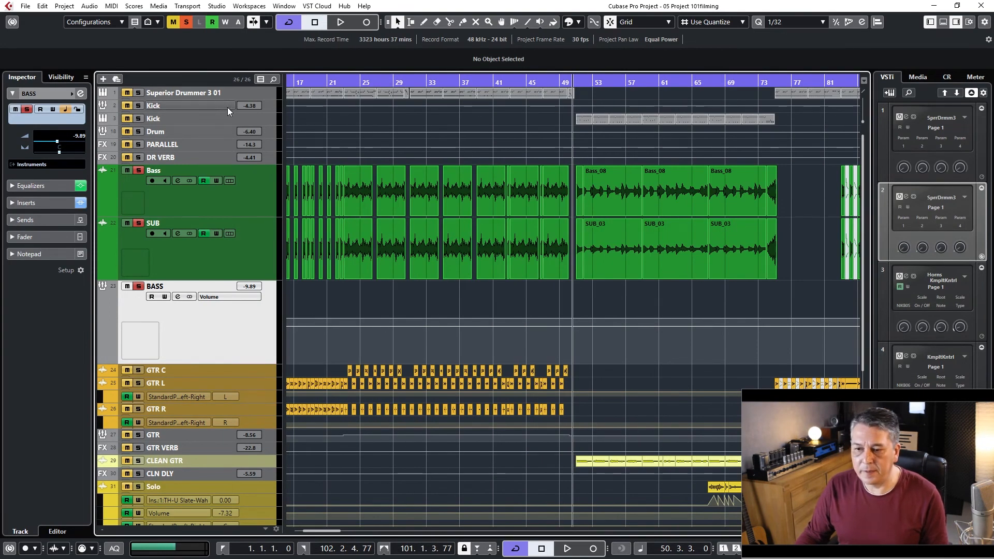
pyautogui.click(102, 212)
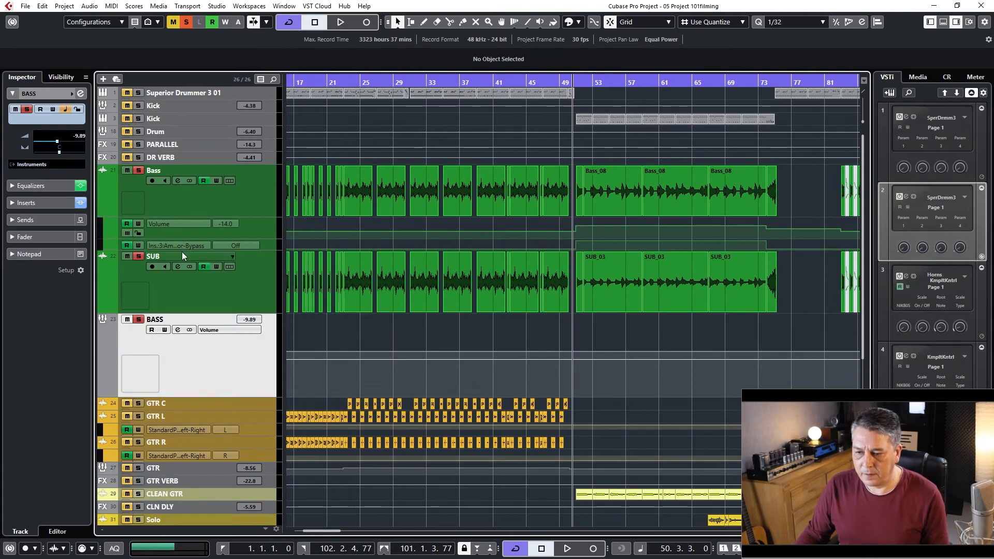
pyautogui.moveTo(184, 250); pyautogui.dragTo(175, 308)
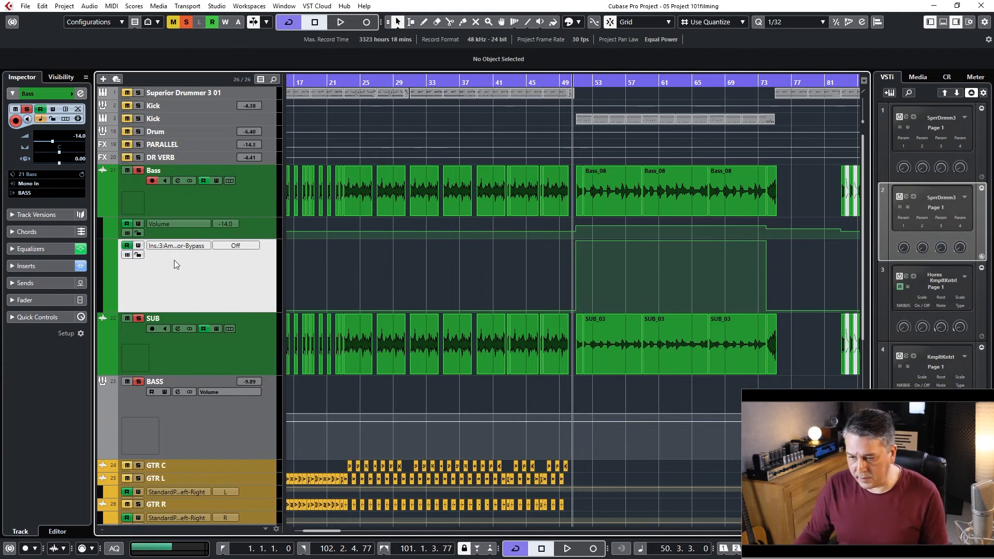
pyautogui.moveTo(216, 237); pyautogui.dragTo(207, 309)
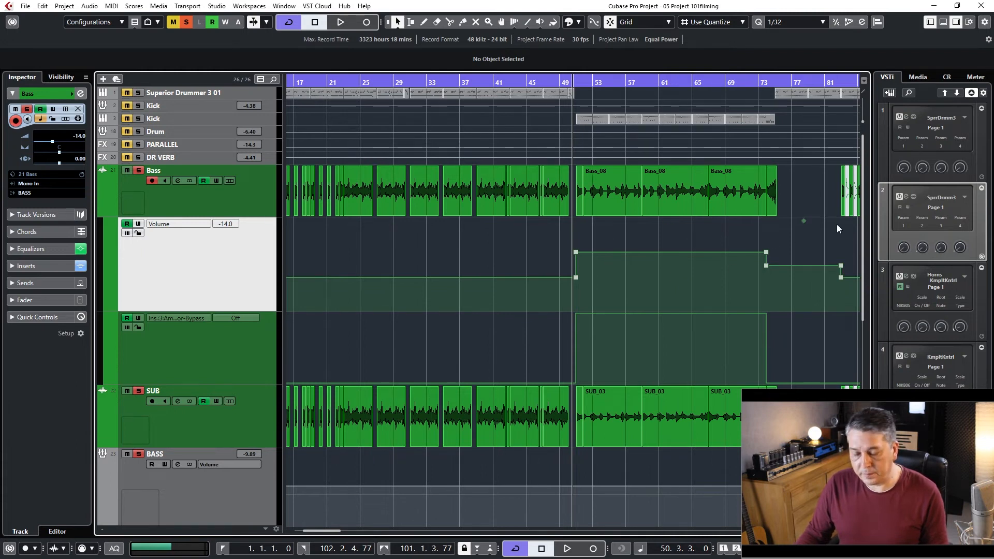
pyautogui.moveTo(562, 245); pyautogui.dragTo(784, 239)
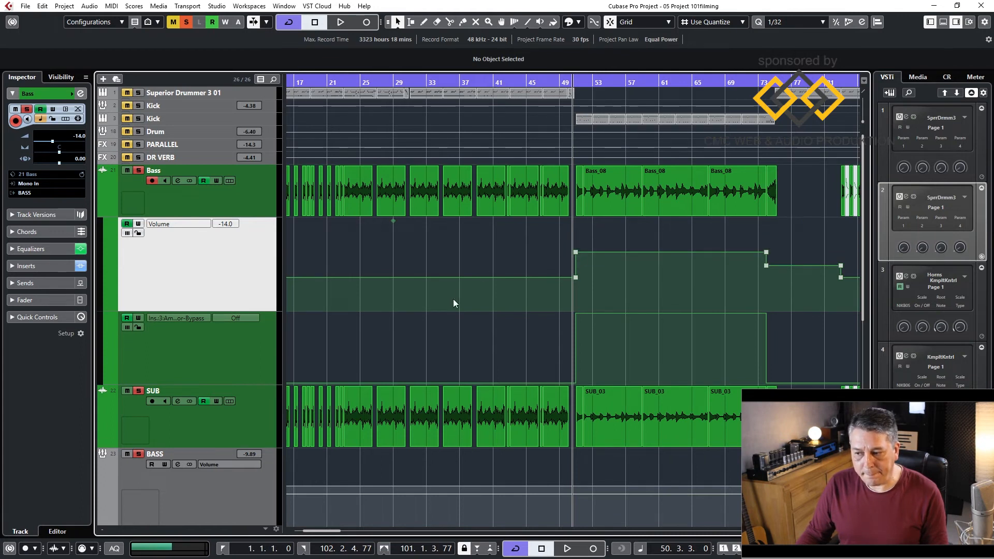
pyautogui.click(244, 364)
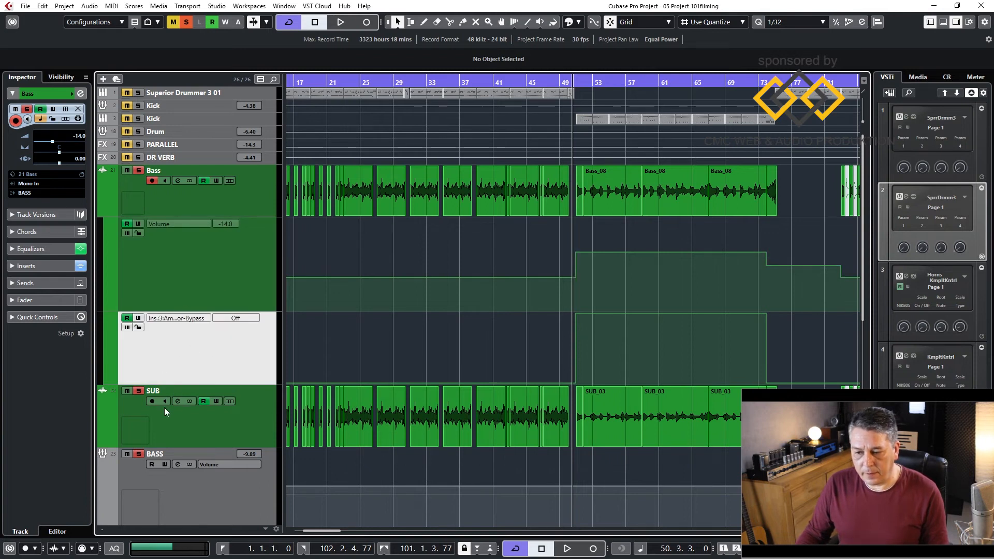
# Step: Open the Bass track's AmpSimulator insert, close its channel settings, and place the plug-in clear of the automation around bar 51
pyautogui.click(178, 400)
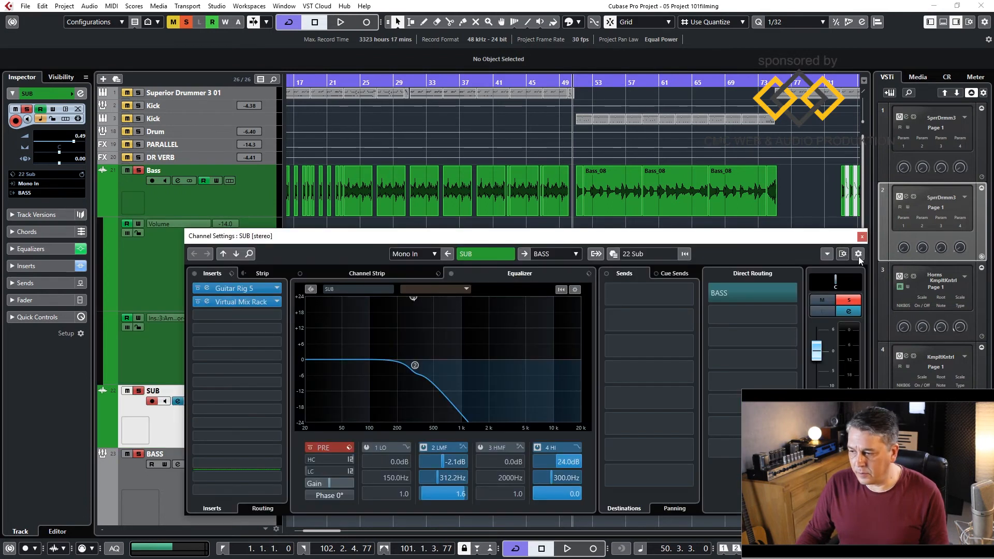
pyautogui.click(862, 236)
pyautogui.click(178, 180)
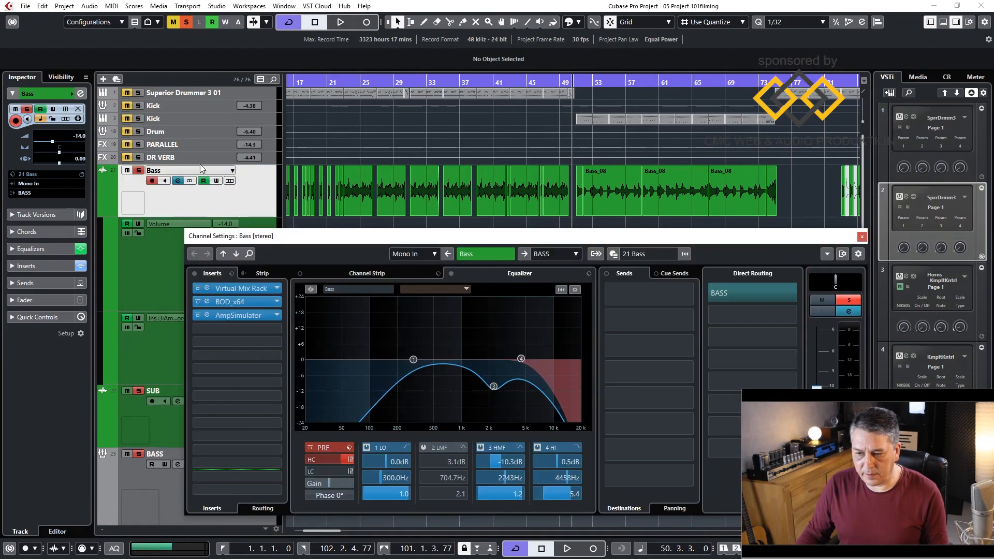
pyautogui.moveTo(396, 241); pyautogui.dragTo(513, 105)
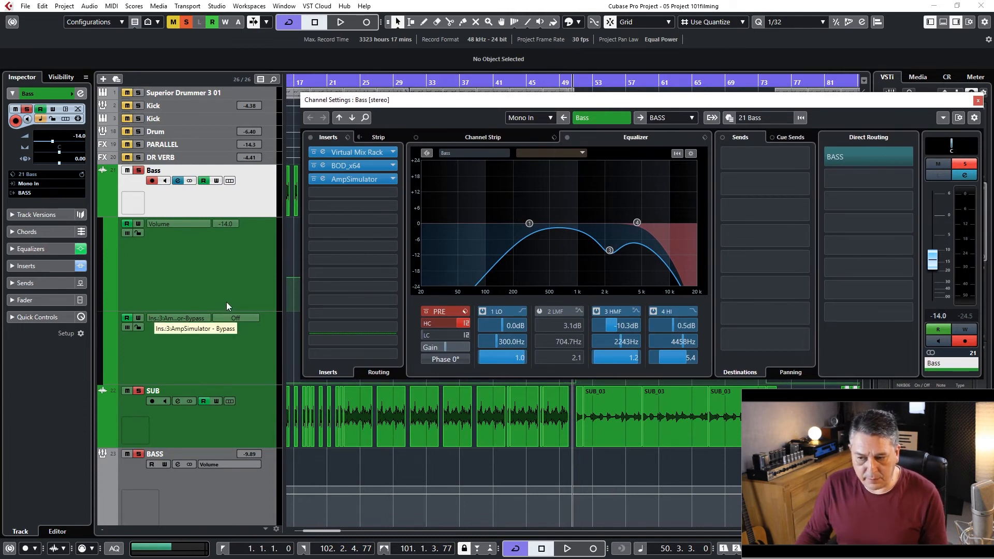
pyautogui.click(352, 179)
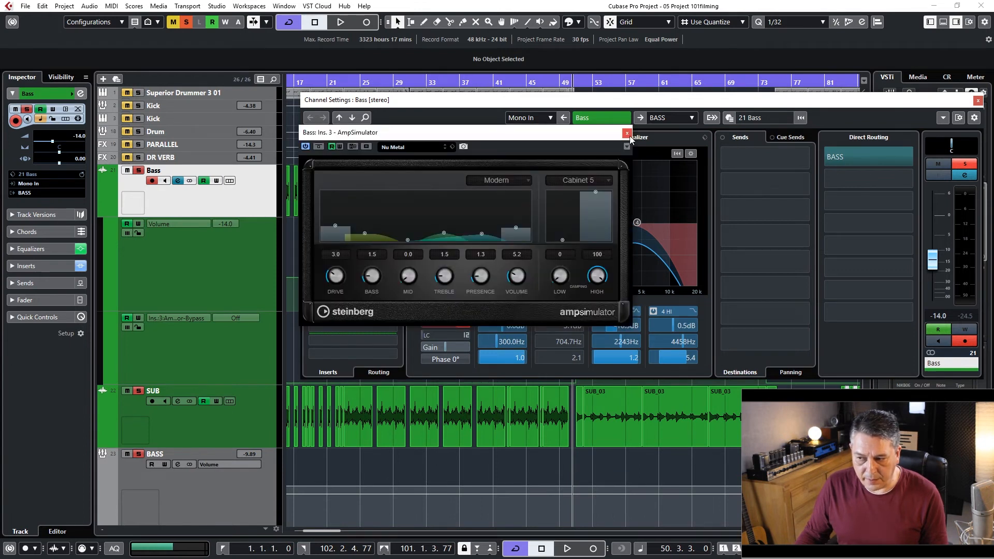
pyautogui.click(980, 100)
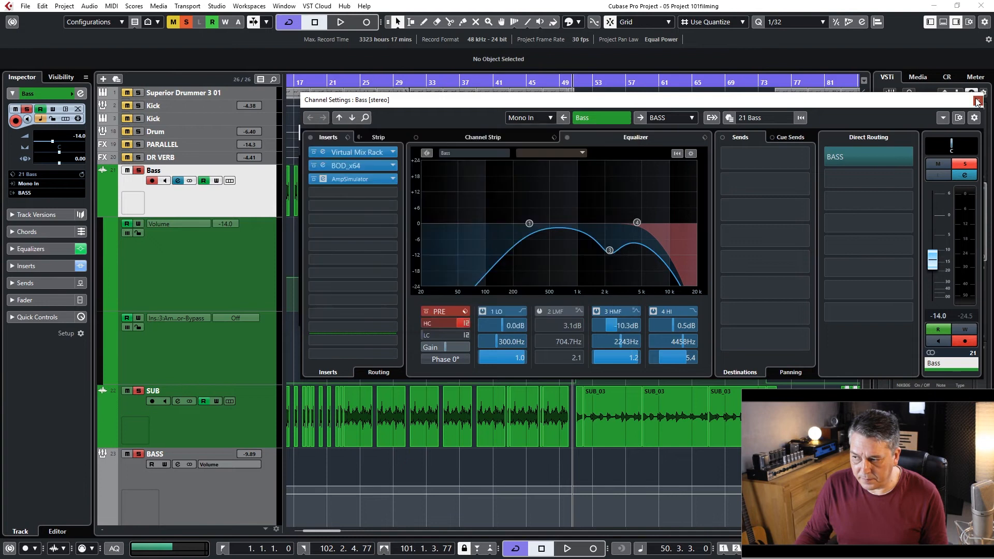
pyautogui.moveTo(546, 136); pyautogui.dragTo(266, 352)
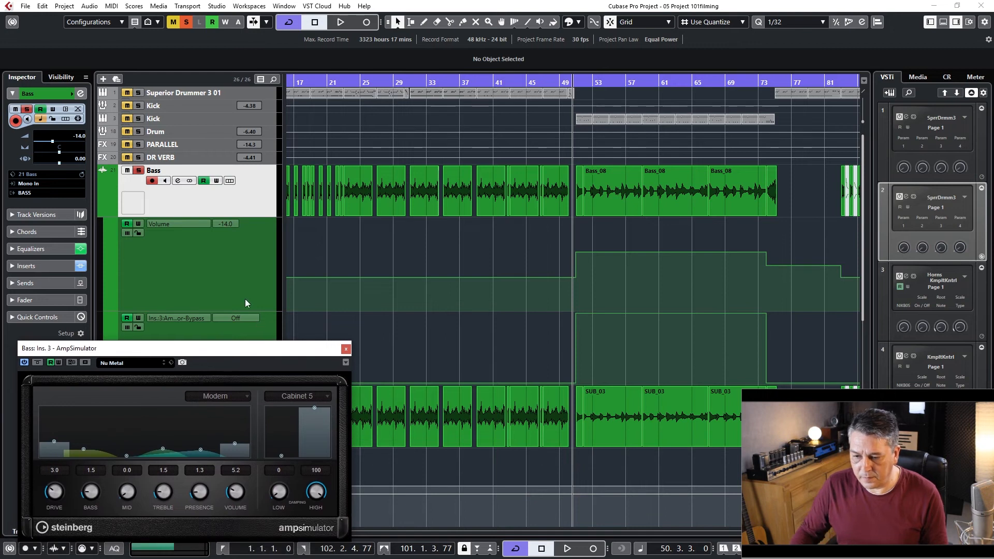
# Step: Move the playhead to bar 53 and back to bar 49 to compare the automated AmpSimulator bypass state
pyautogui.moveTo(444, 83); pyautogui.dragTo(600, 107)
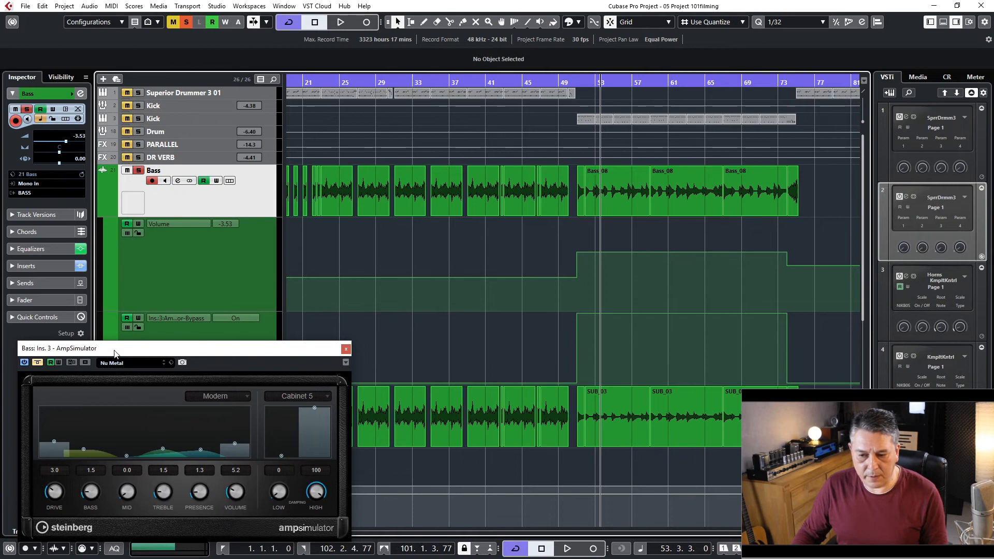
pyautogui.moveTo(115, 353); pyautogui.dragTo(107, 331)
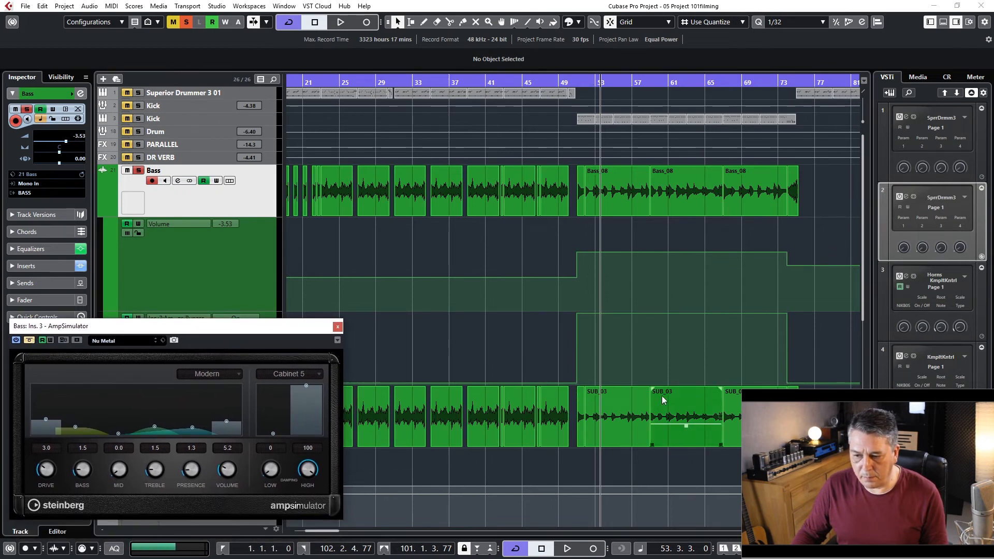
pyautogui.moveTo(577, 81); pyautogui.dragTo(563, 82)
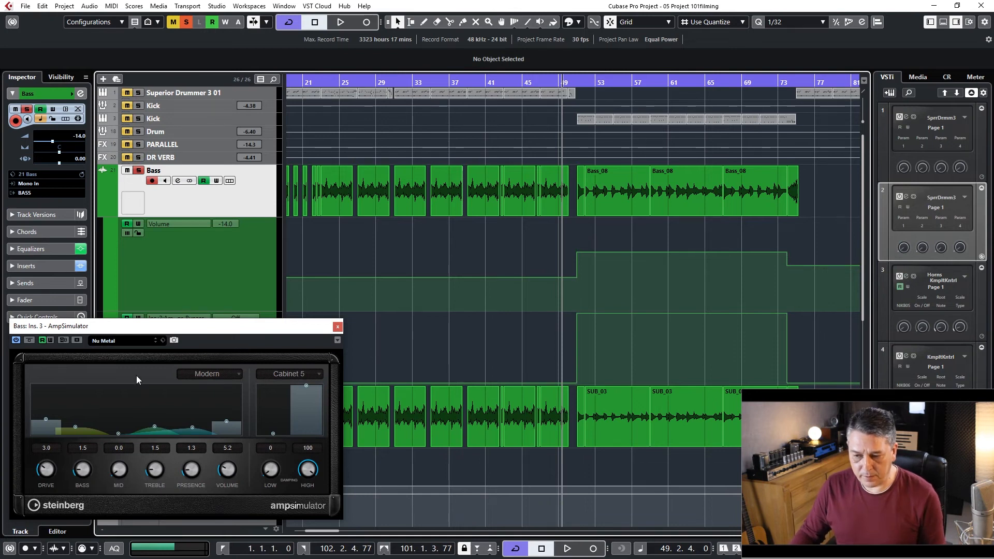
pyautogui.moveTo(187, 330); pyautogui.dragTo(204, 301)
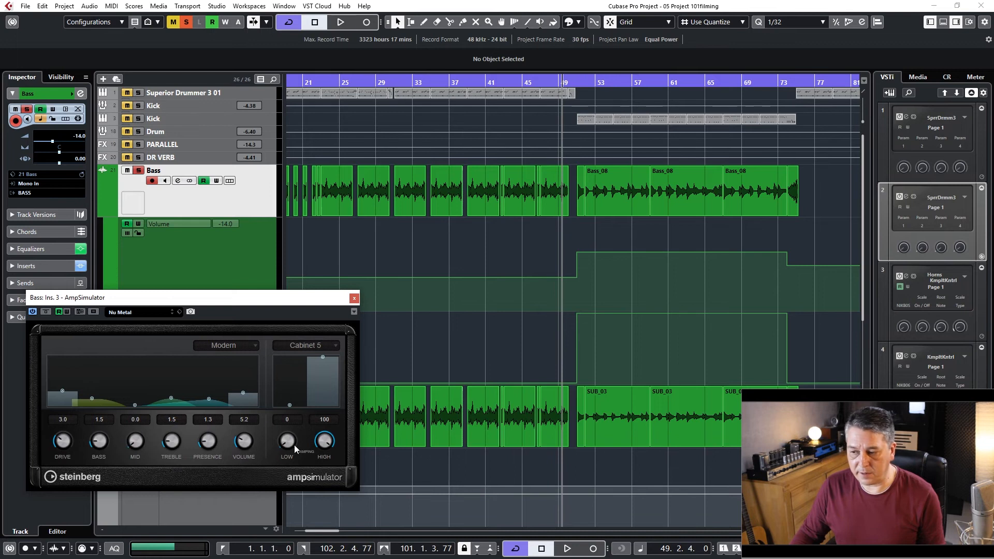
# Step: Play from bar 49 into bar 55 while watching the AmpSimulator bypass and the Bass volume automation change
pyautogui.press('space')
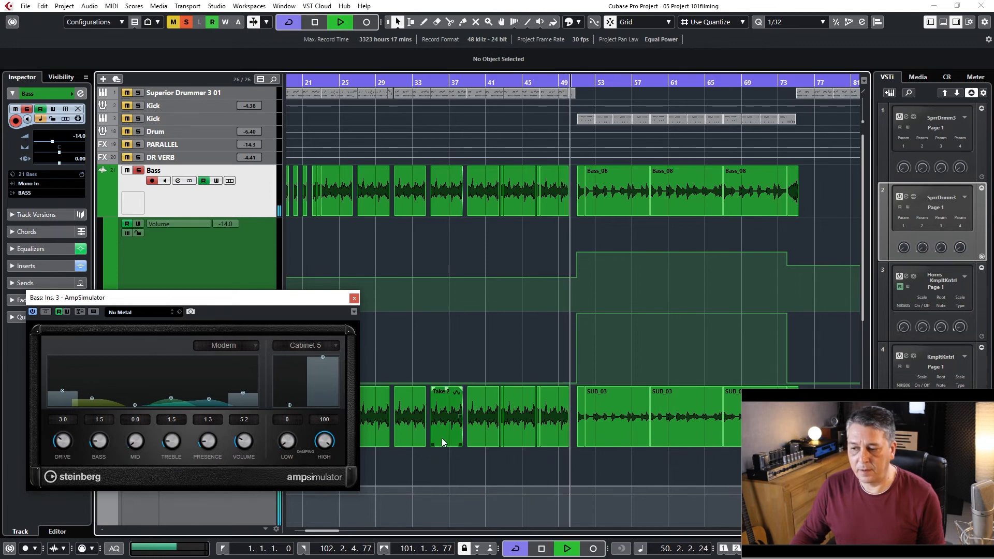
pyautogui.moveTo(289, 304); pyautogui.dragTo(281, 424)
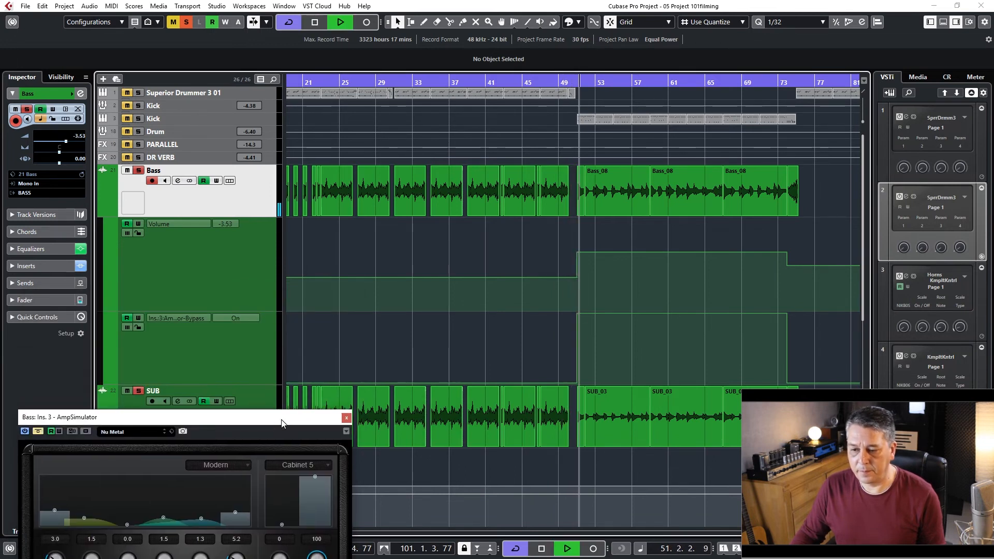
pyautogui.moveTo(282, 423); pyautogui.dragTo(356, 280)
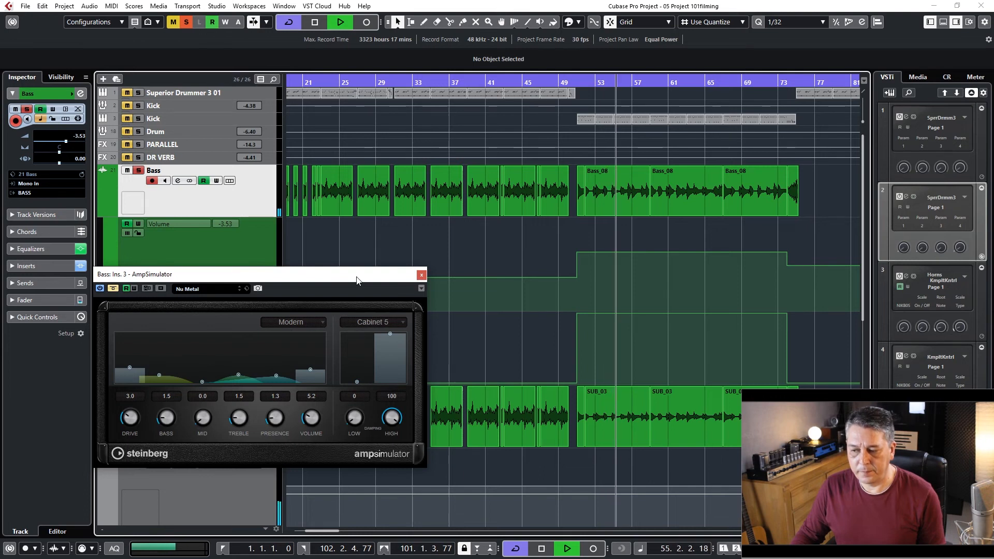
pyautogui.press('space')
pyautogui.click(479, 444)
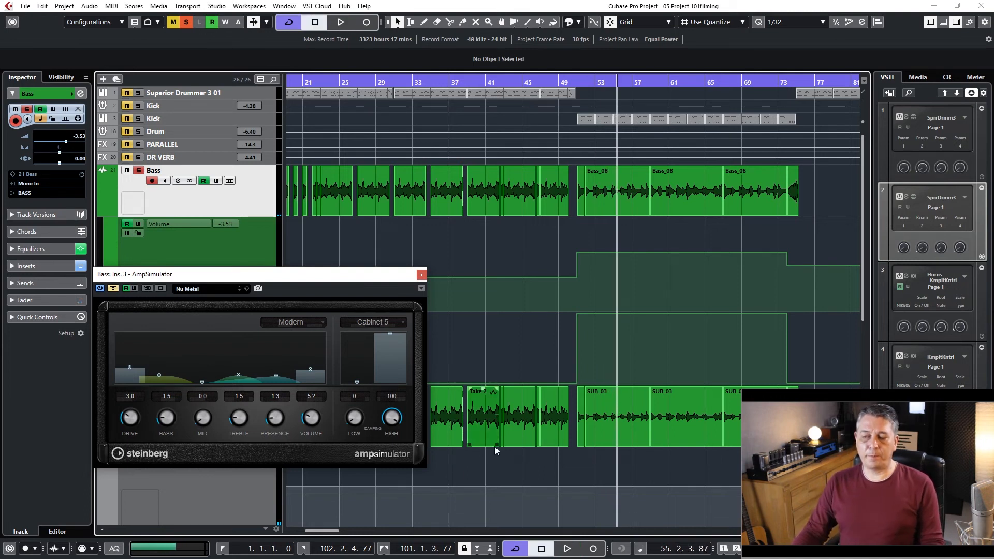
# Step: Reposition the AmpSimulator window to examine the Bass track's bypass and Volume automation curves from bar 51 onward
pyautogui.moveTo(303, 279); pyautogui.dragTo(302, 268)
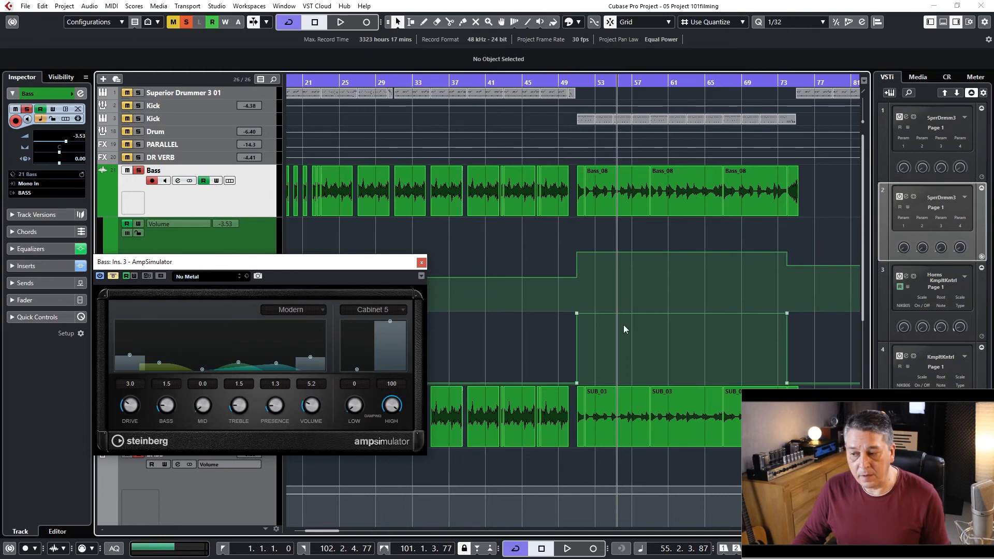
pyautogui.moveTo(328, 266); pyautogui.dragTo(502, 364)
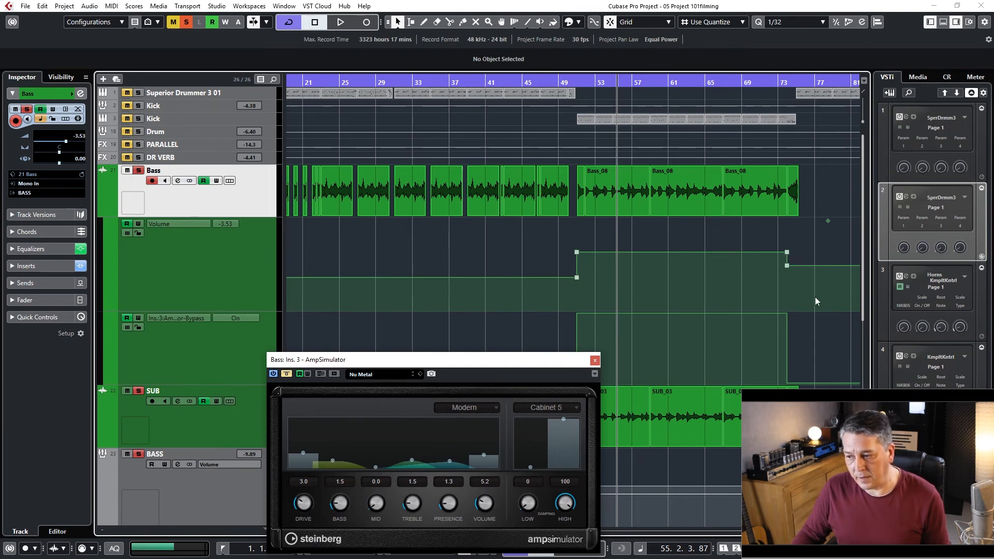
pyautogui.moveTo(525, 357); pyautogui.dragTo(585, 79)
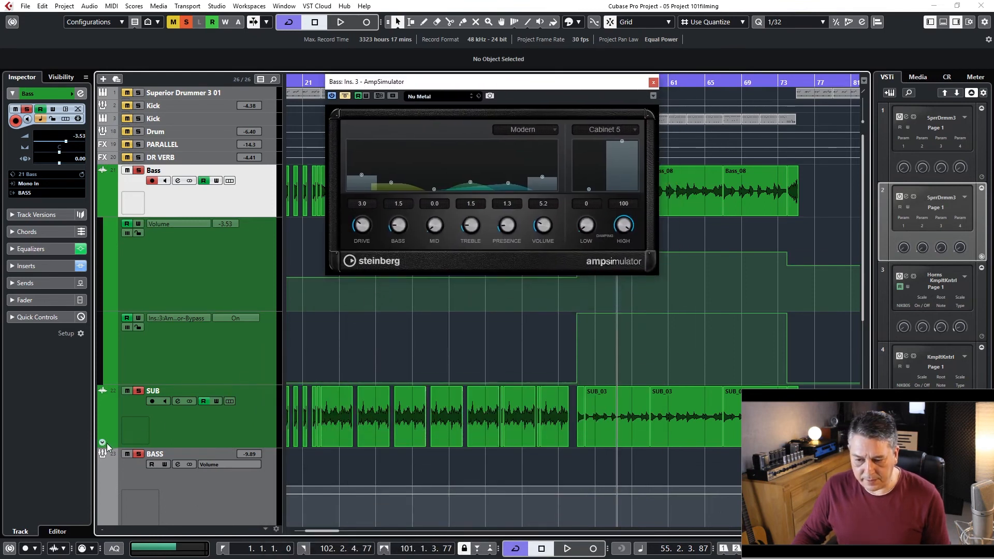
# Step: Reveal the SUB track's Volume automation lane and move the AmpSimulator window clear of the automation curves
pyautogui.click(102, 444)
pyautogui.moveTo(229, 457); pyautogui.dragTo(229, 524)
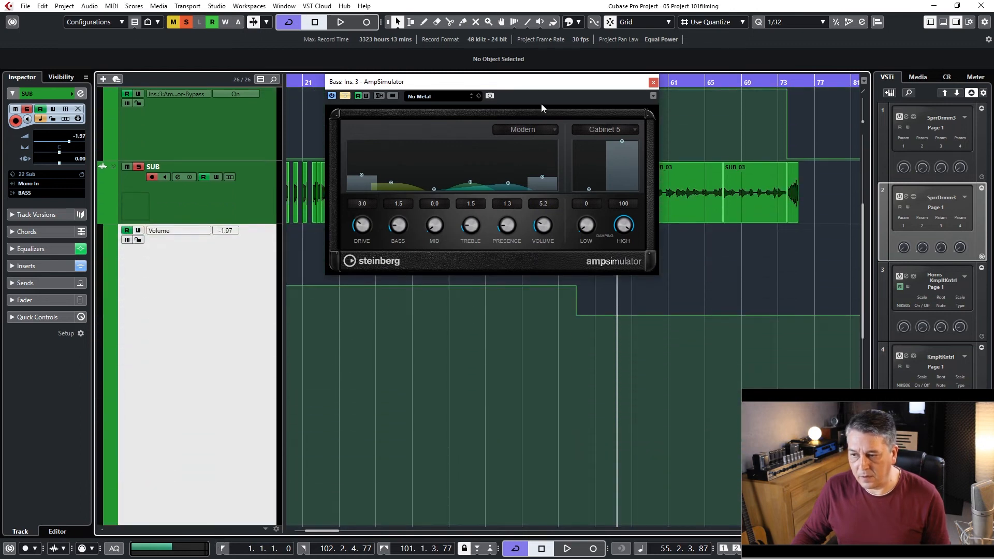
pyautogui.moveTo(546, 91); pyautogui.dragTo(0, 233)
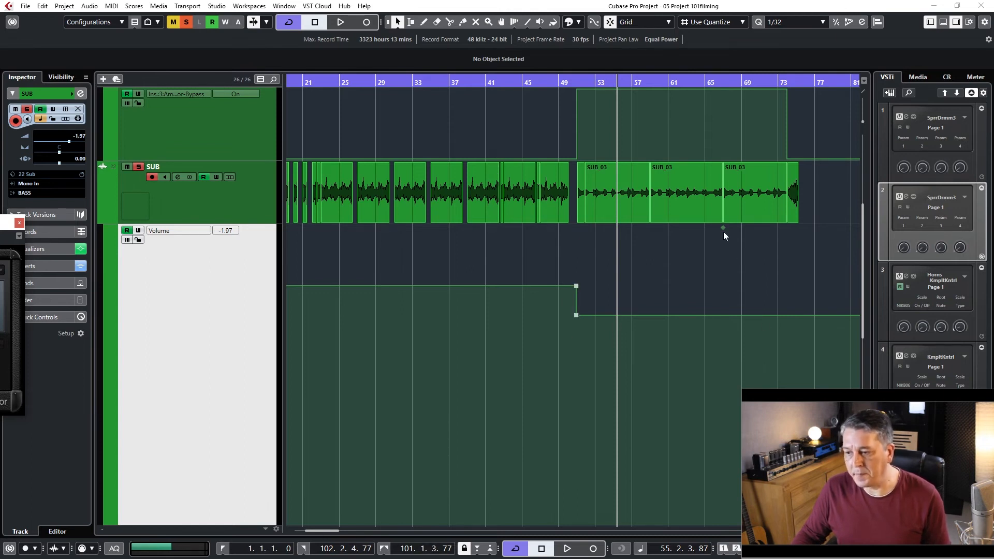
pyautogui.scroll(3, 605, 135)
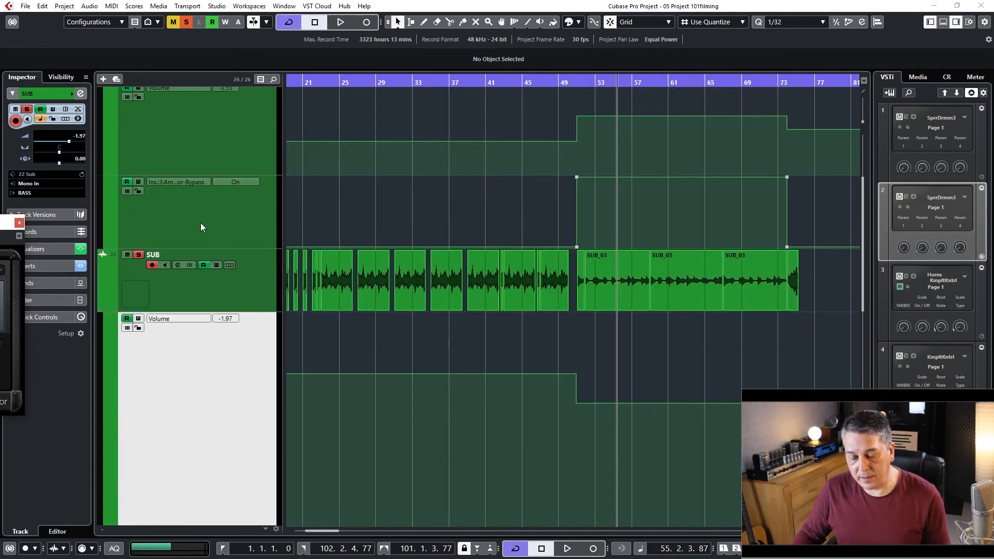
pyautogui.moveTo(0, 226); pyautogui.dragTo(12, 209)
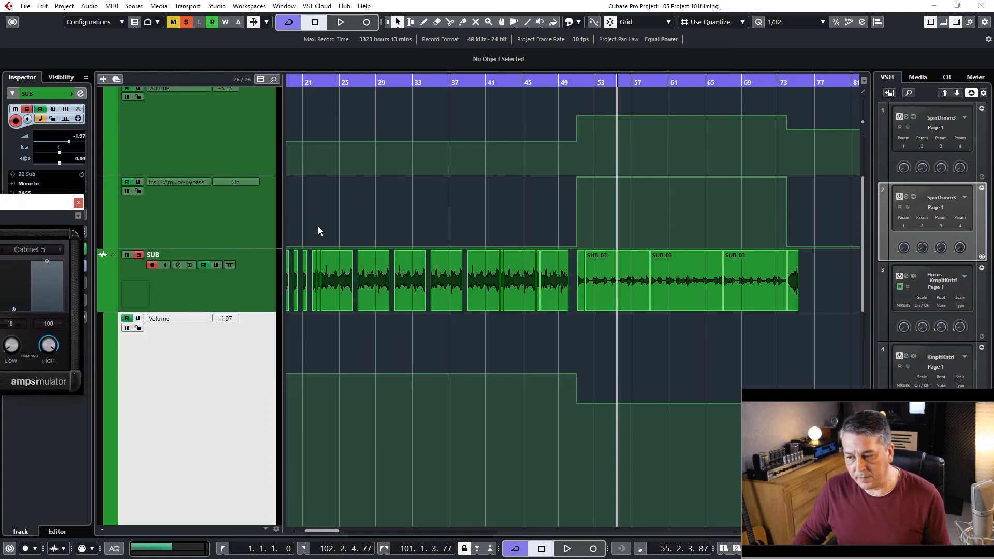
pyautogui.scroll(3, 318, 226)
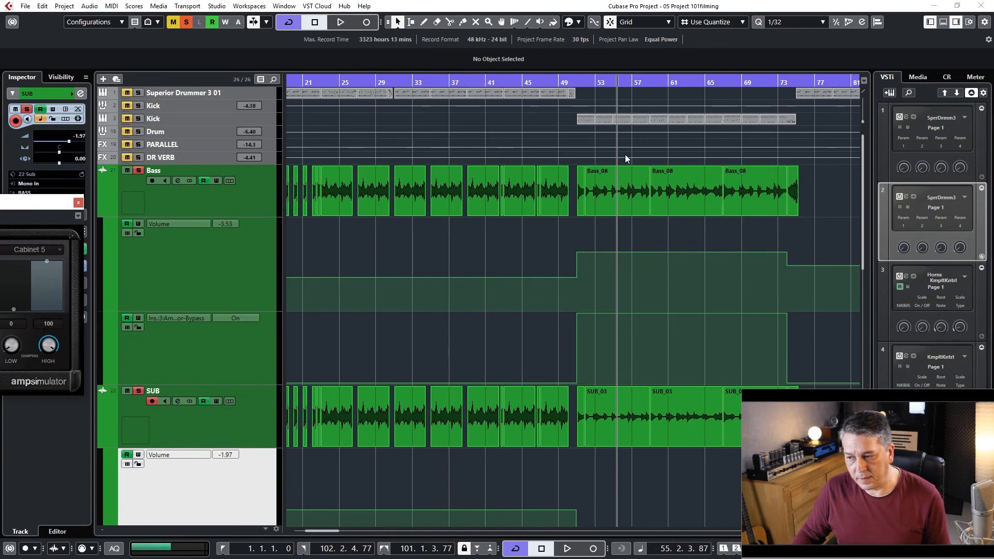
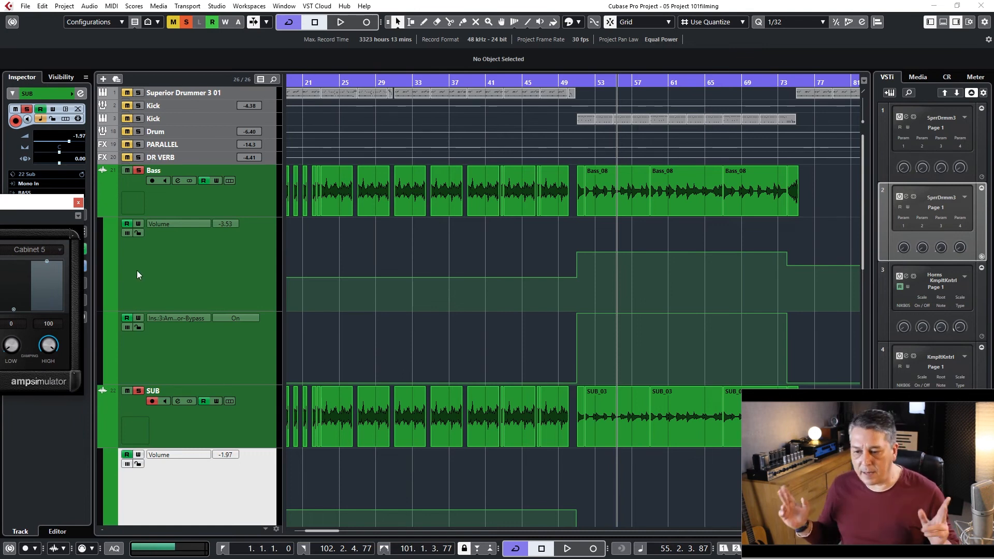
# Step: Play from bar 55 to bar 67 while comparing the Volume and AmpSimulator bypass automation across the Bass, SUB and BASS group tracks
pyautogui.scroll(-5, 657, 397)
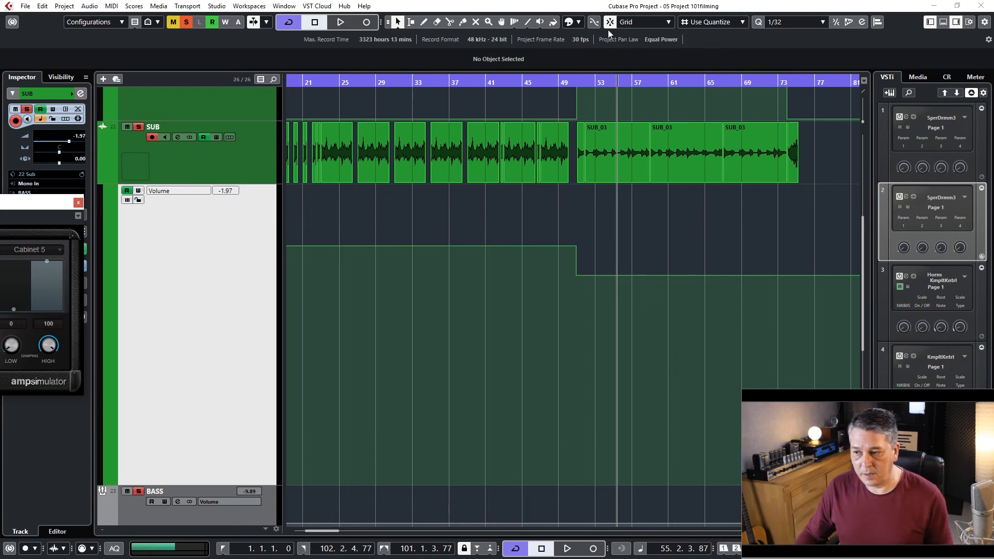
pyautogui.scroll(5, 241, 257)
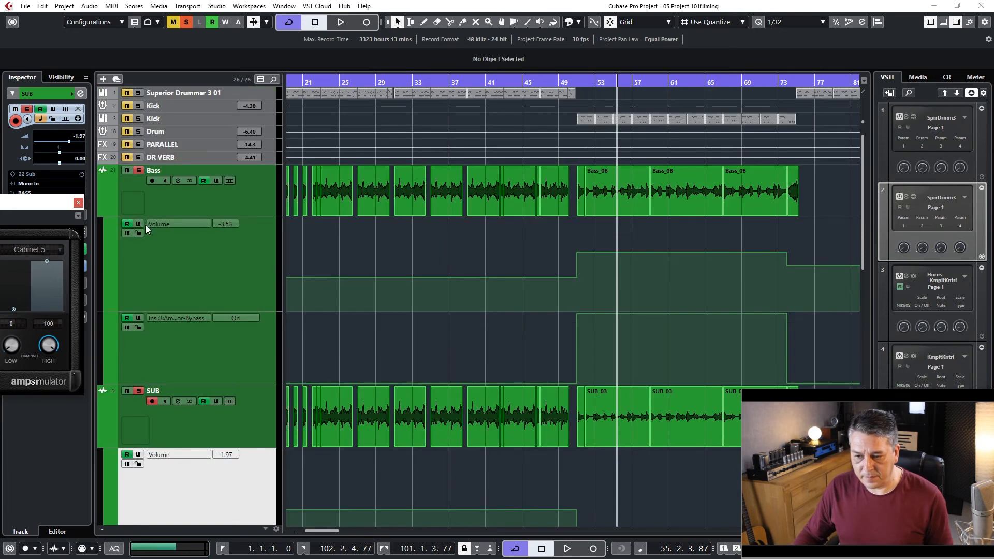
pyautogui.scroll(-2, 139, 459)
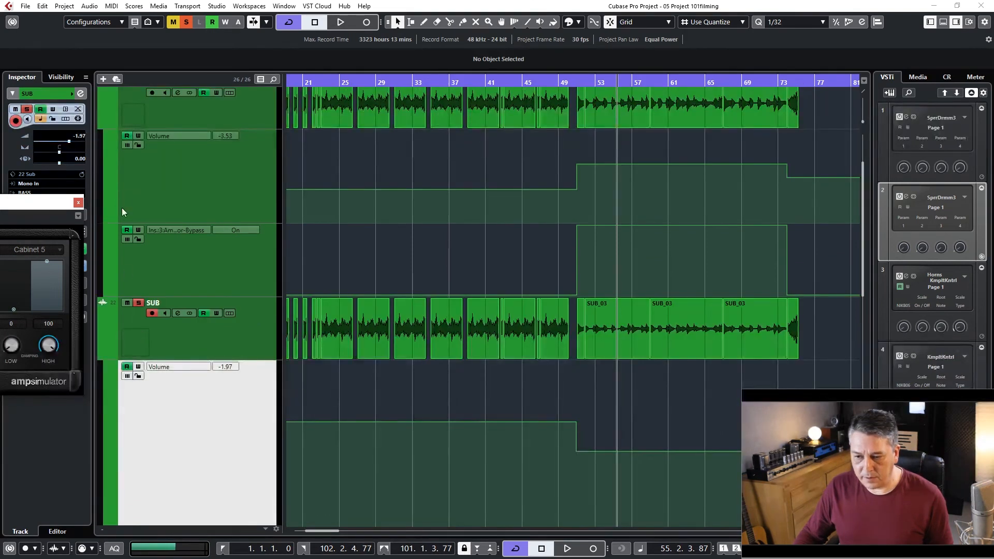
pyautogui.scroll(-5, 149, 371)
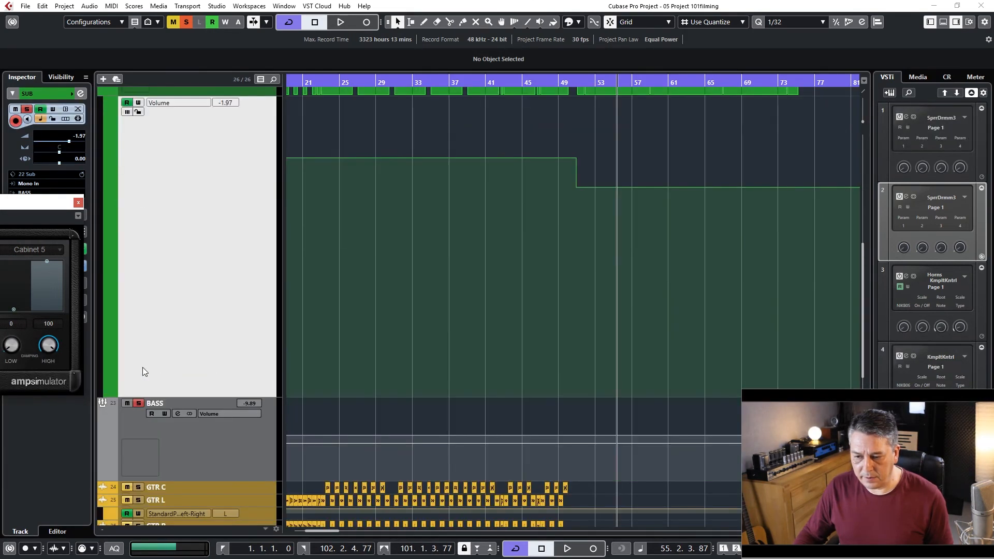
pyautogui.press('space')
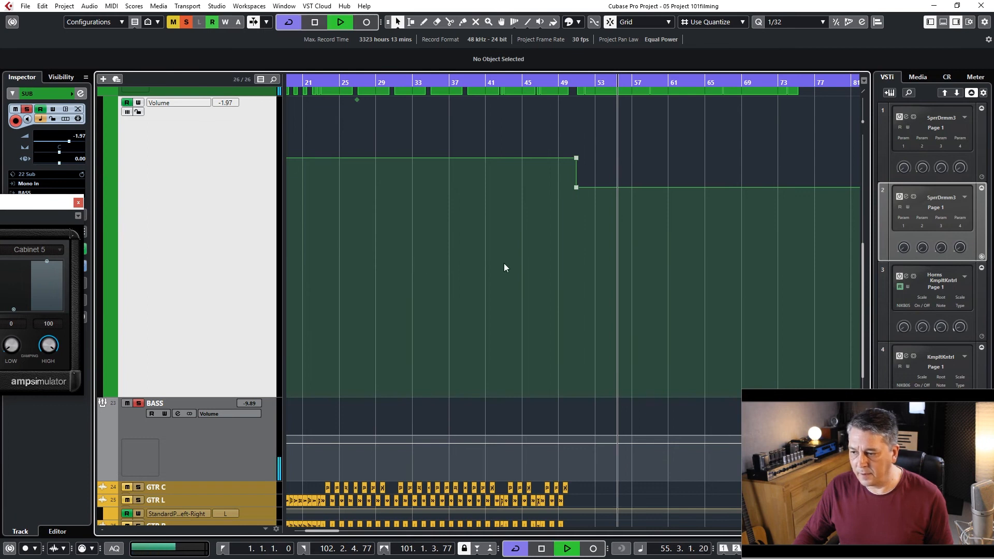
pyautogui.scroll(7, 505, 263)
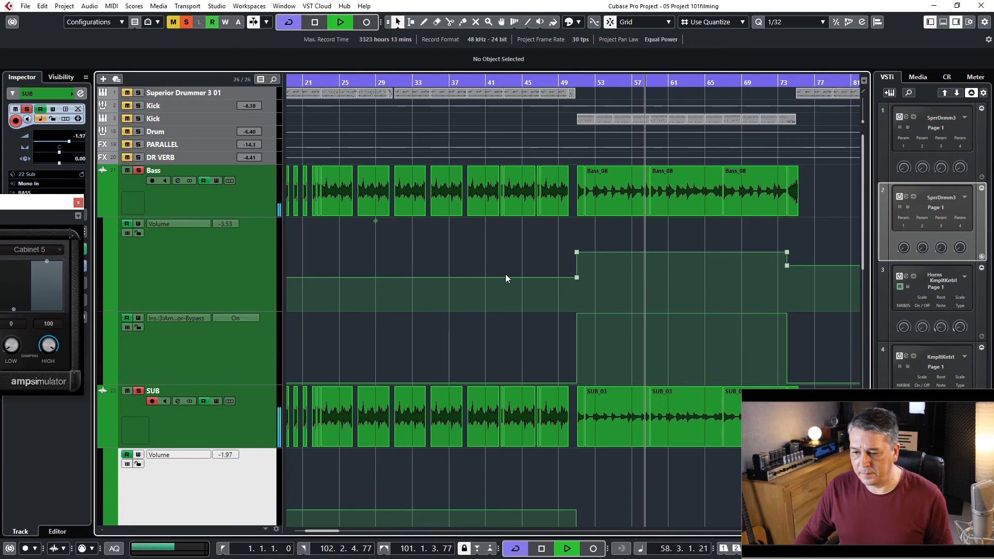
pyautogui.scroll(-2, 506, 277)
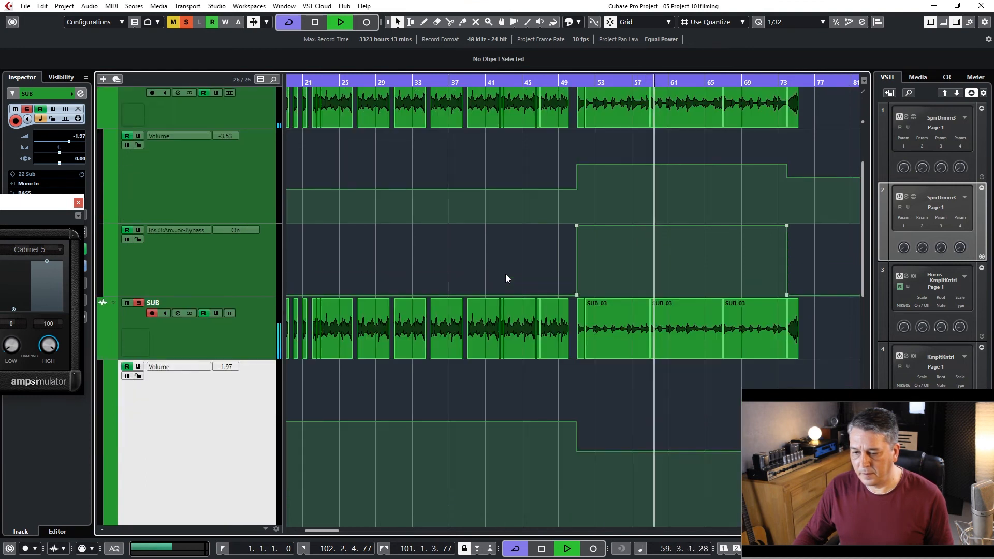
pyautogui.scroll(-2, 506, 277)
pyautogui.scroll(-4, 506, 279)
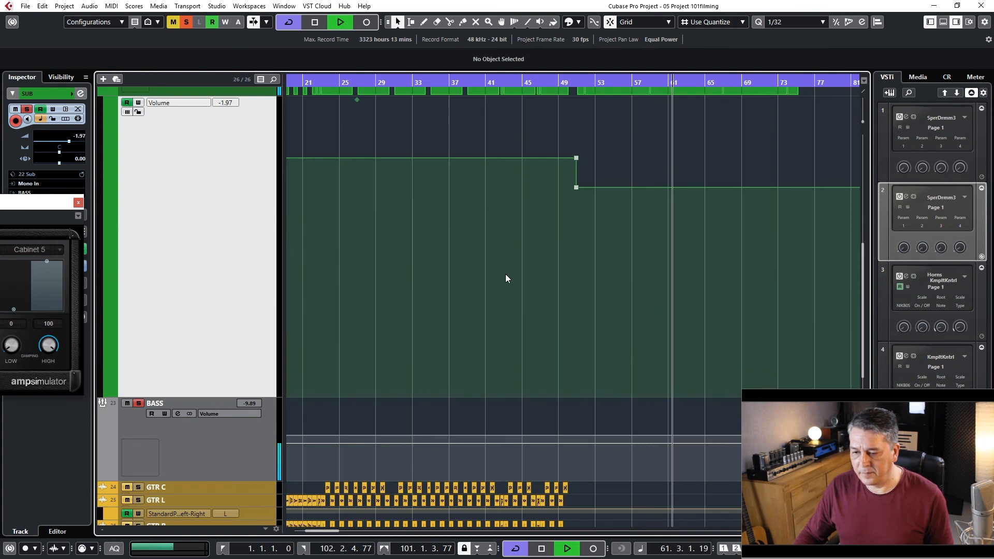
pyautogui.scroll(8, 506, 278)
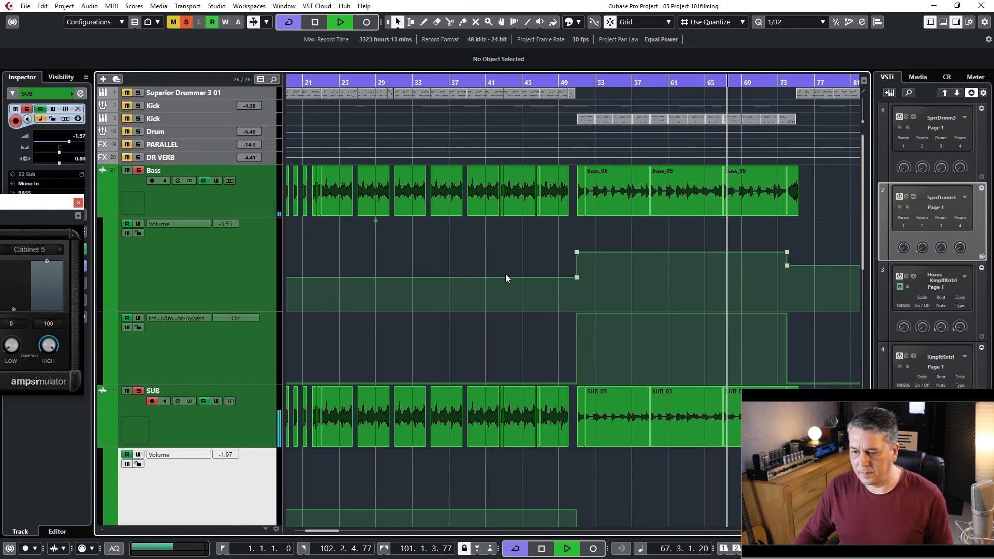
# Step: Open the BASS group's channel settings, review its EQ and insert chain, and close them
pyautogui.scroll(-3, 506, 278)
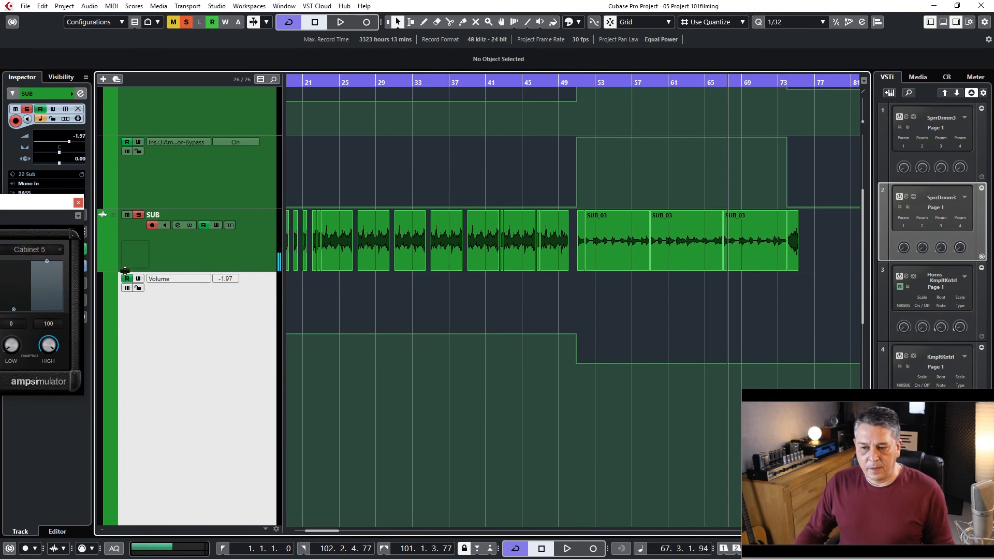
pyautogui.scroll(-3, 200, 359)
pyautogui.click(176, 338)
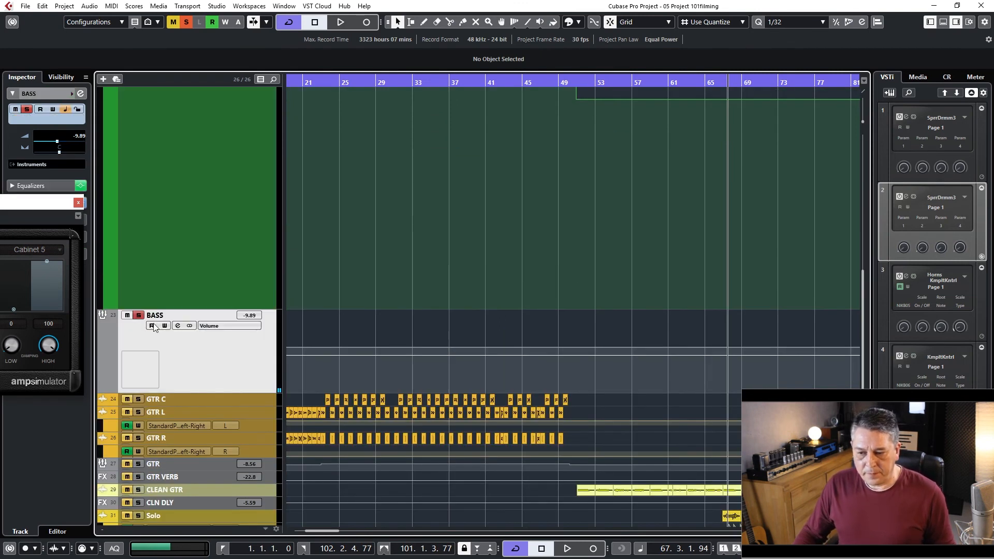
pyautogui.click(178, 326)
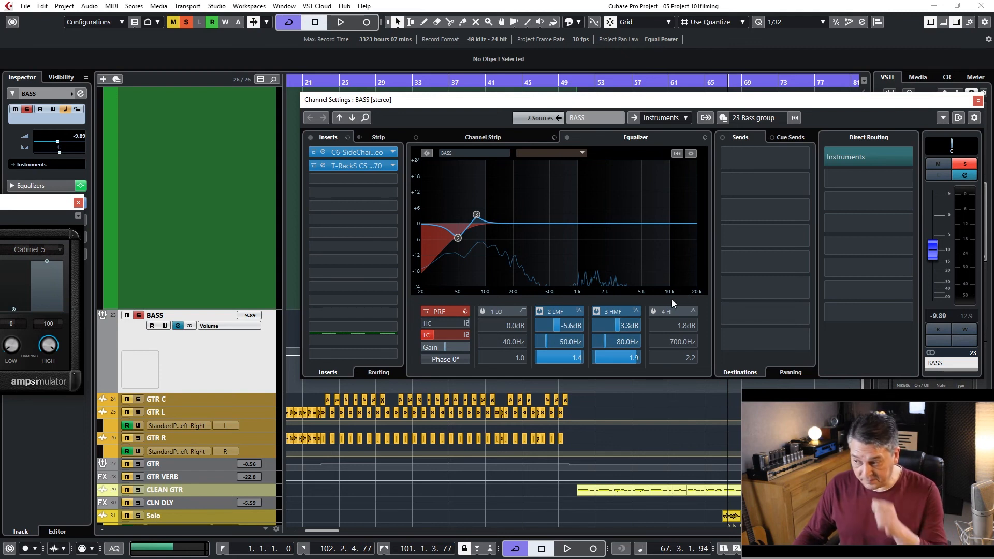
pyautogui.click(978, 101)
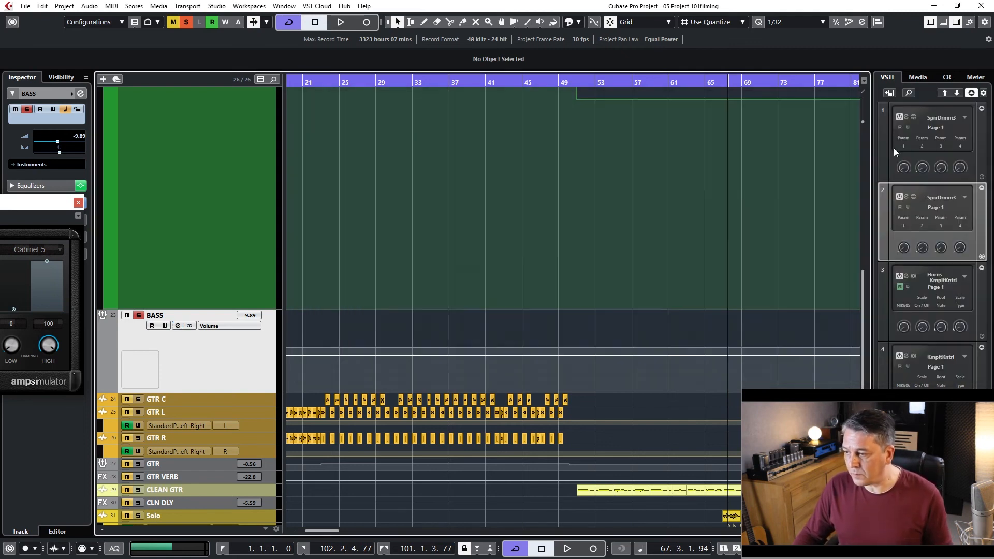
# Step: Examine the Bass and SUB automation across the arrangement up to bar 101, placing the playhead around bar 36
pyautogui.scroll(5, 507, 229)
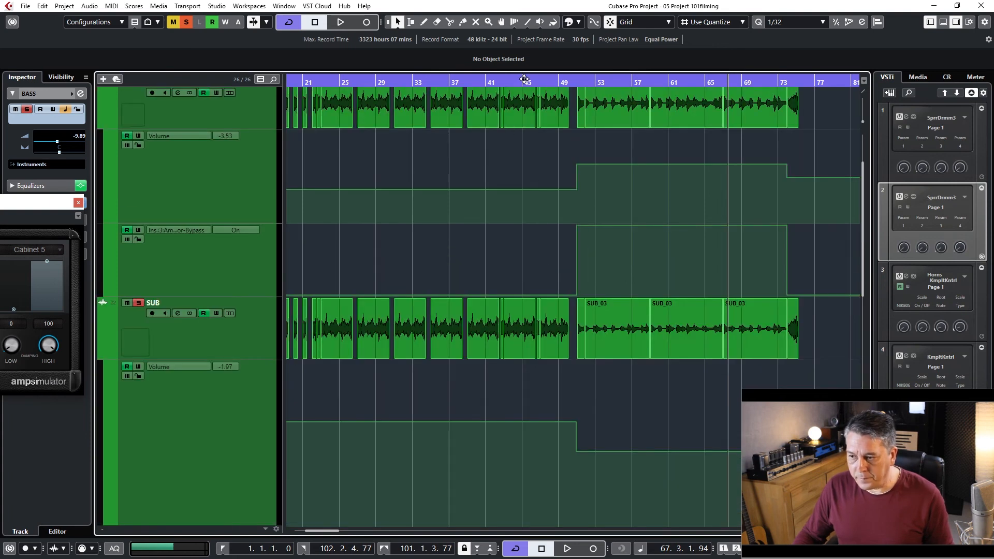
pyautogui.press('g')
pyautogui.press('g')
pyautogui.press('g')
pyautogui.press('g')
pyautogui.press('g')
pyautogui.press('g')
pyautogui.press('g')
pyautogui.press('g')
pyautogui.press('g')
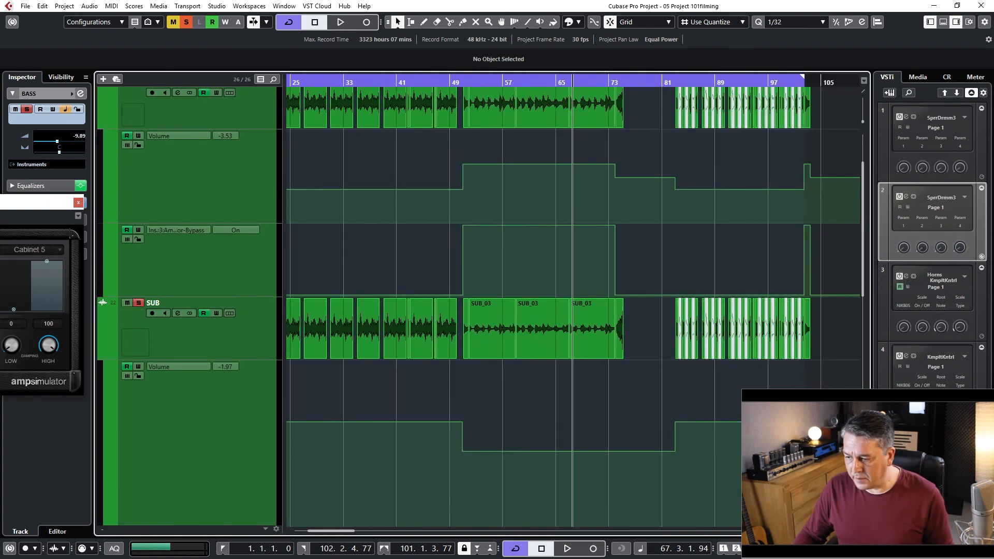
pyautogui.moveTo(386, 82); pyautogui.dragTo(365, 96)
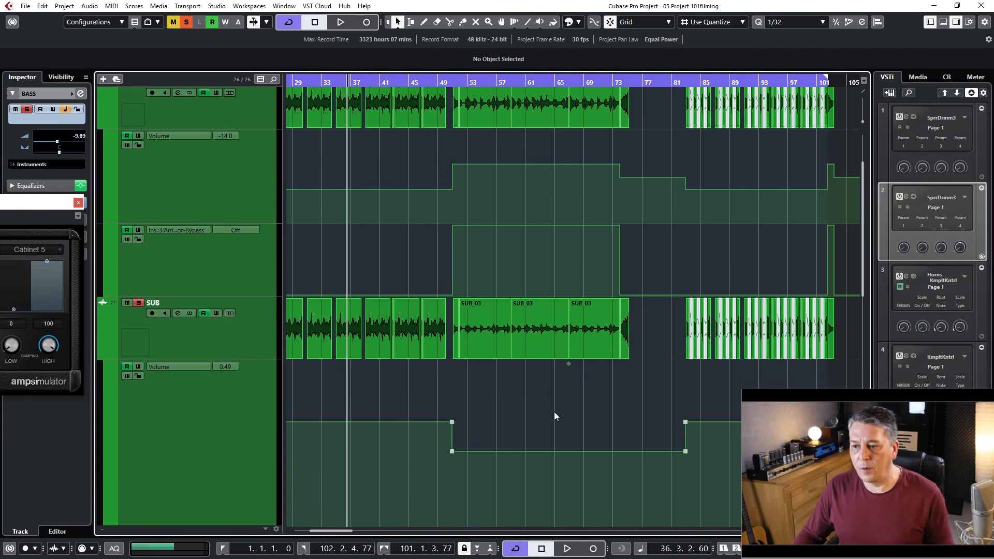
# Step: Play the bass tracks from bar 46 to bar 59 to hear the automation change at bar 51
pyautogui.moveTo(452, 82); pyautogui.dragTo(447, 91)
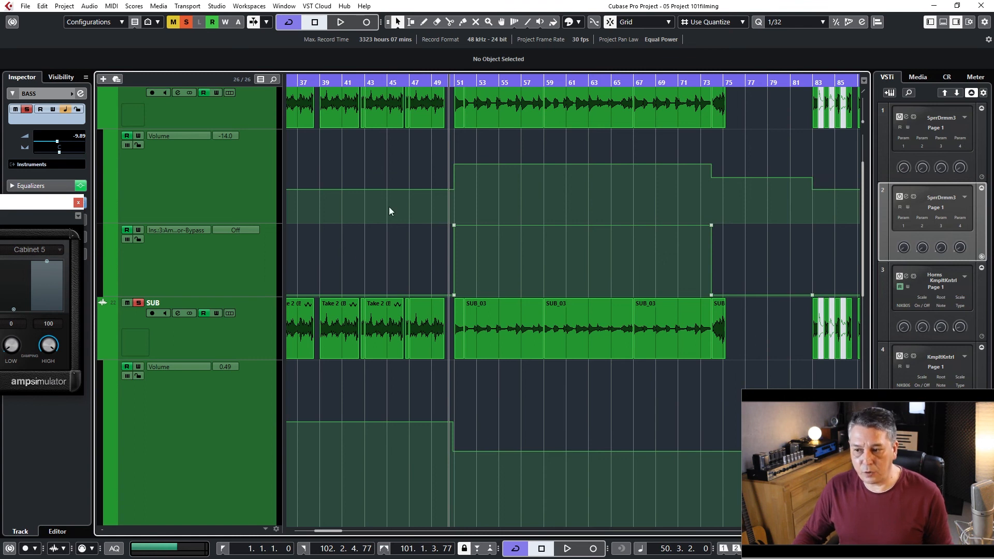
pyautogui.moveTo(422, 78); pyautogui.dragTo(378, 126)
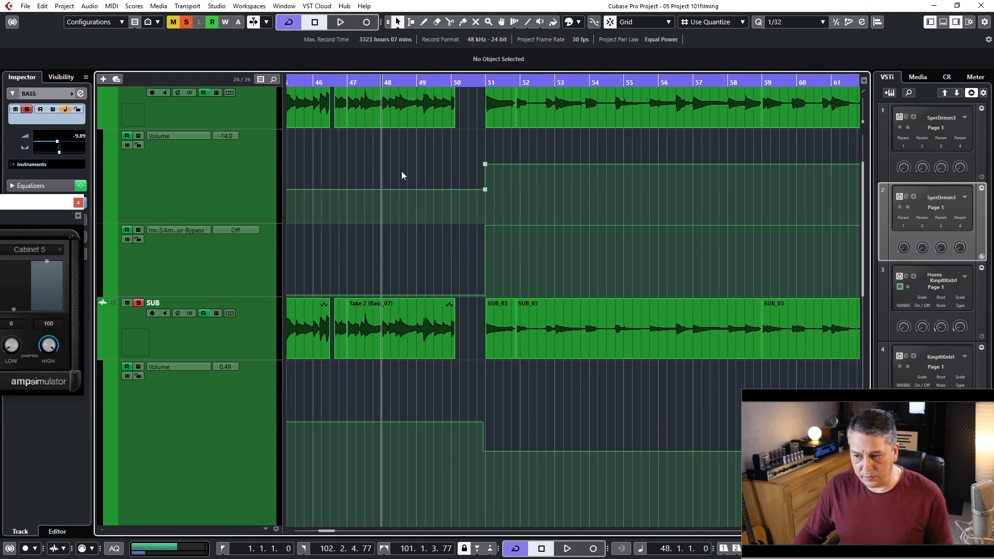
pyautogui.click(372, 78)
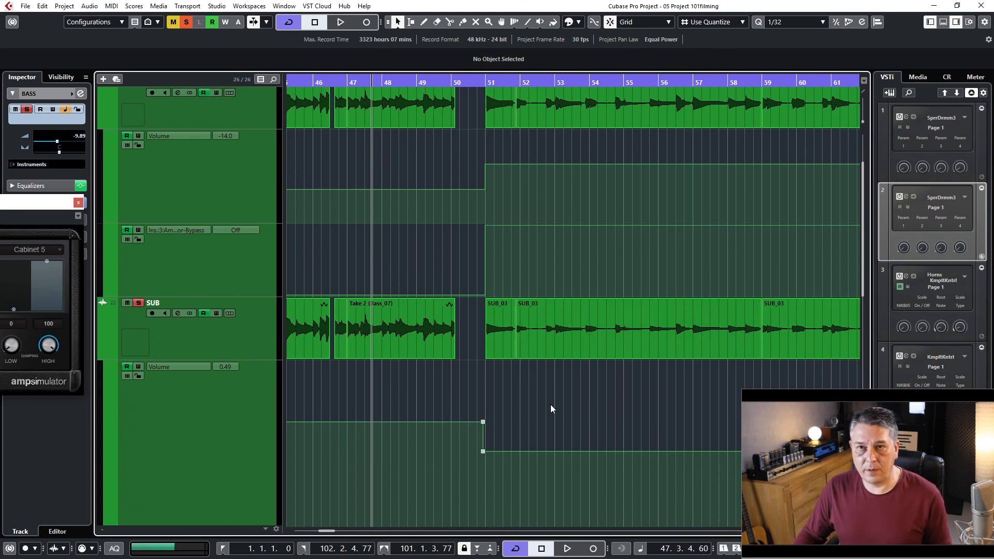
pyautogui.click(335, 82)
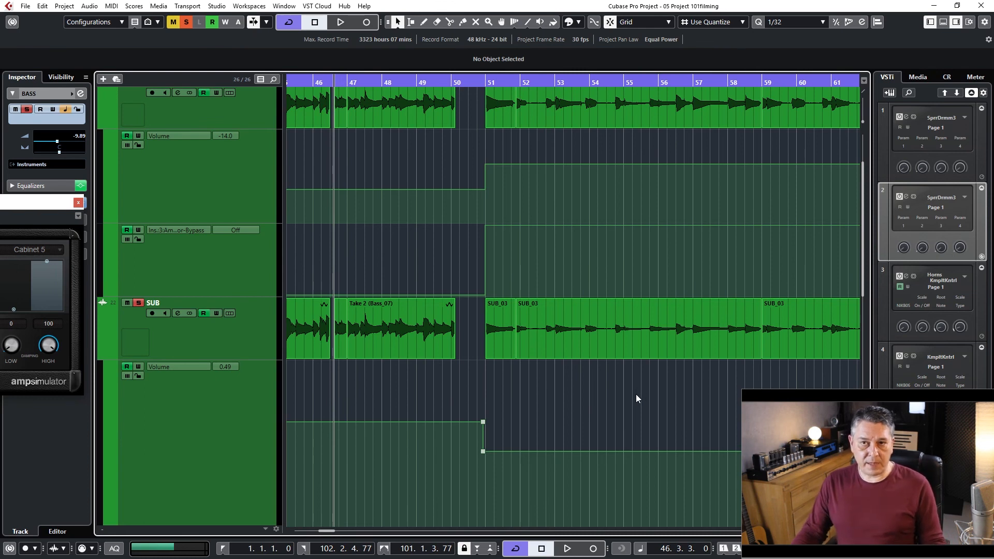
pyautogui.press('space')
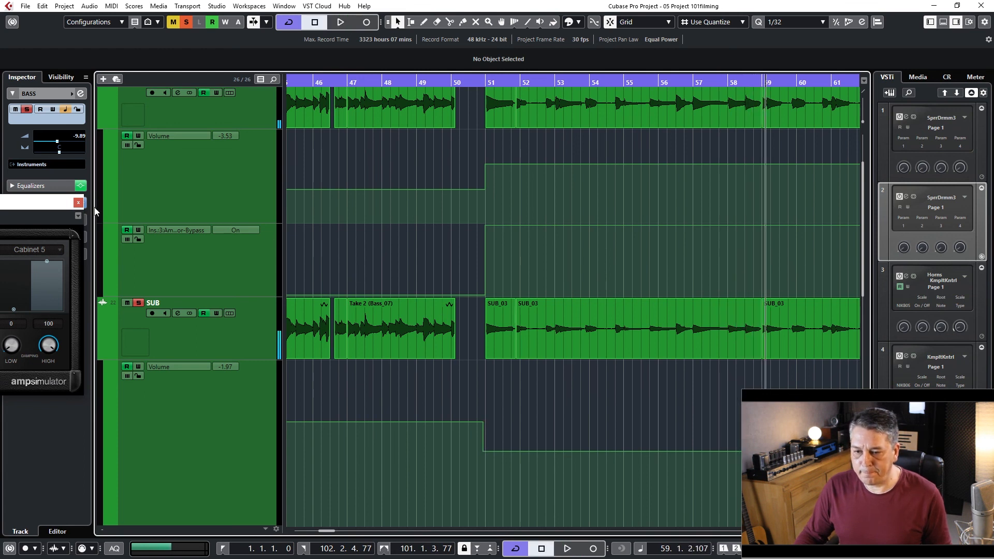
# Step: Close AmpSimulator and solo the drum tracks from Superior Drummer 3 01 through DR VERB alongside the bass
pyautogui.click(77, 202)
pyautogui.scroll(3, 259, 147)
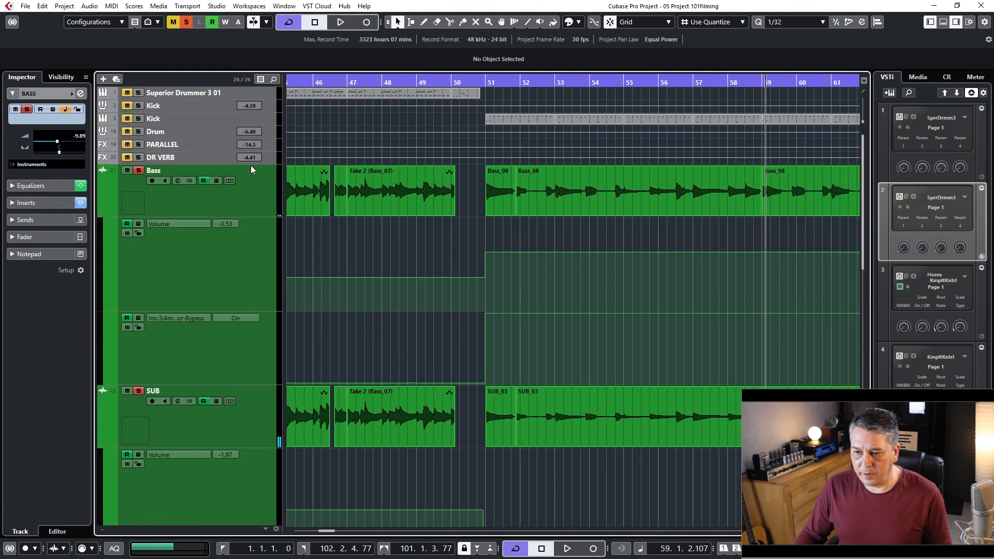
pyautogui.click(139, 93)
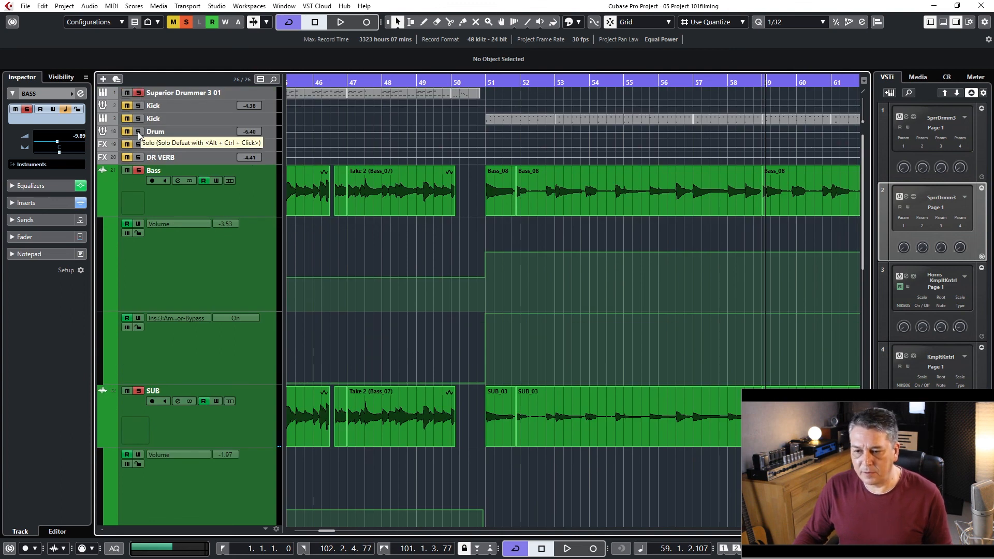
pyautogui.click(138, 131)
pyautogui.click(139, 106)
# Step: Play the drums and bass together from around bar 47 to bar 59
pyautogui.moveTo(476, 83); pyautogui.dragTo(365, 84)
pyautogui.press('space')
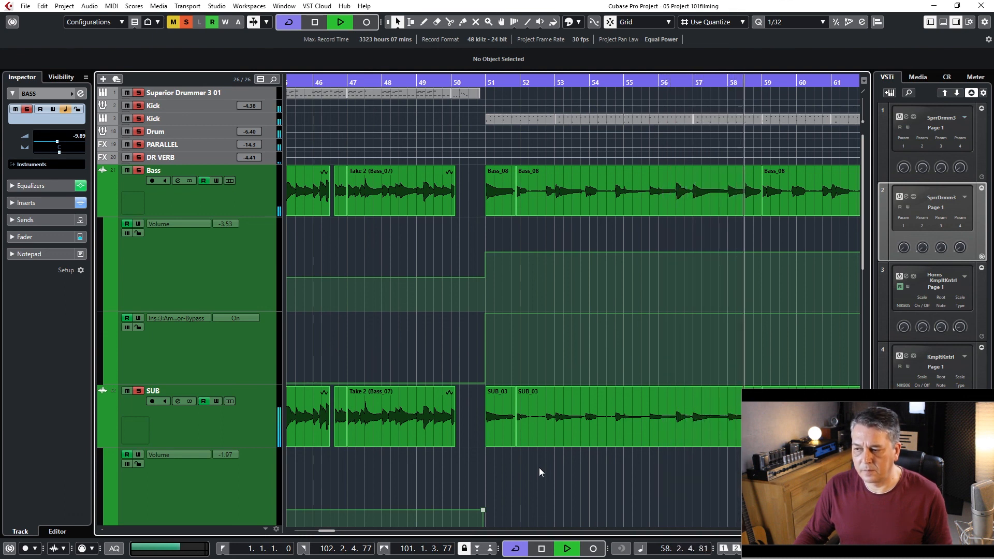
pyautogui.press('space')
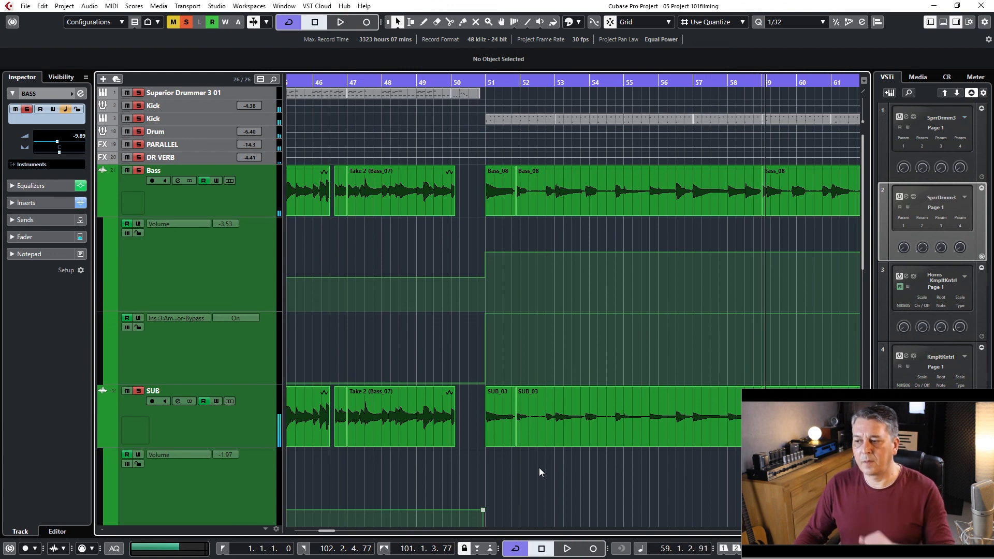